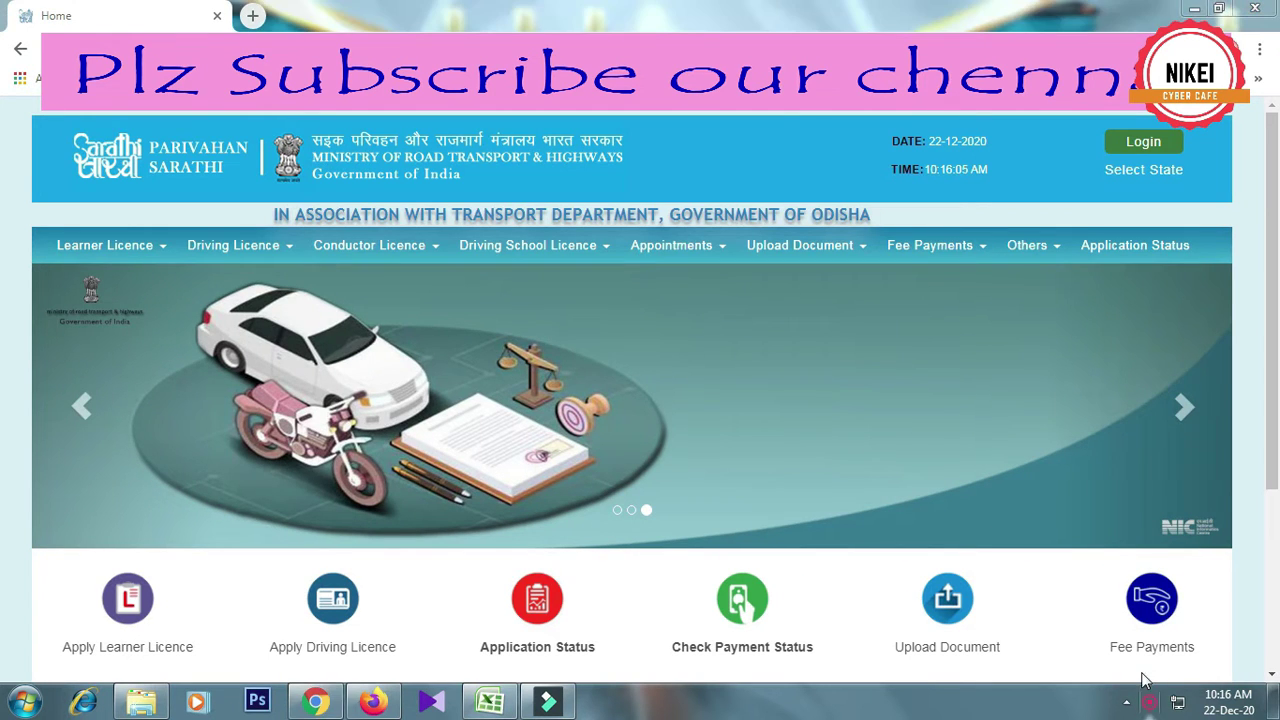
# Minimize the Chrome window showing the Sarathi home page to reveal the desktop
pyautogui.rightClick(1148, 702)
pyautogui.click(1122, 690)
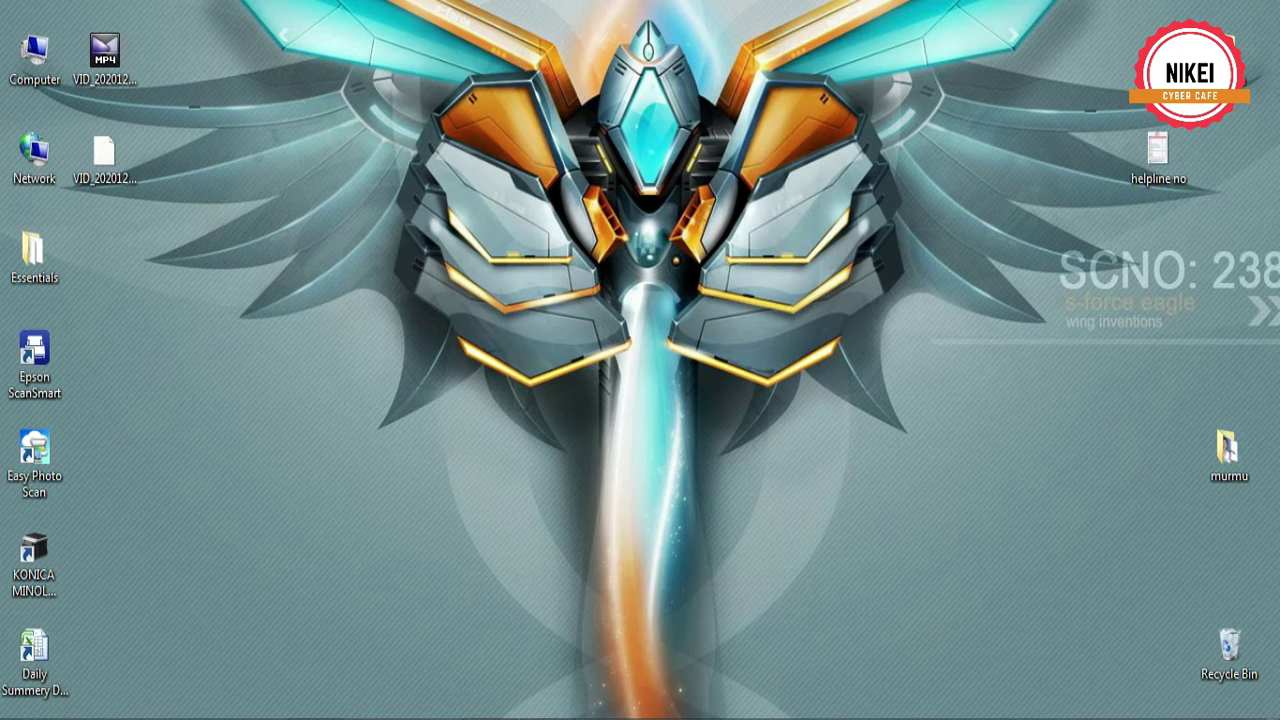
# Restore Chrome and open the Sarathi transport portal from its bookmark
pyautogui.moveTo(315, 716)
pyautogui.click(315, 630)
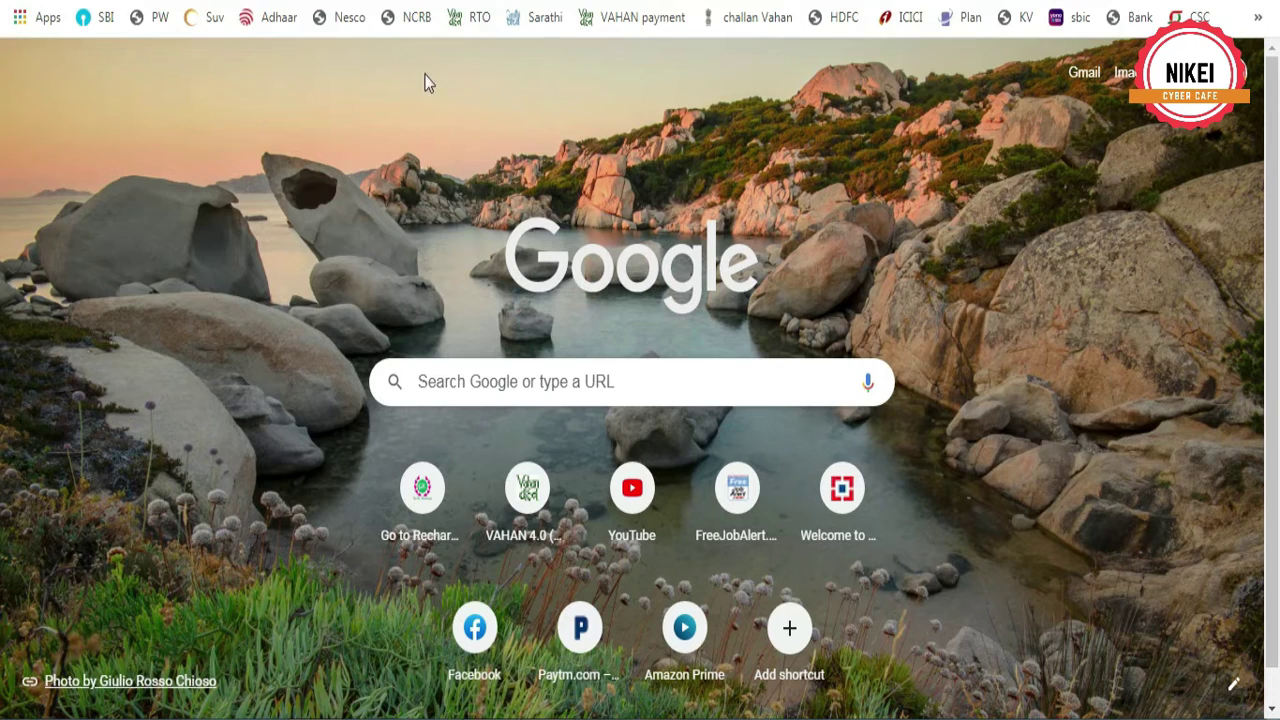
pyautogui.click(543, 20)
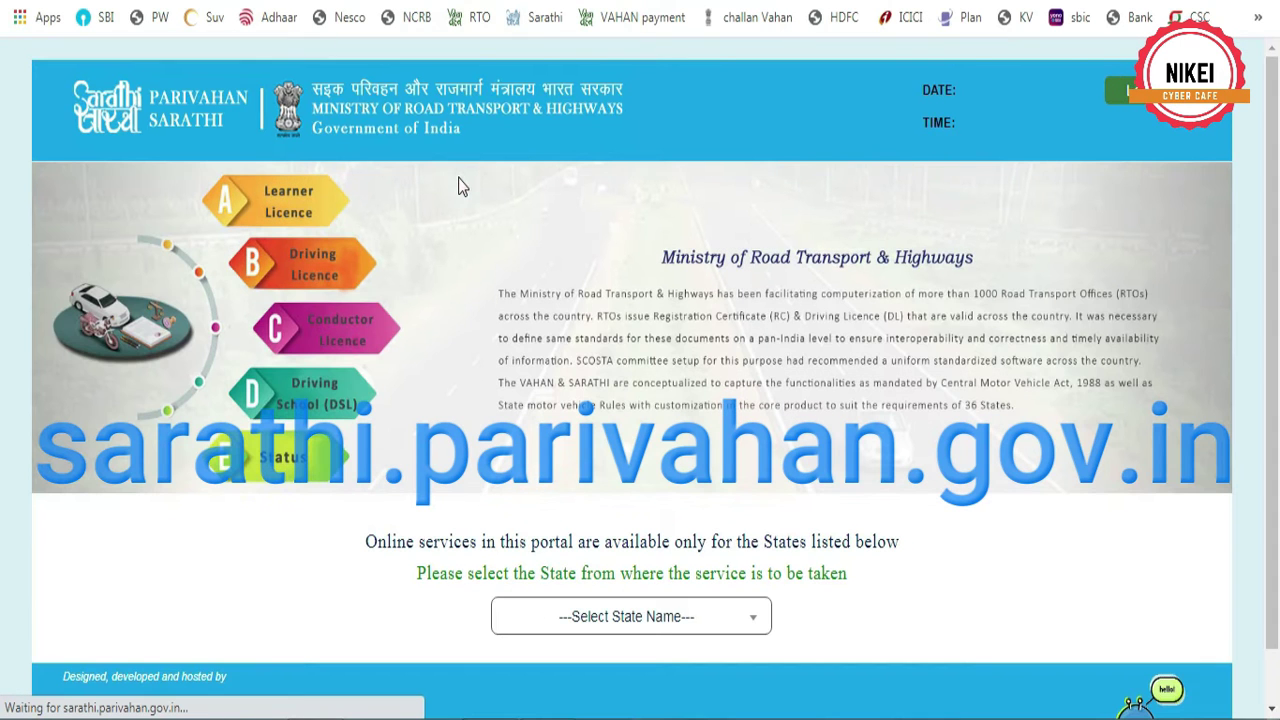
# Choose Odisha as the service state and start a Learner Licence application
pyautogui.click(636, 618)
pyautogui.scroll(-3, 624, 426)
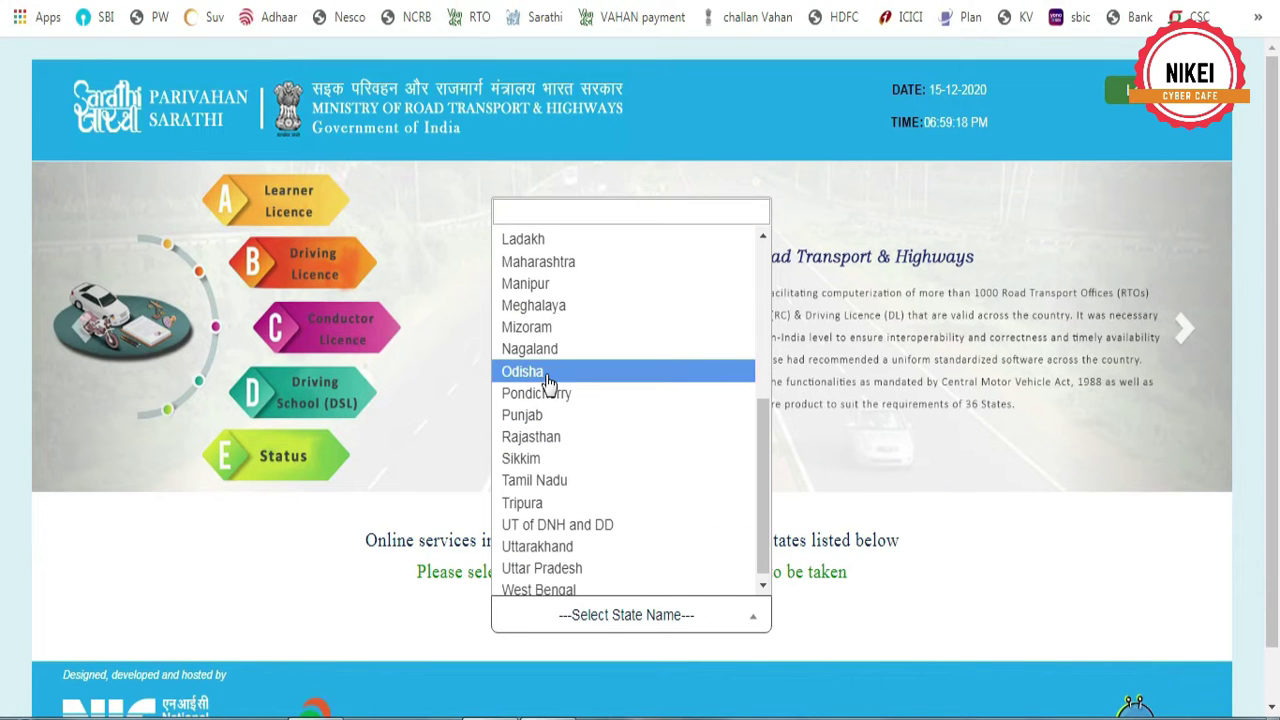
pyautogui.click(545, 372)
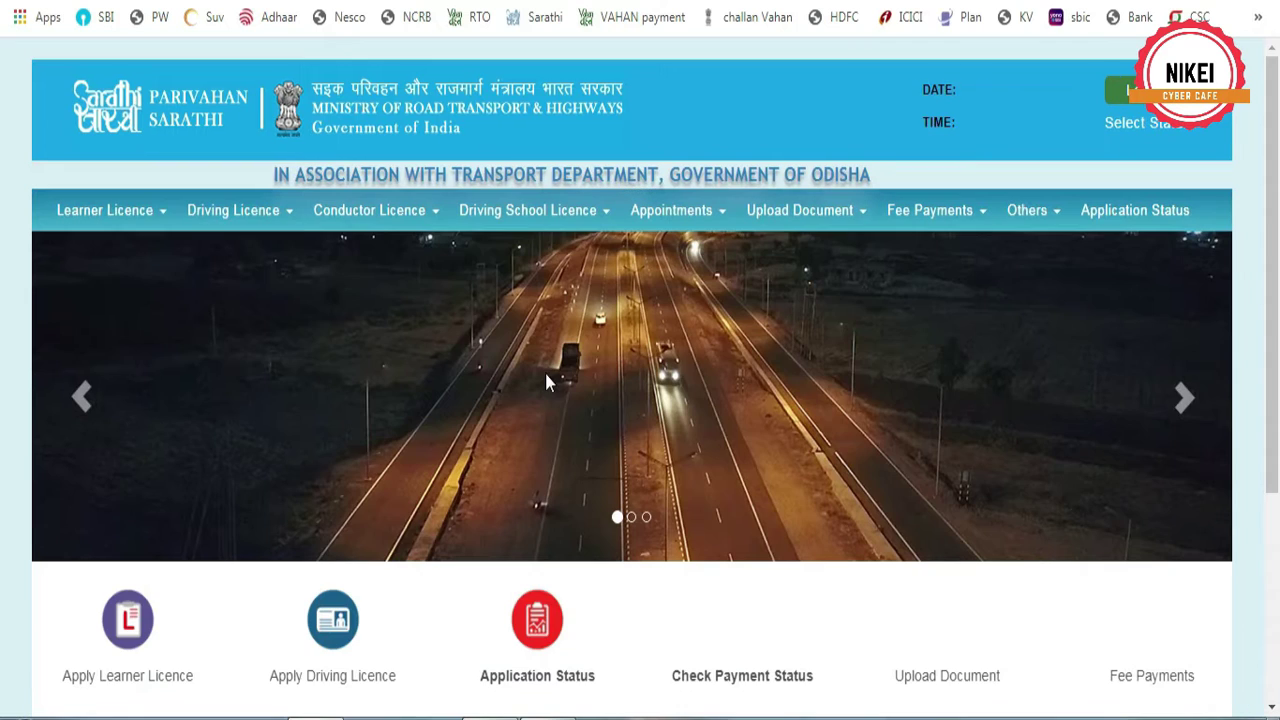
pyautogui.scroll(-2, 466, 430)
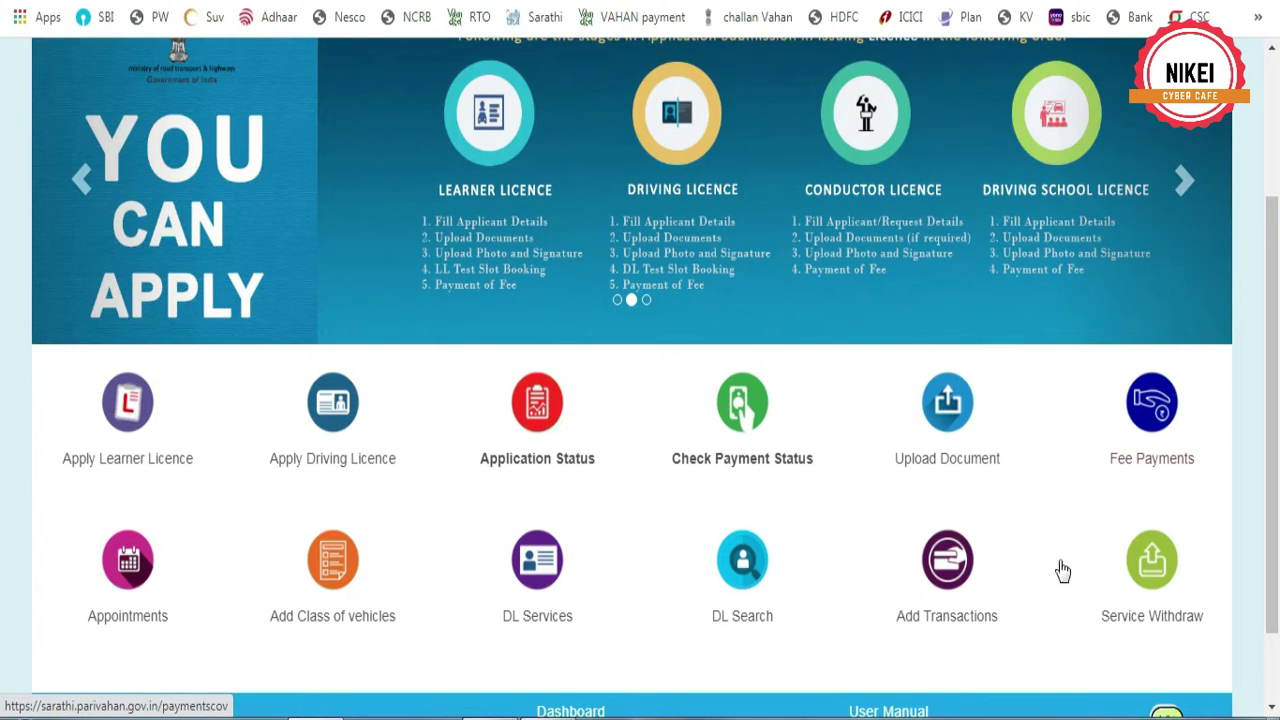
pyautogui.click(128, 405)
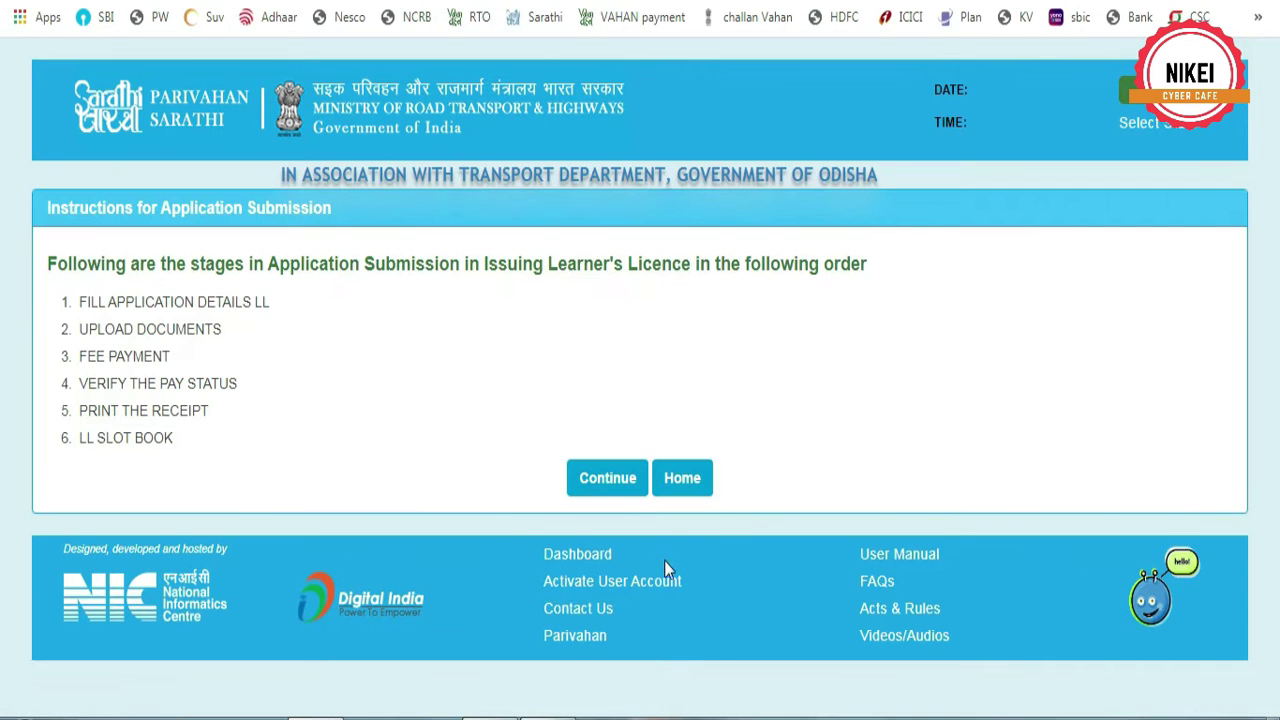
# Continue past the instructions and submit as an applicant with no licence, category left unselected
pyautogui.click(609, 481)
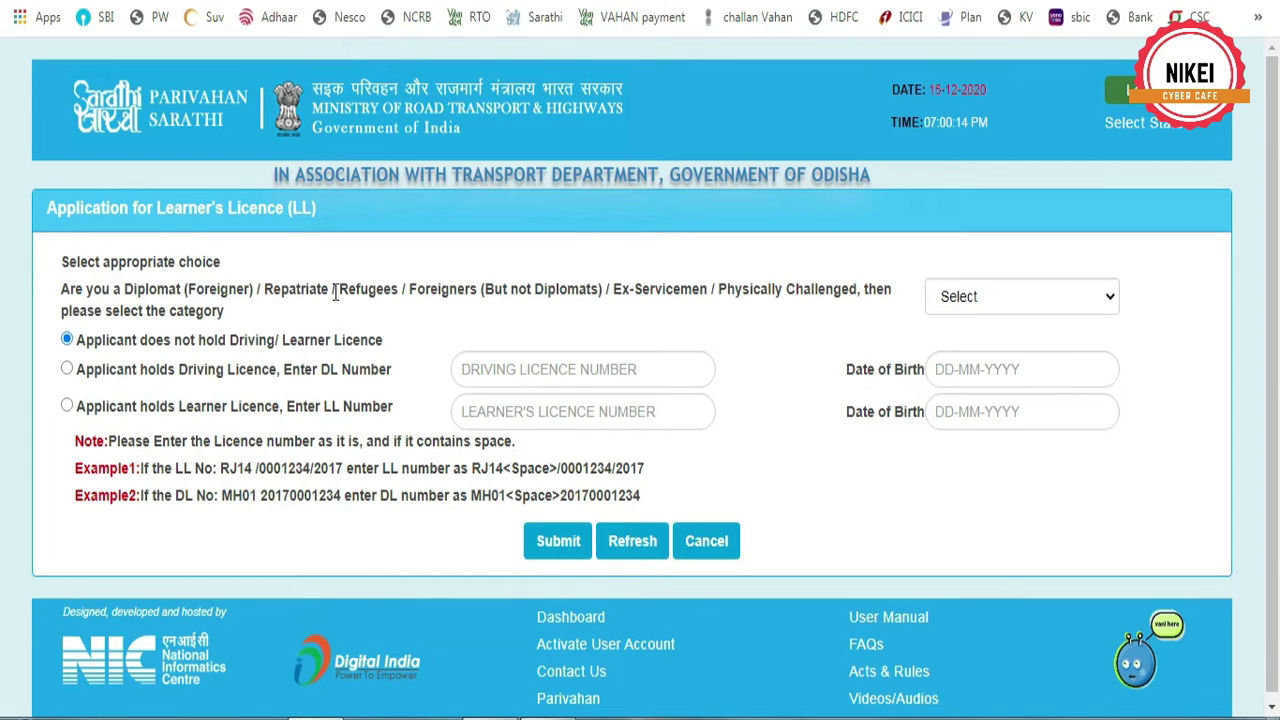
pyautogui.click(1012, 296)
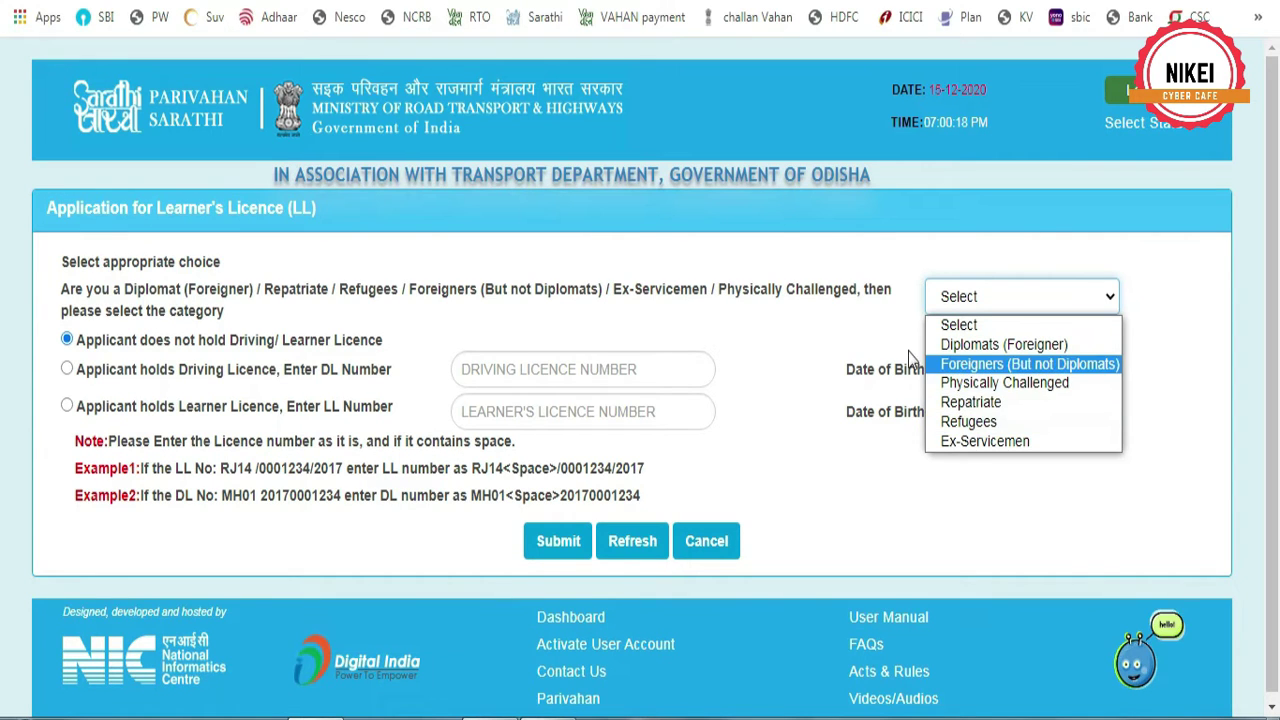
pyautogui.click(872, 325)
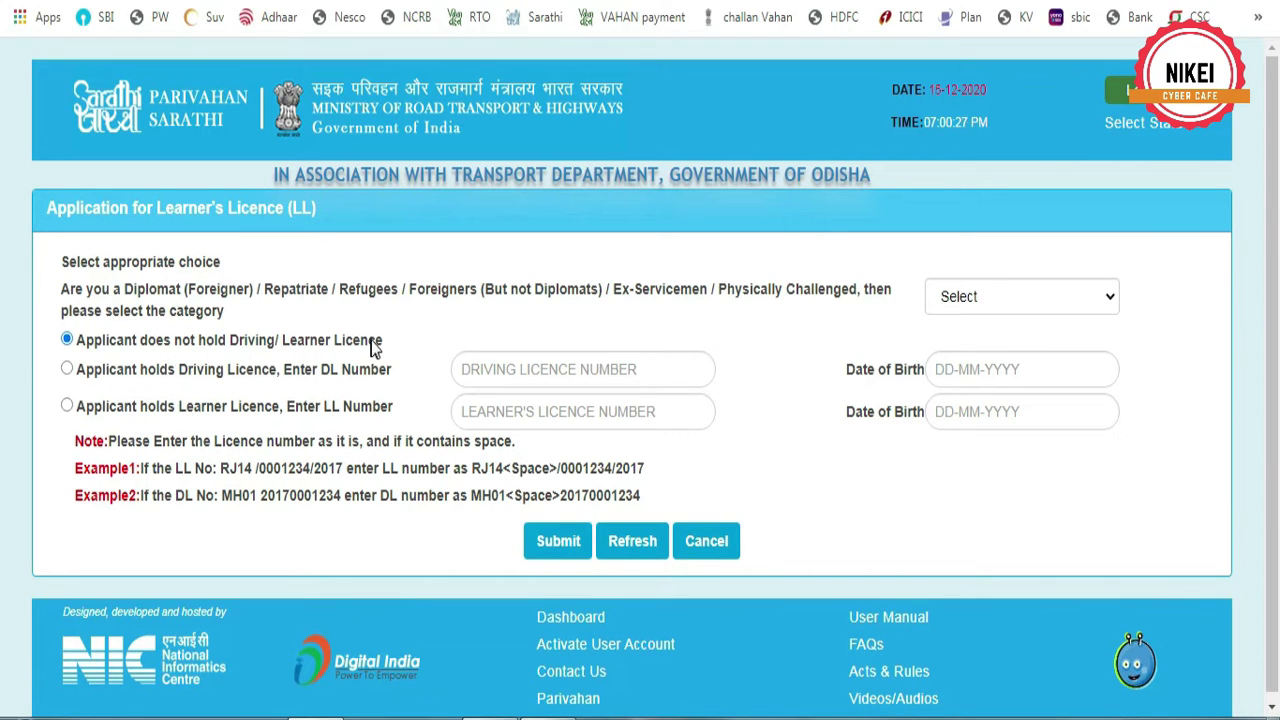
pyautogui.click(562, 542)
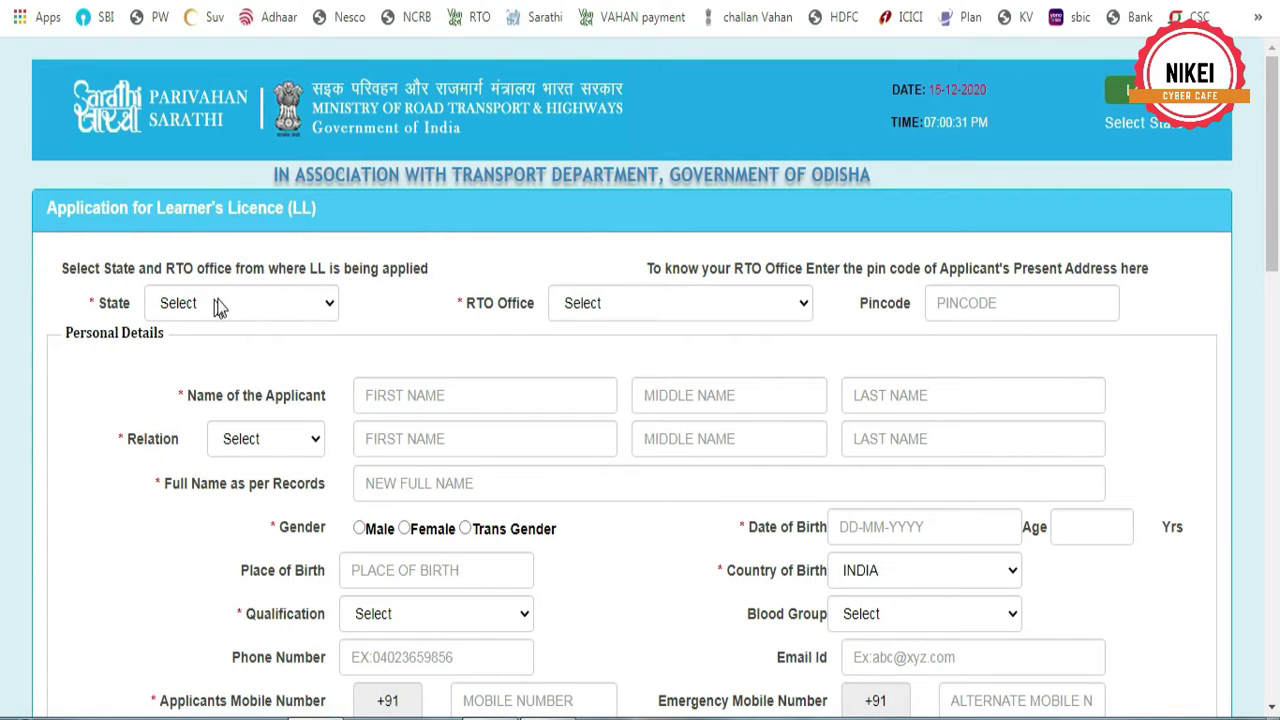
# Set the state to Odisha and the RTO office to RTO,BALASORE -- OD01
pyautogui.click(222, 303)
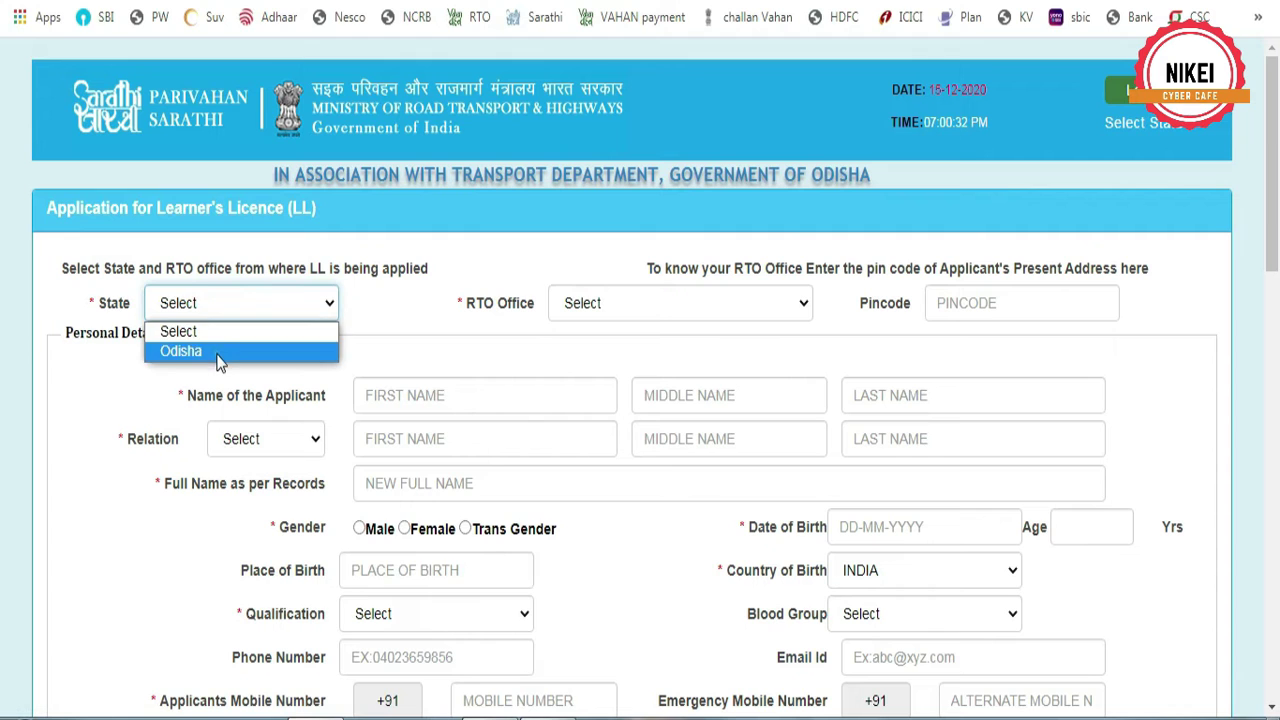
pyautogui.click(216, 352)
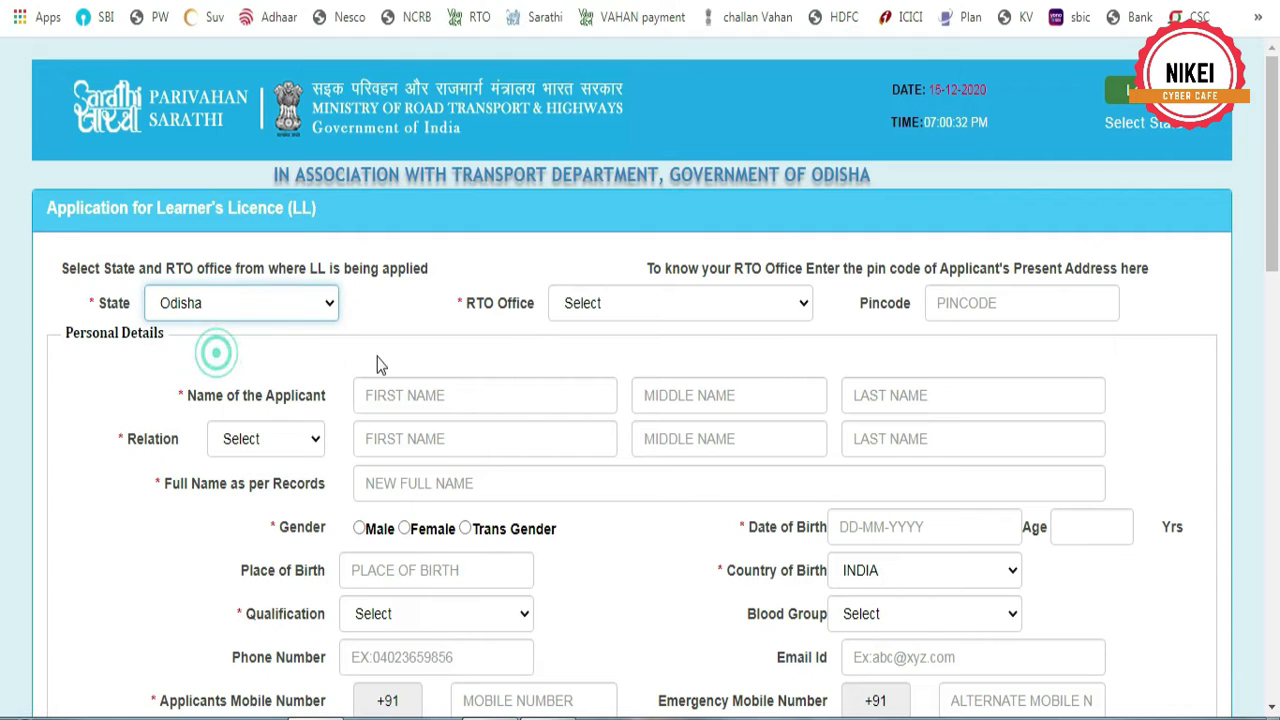
pyautogui.click(650, 308)
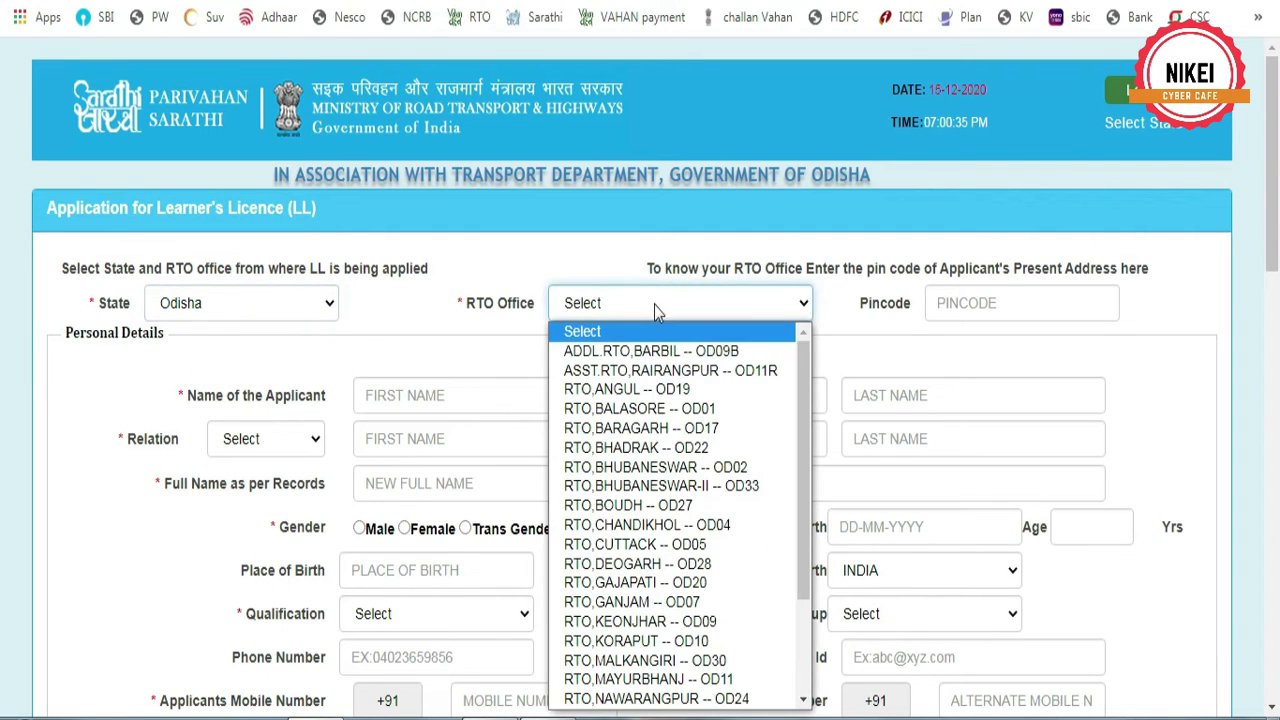
pyautogui.scroll(-2, 655, 515)
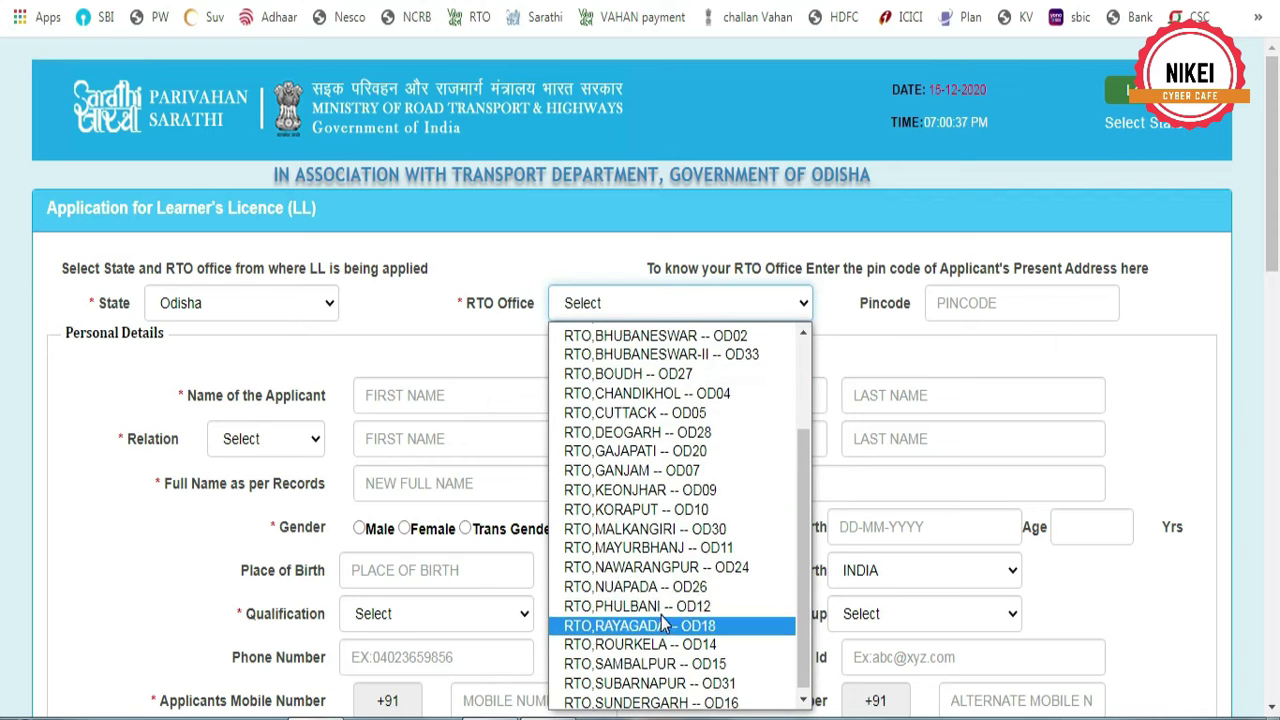
pyautogui.scroll(2, 668, 541)
pyautogui.click(640, 410)
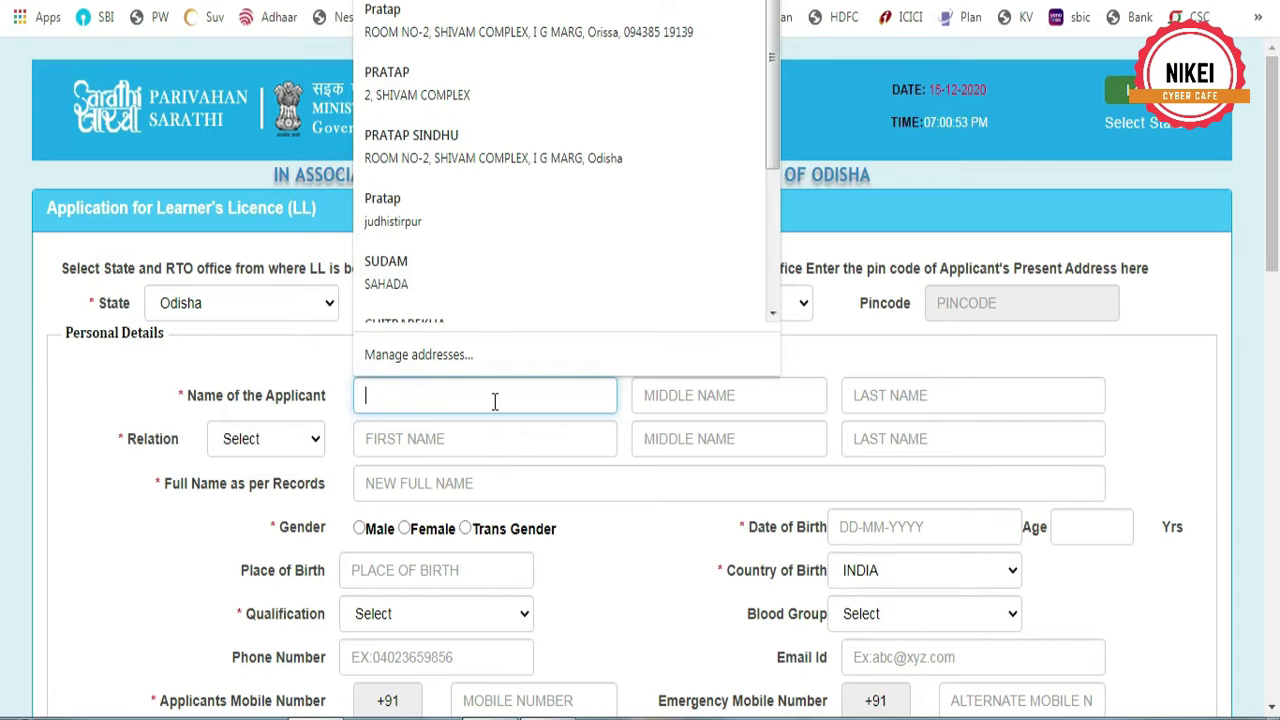
# Enter the applicant's first and last name
pyautogui.write('SI')
pyautogui.press('BackSpace')
pyautogui.press('BackSpace')
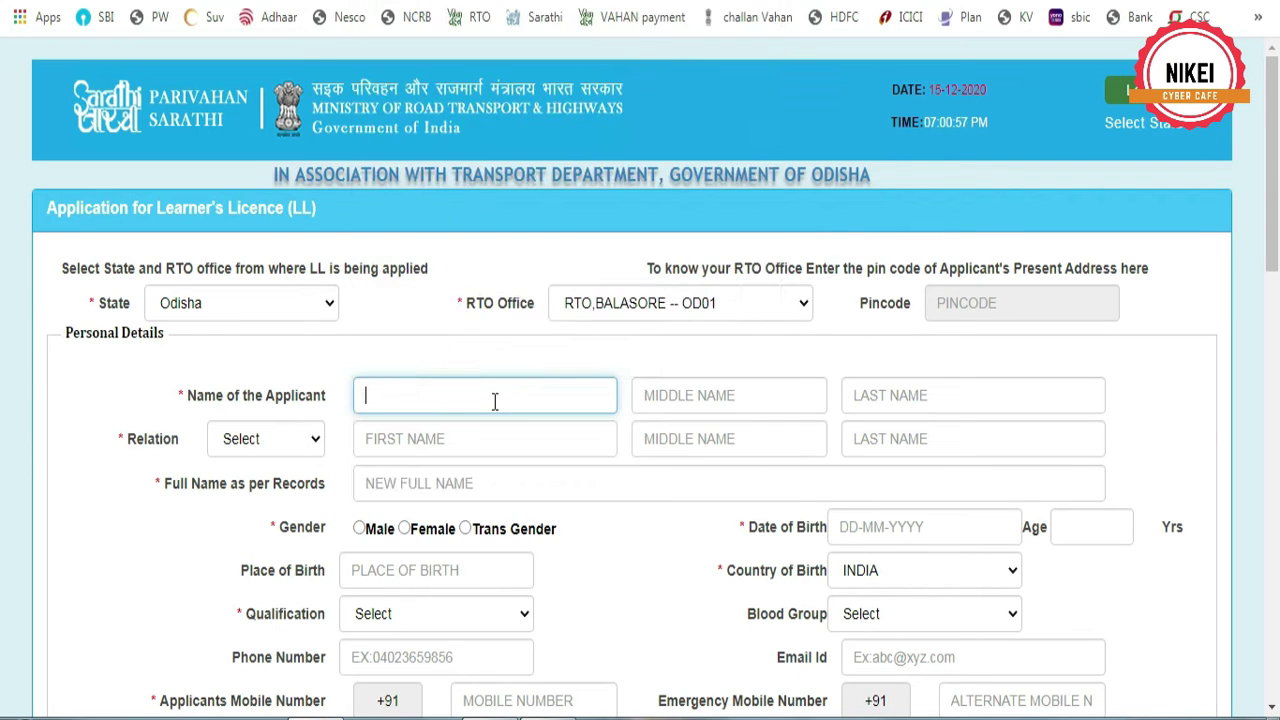
pyautogui.press('Tab')
pyautogui.press('Tab')
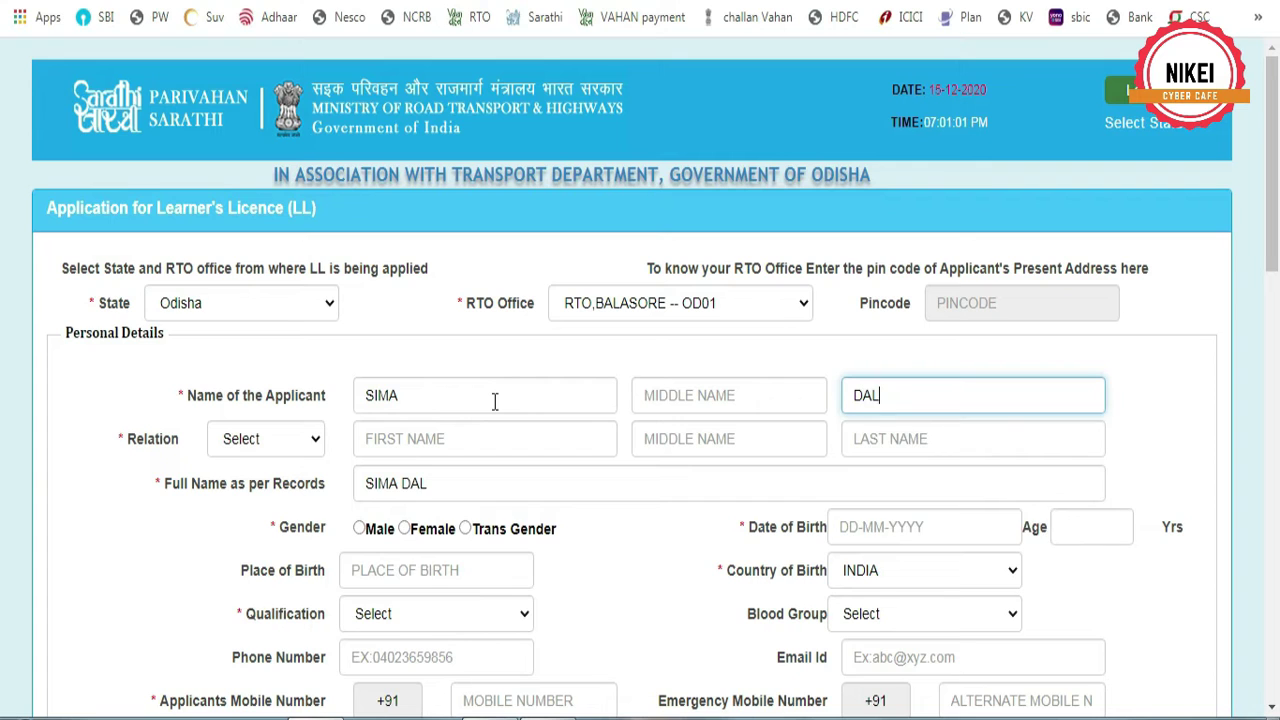
# Set relation to Father, enter the father's full name, and mark gender Female
pyautogui.click(262, 440)
pyautogui.click(272, 483)
pyautogui.click(409, 438)
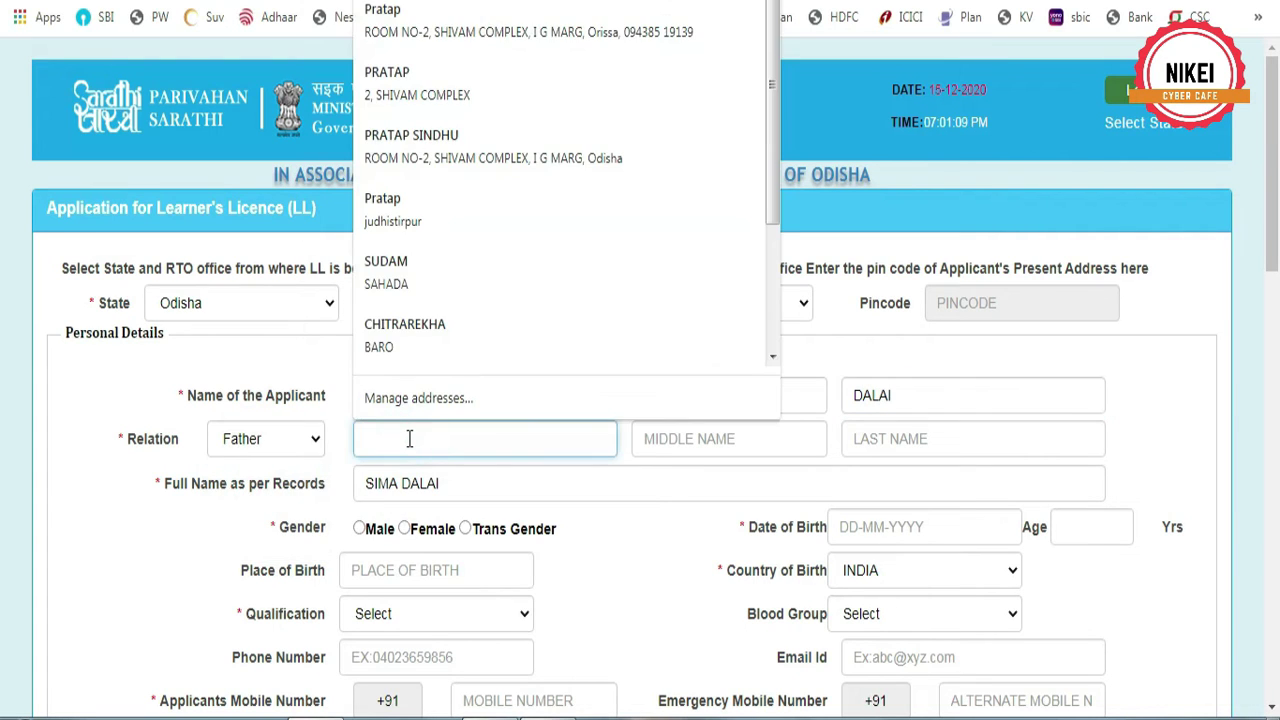
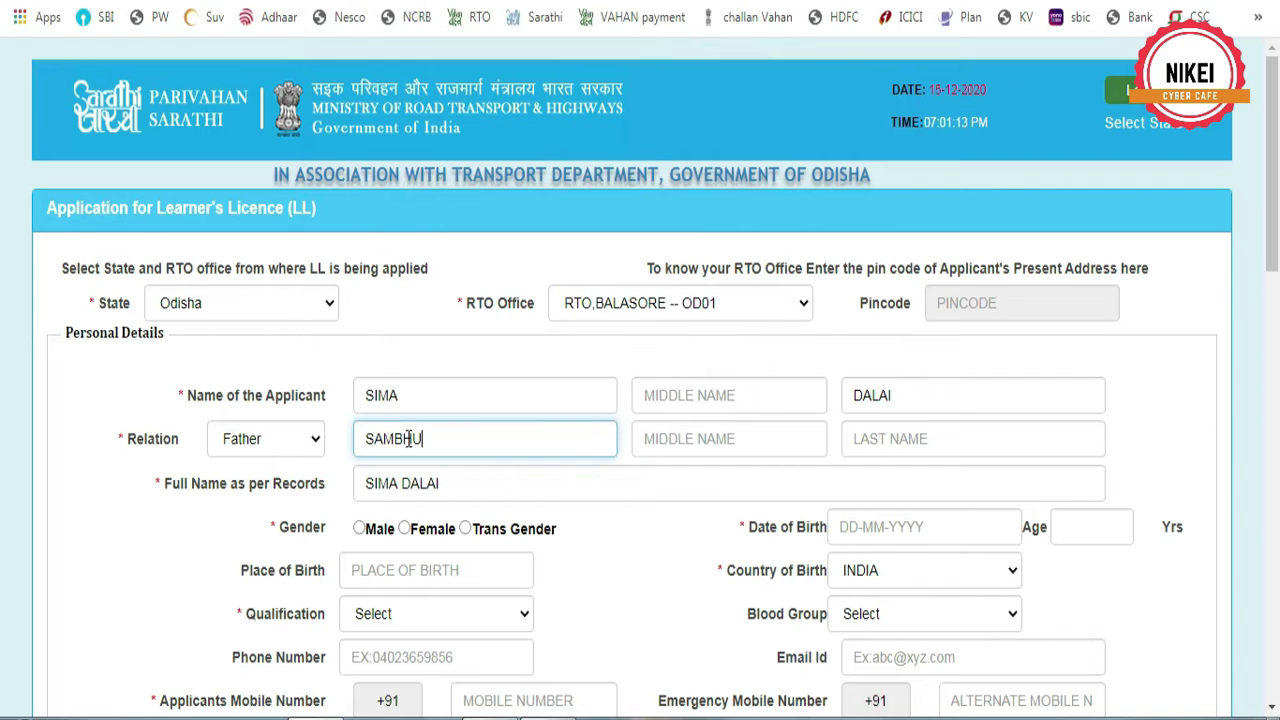
pyautogui.press('Tab')
pyautogui.press('Tab')
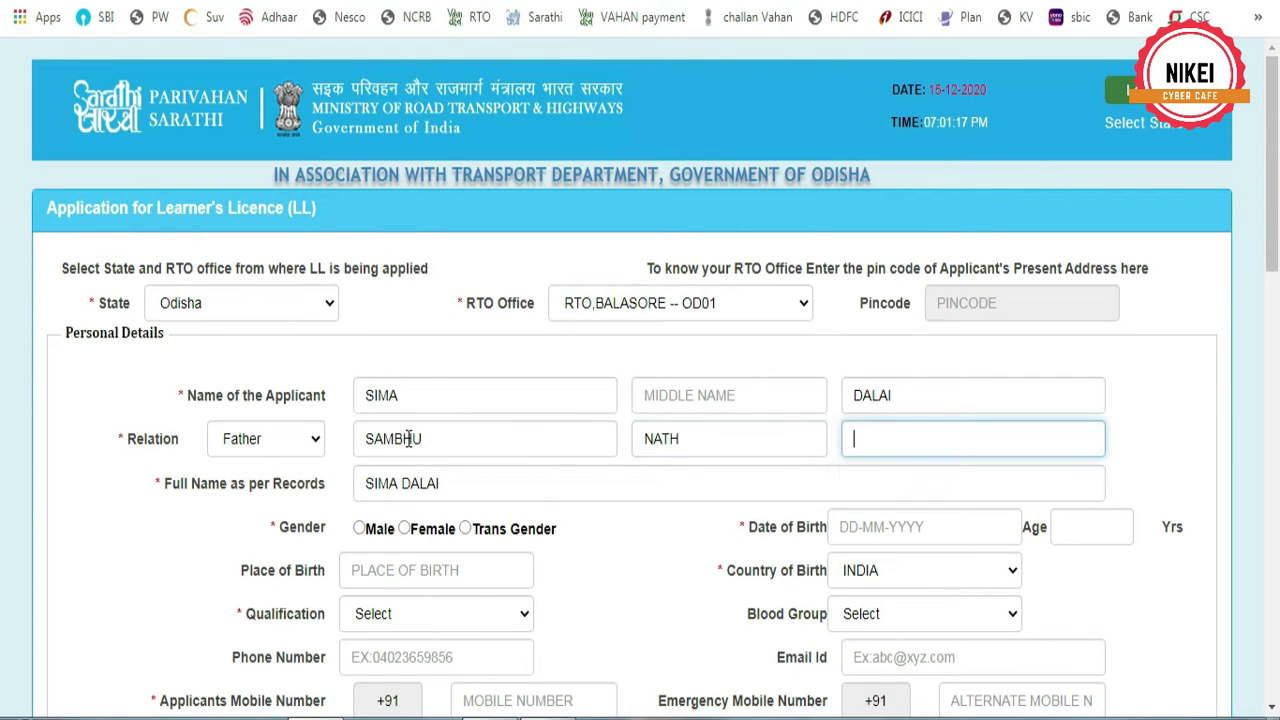
pyautogui.click(404, 528)
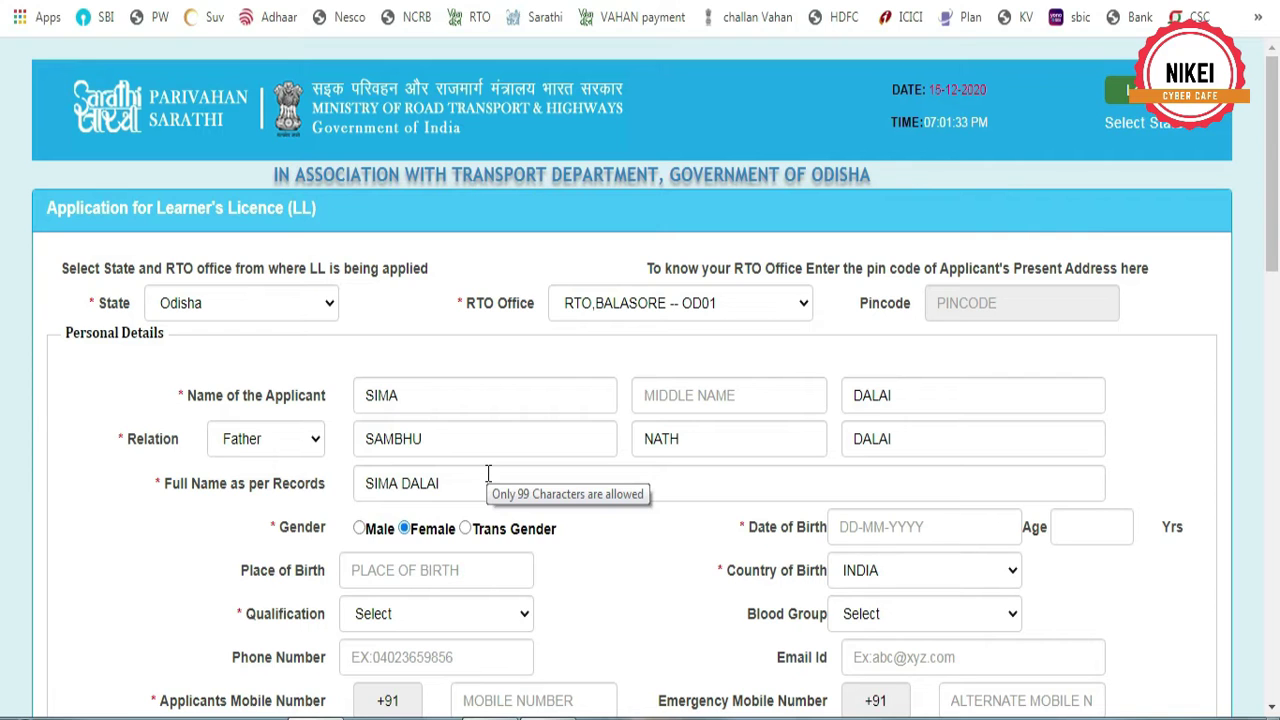
pyautogui.scroll(-2, 488, 473)
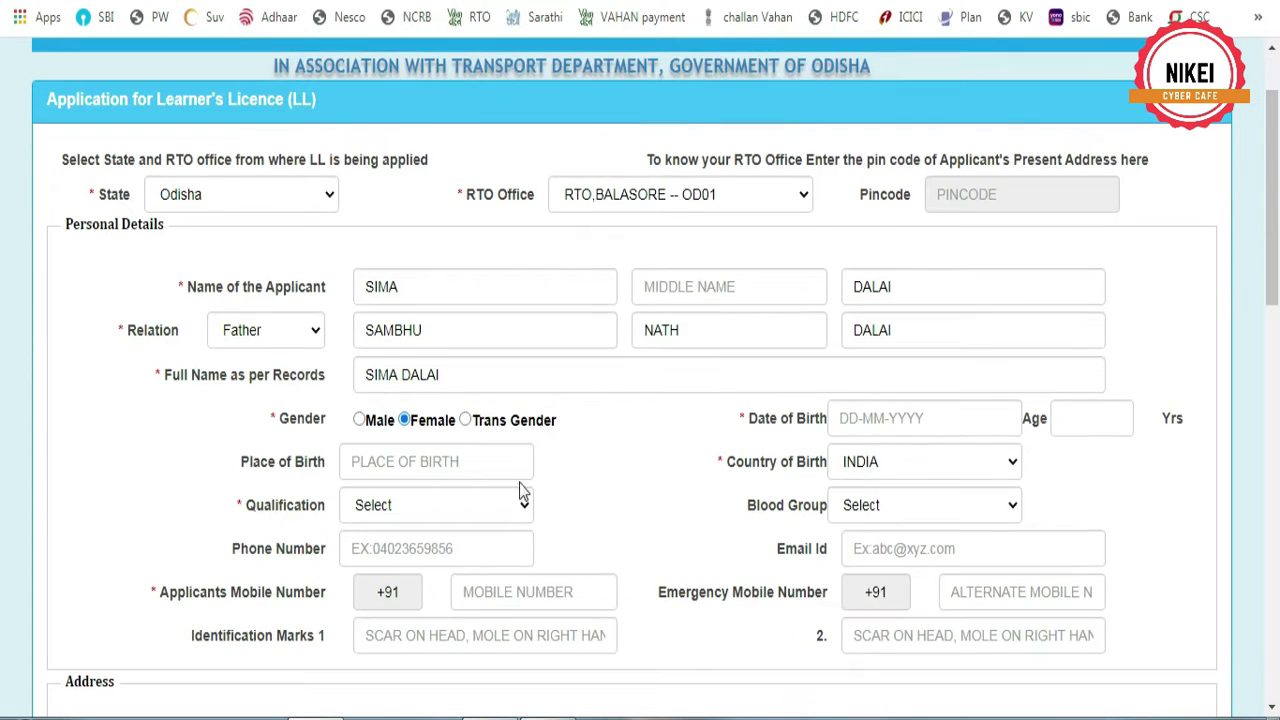
pyautogui.click(865, 420)
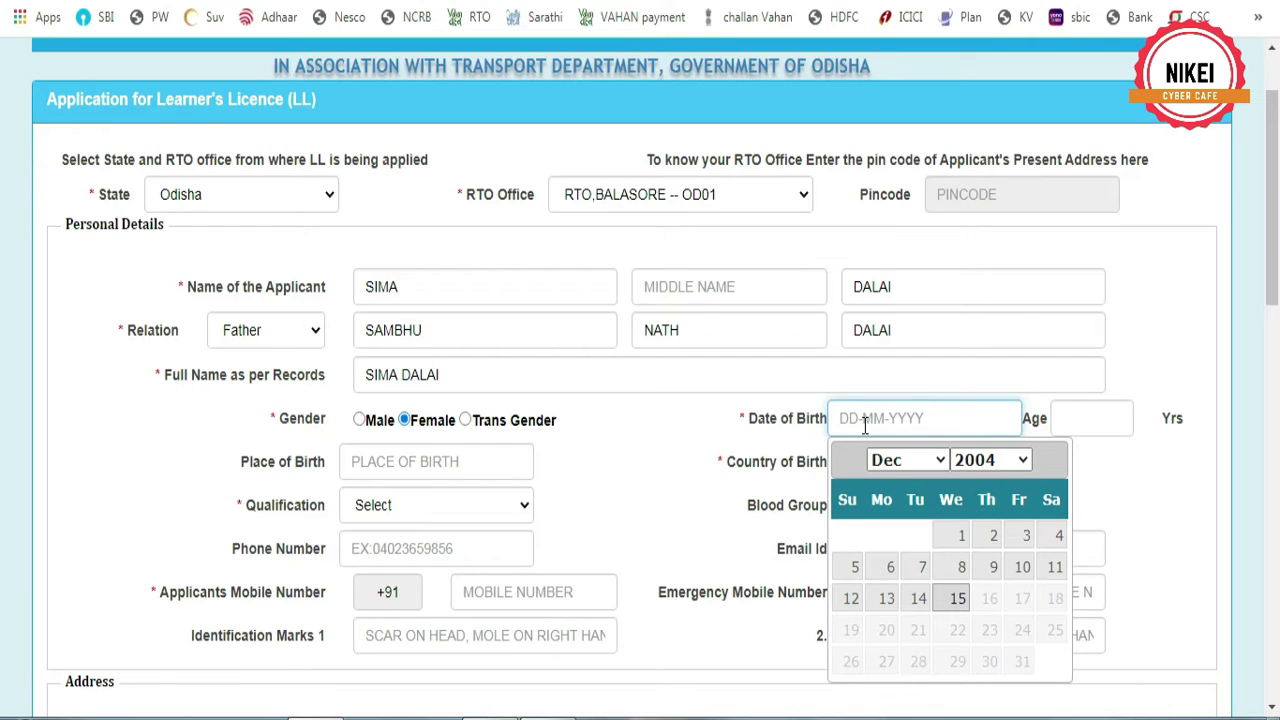
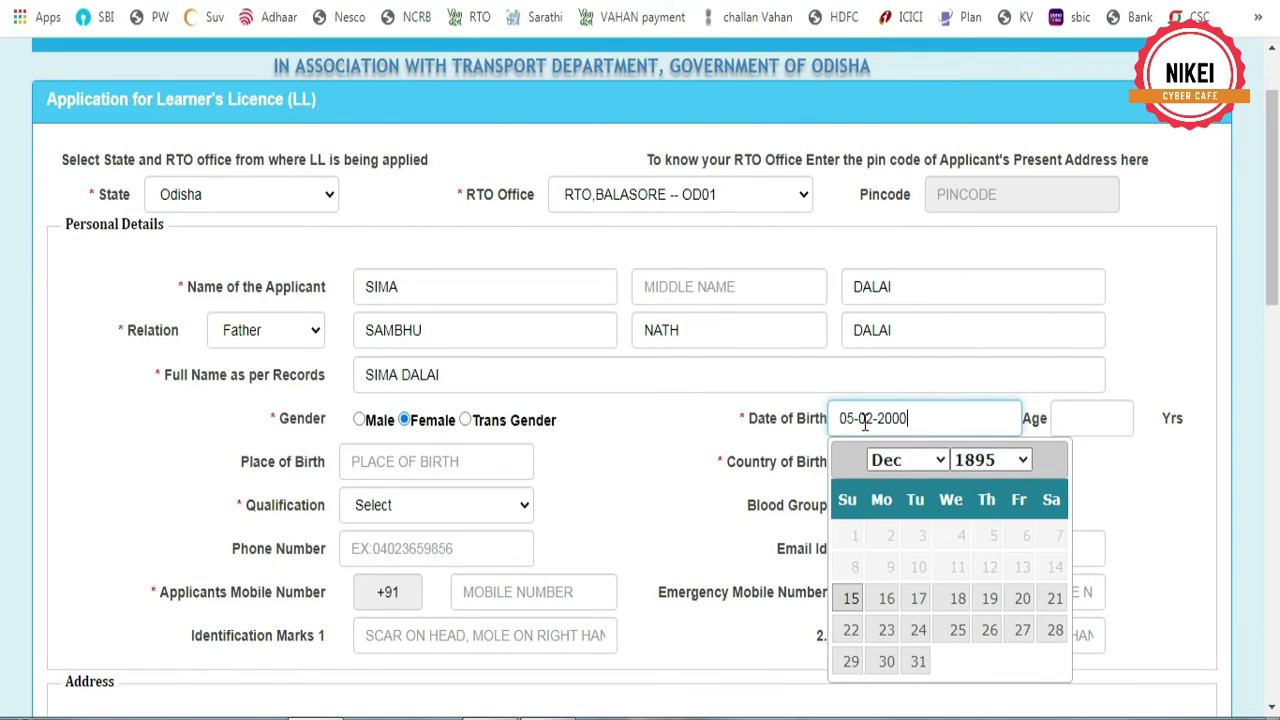
pyautogui.click(448, 460)
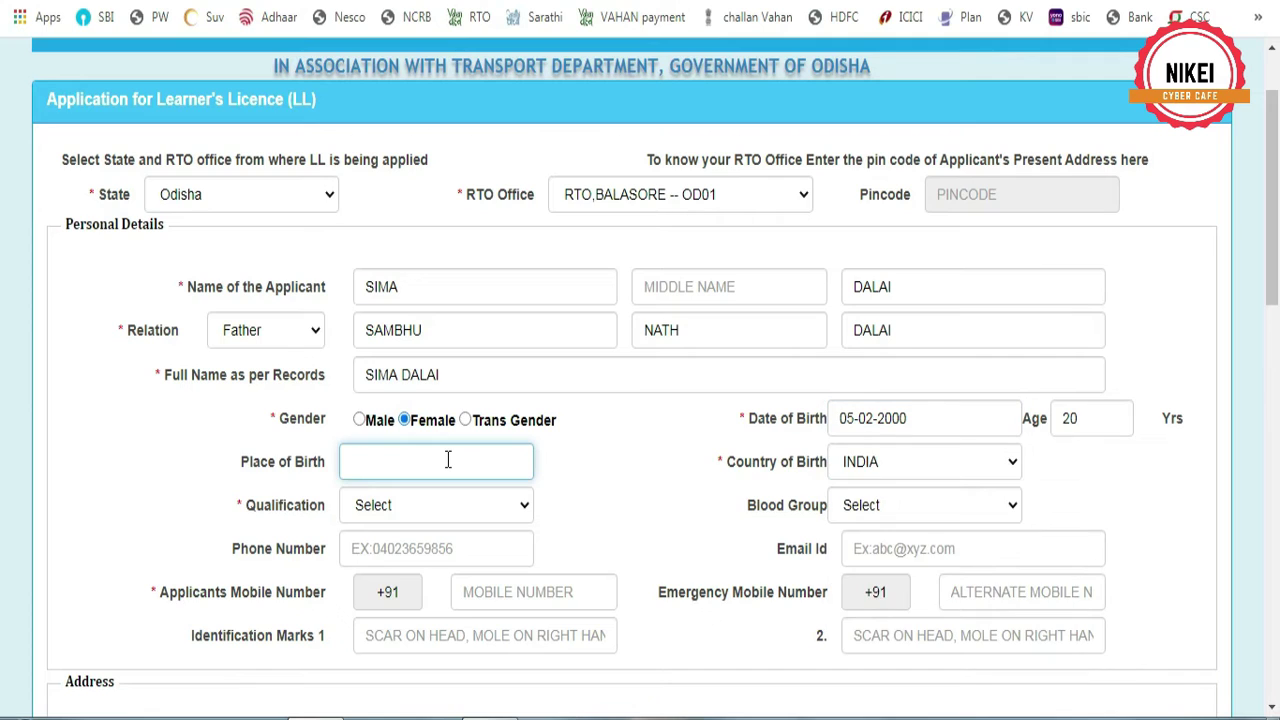
pyautogui.write('KANKAI')
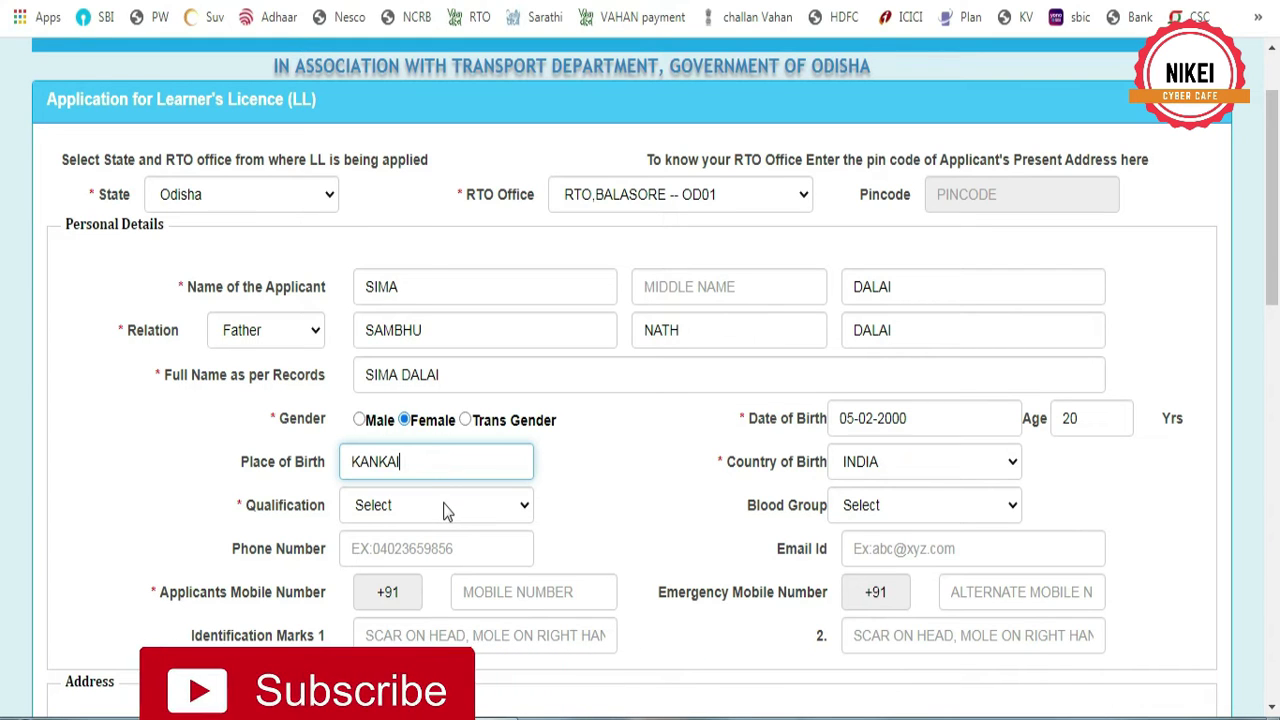
# Set qualification to 10th Standard or Equivalent and blood group to A+
pyautogui.click(449, 505)
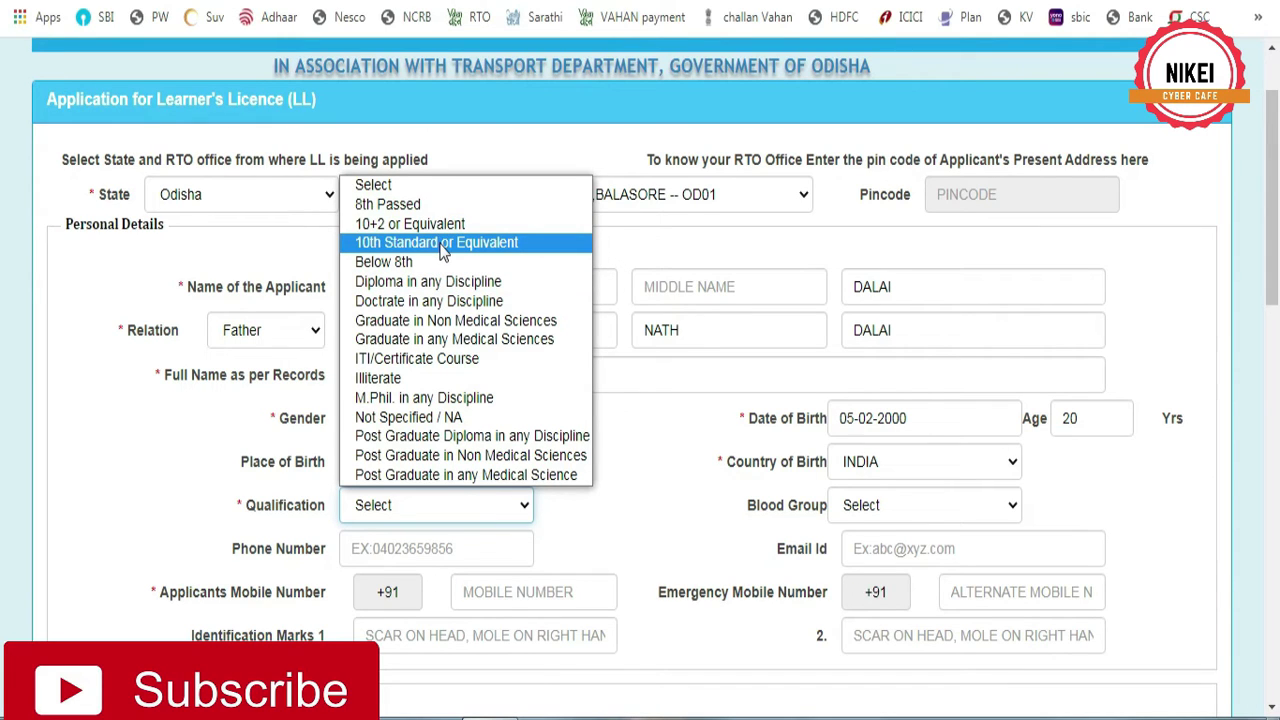
pyautogui.click(443, 245)
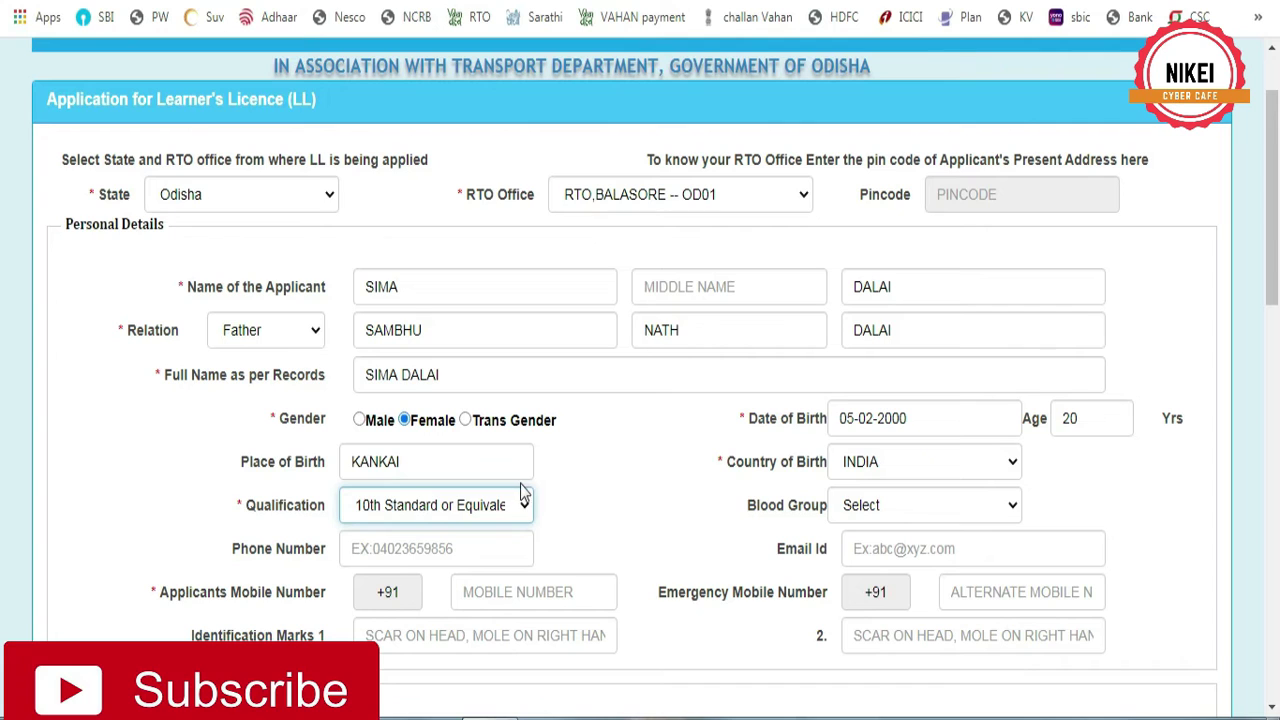
pyautogui.click(887, 517)
pyautogui.click(860, 134)
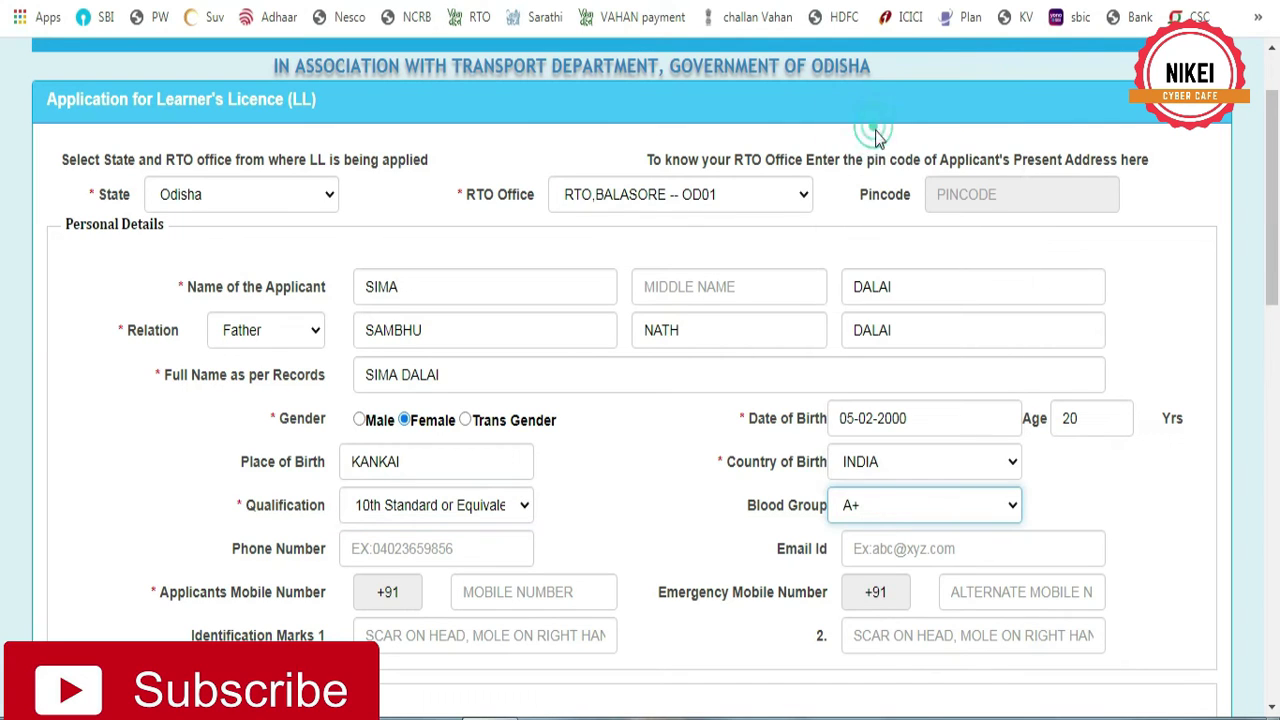
pyautogui.click(638, 532)
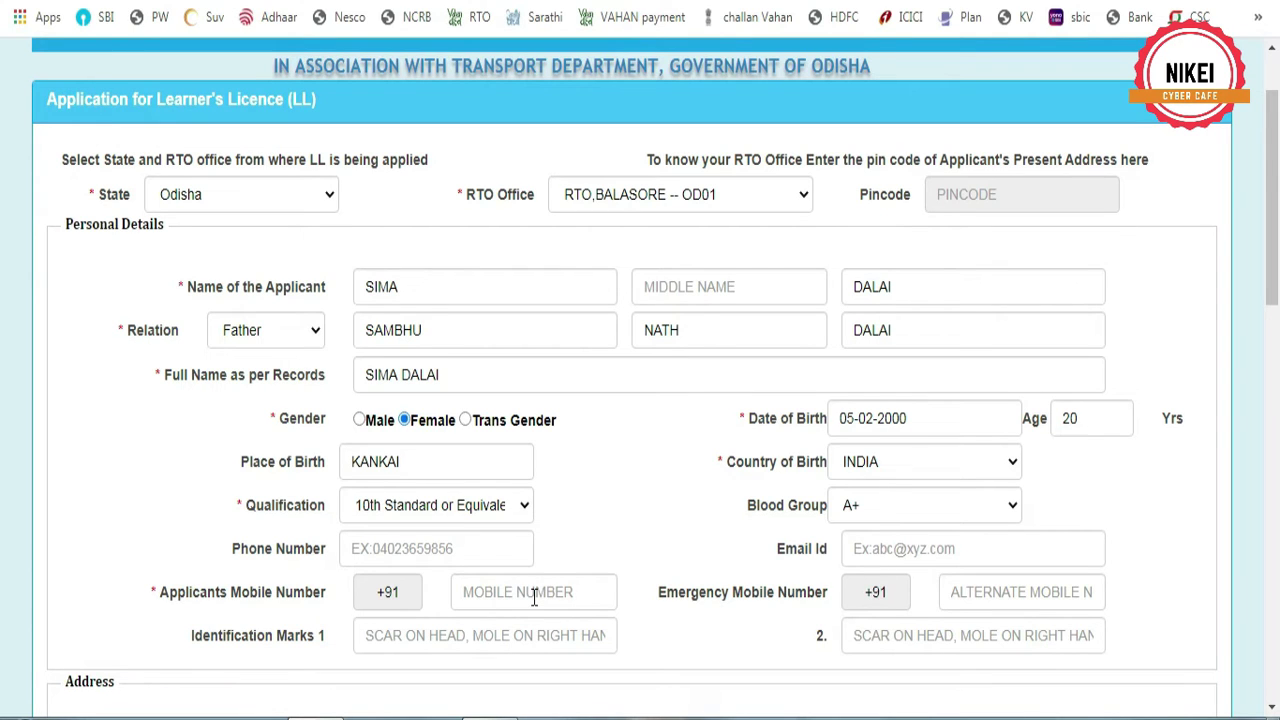
# Enter the applicant's mobile number
pyautogui.click(534, 596)
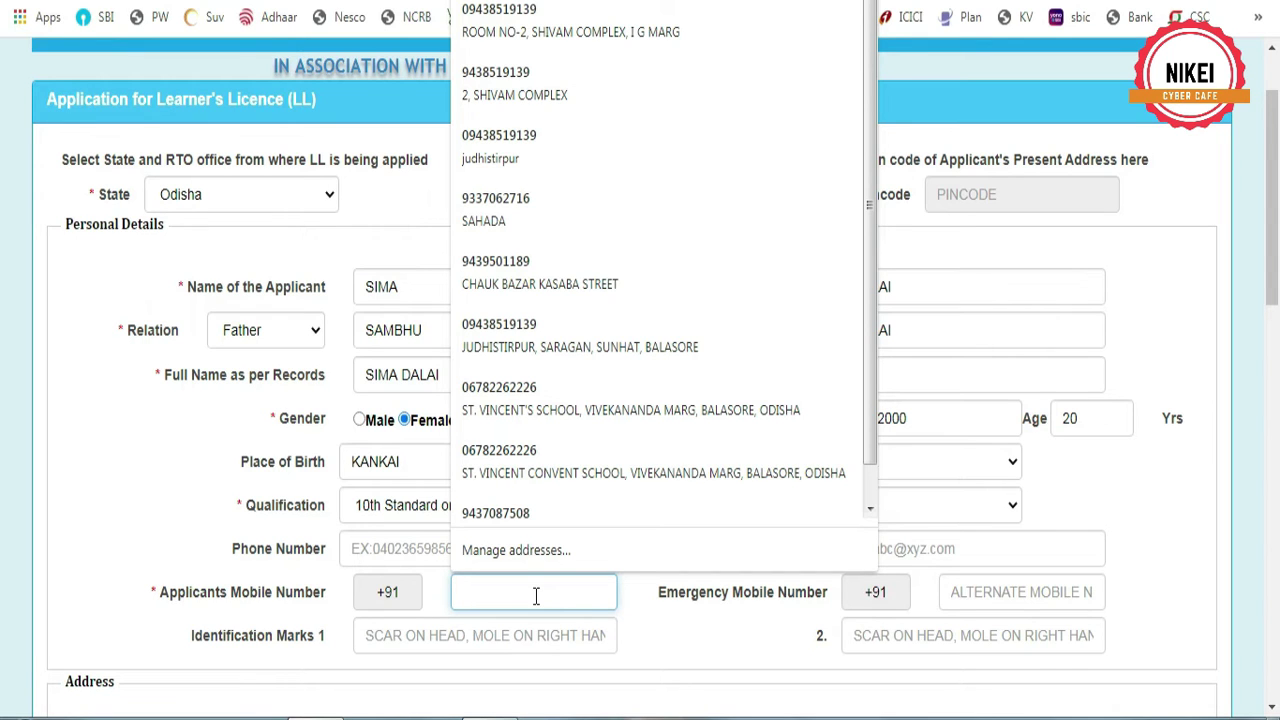
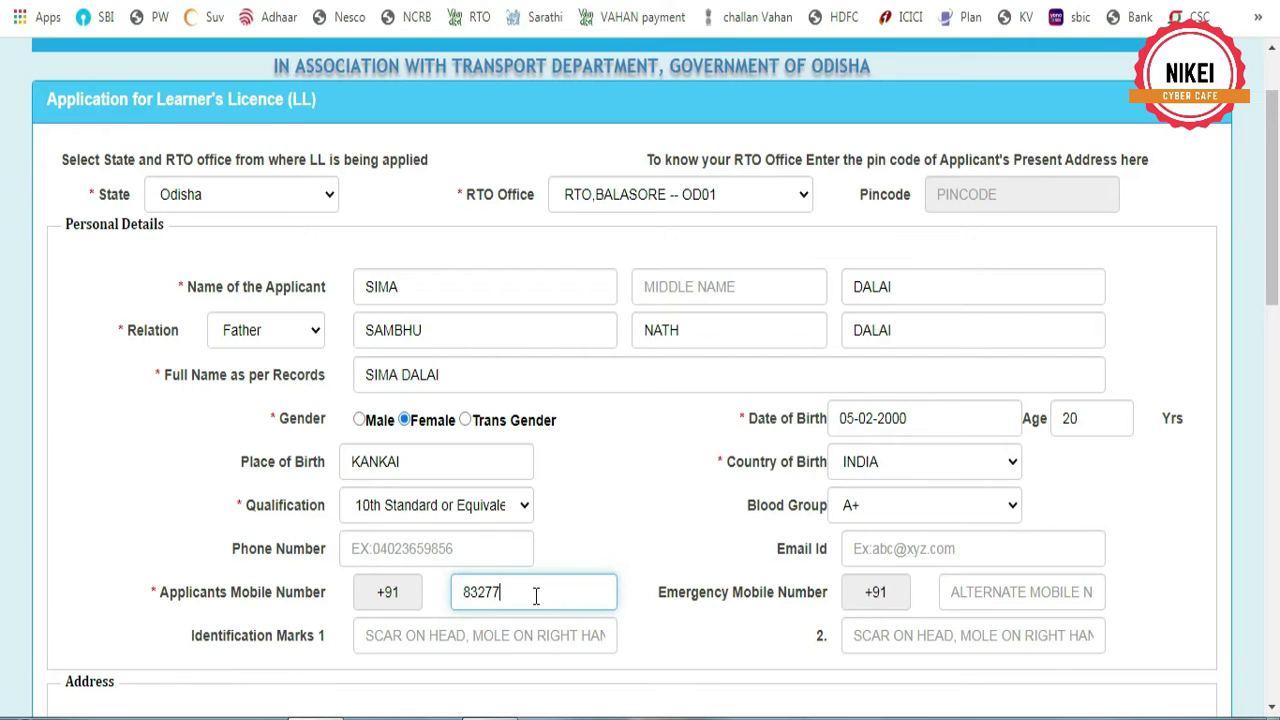
pyautogui.click(510, 635)
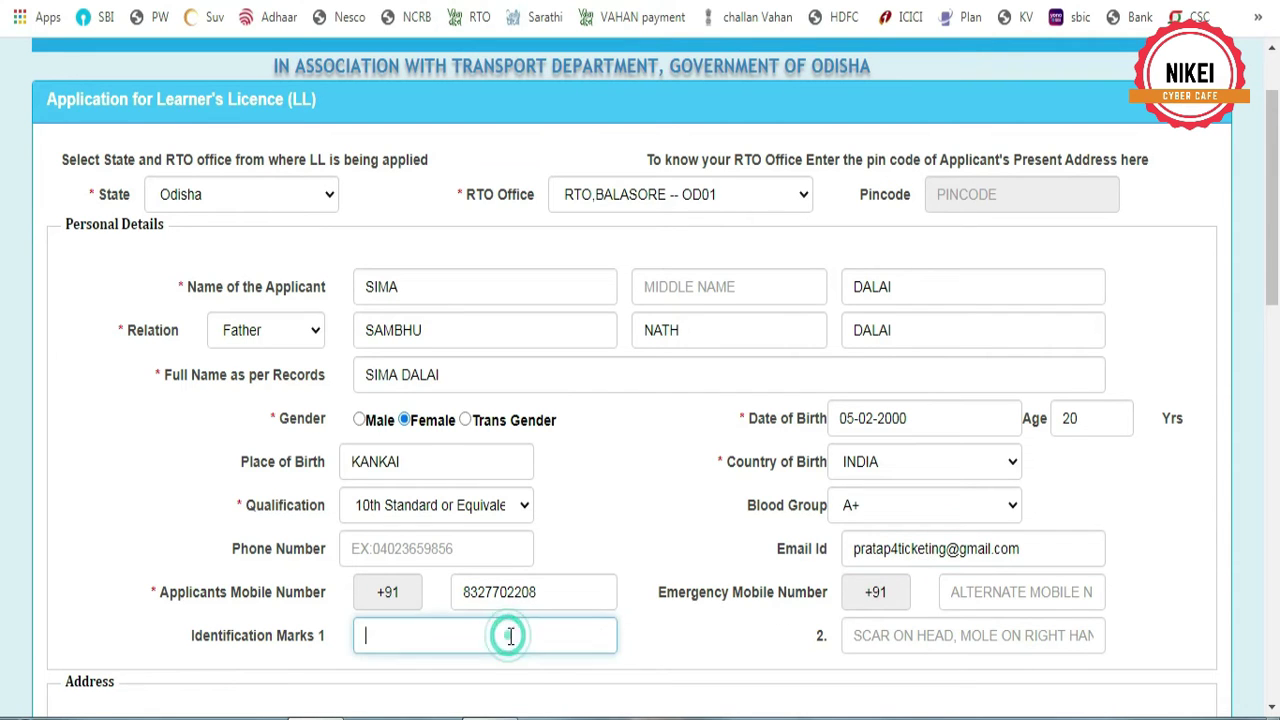
pyautogui.scroll(-3, 434, 500)
# Choose the present-address district, police station and village
pyautogui.click(434, 500)
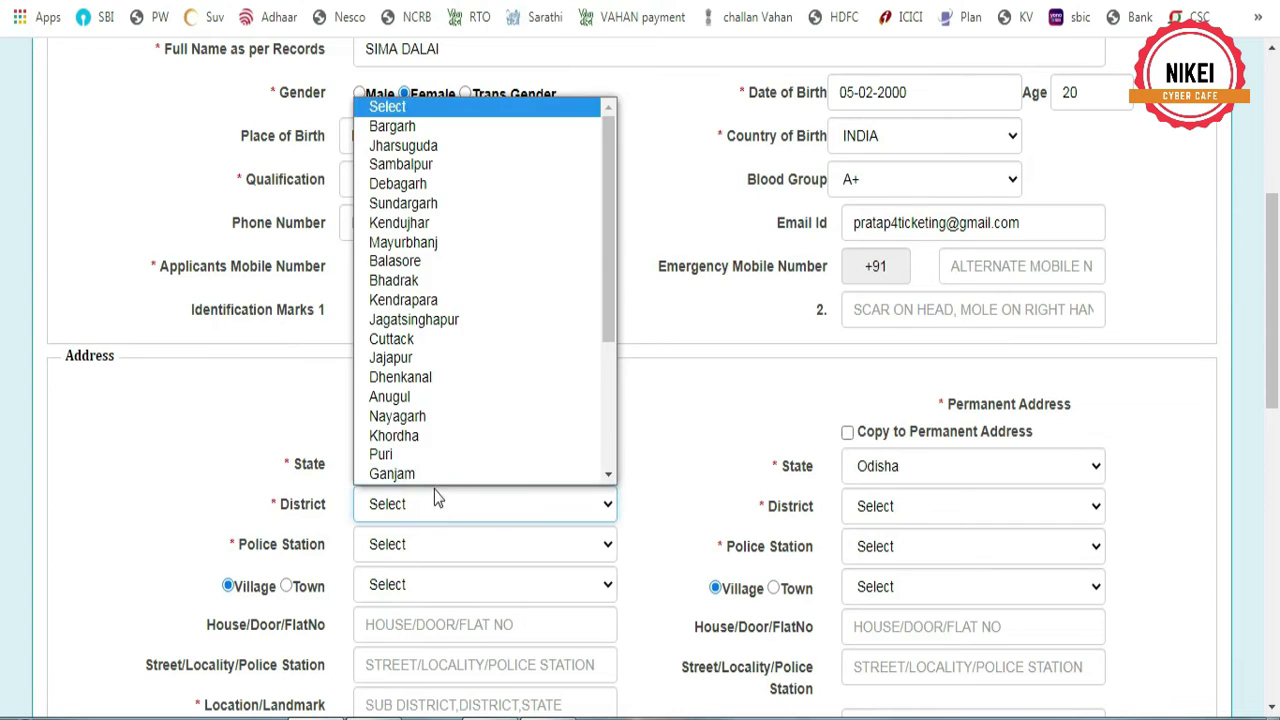
pyautogui.click(430, 261)
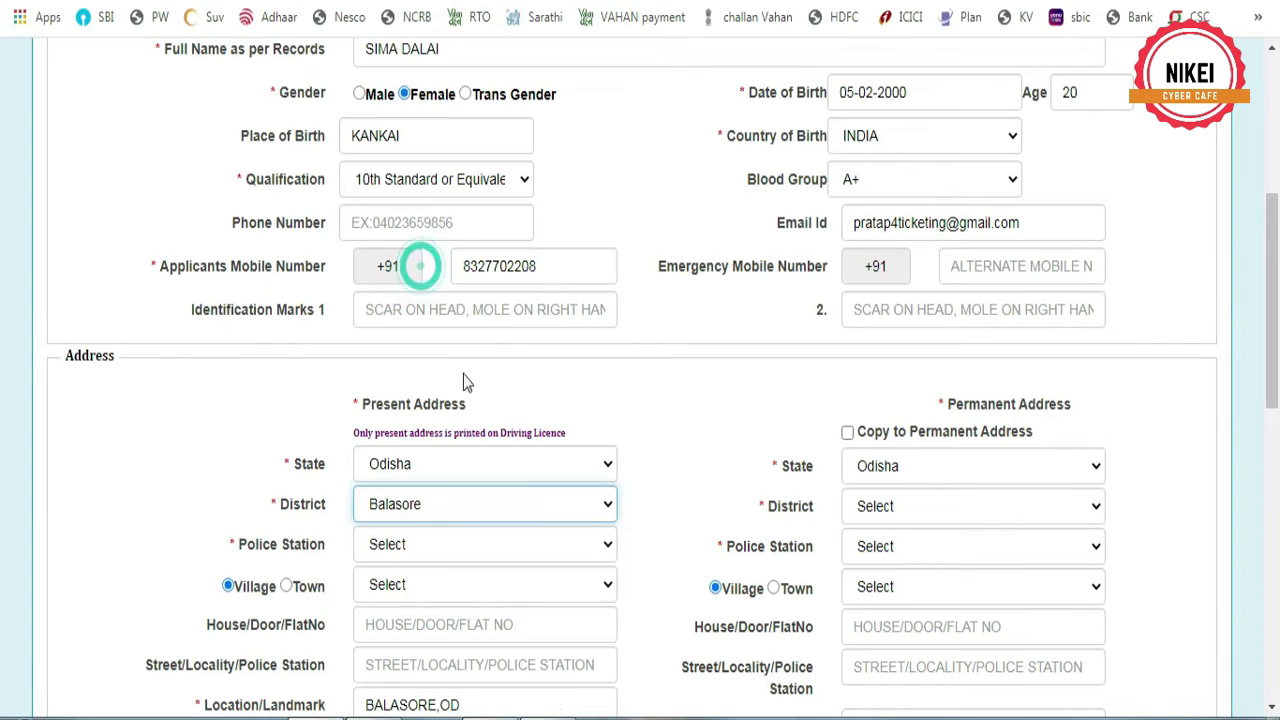
pyautogui.click(421, 545)
pyautogui.scroll(-1, 430, 400)
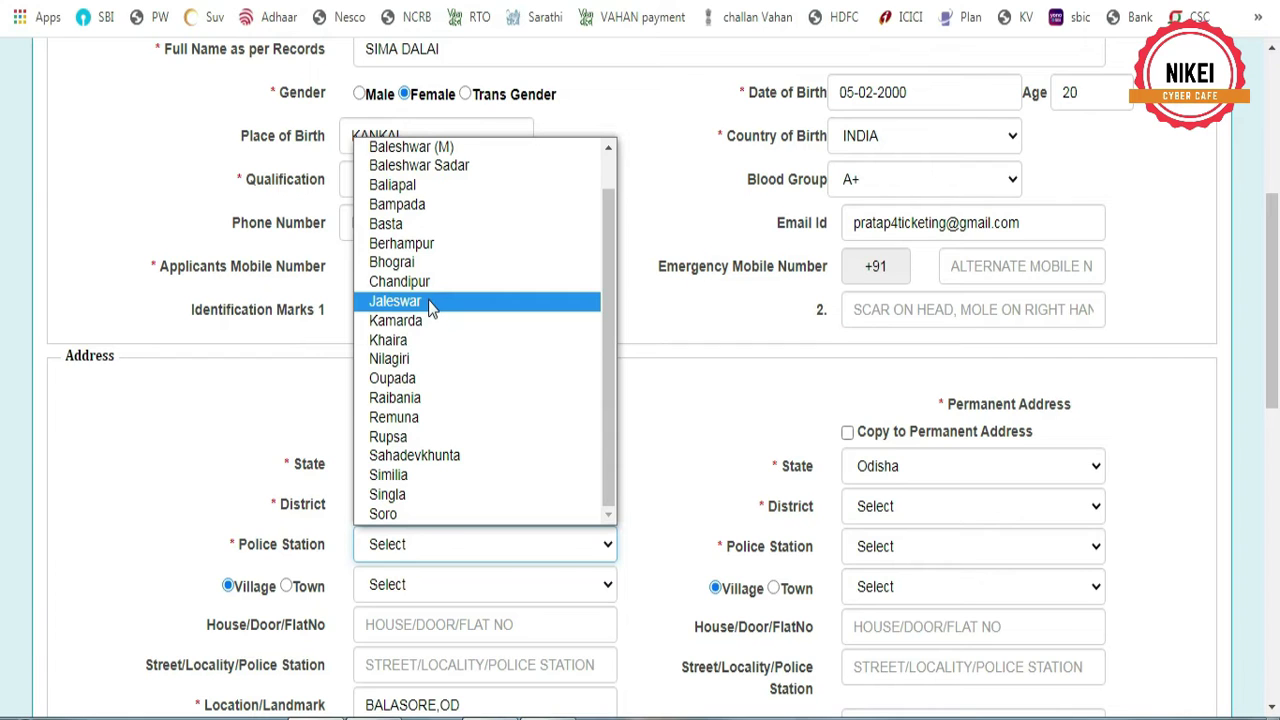
pyautogui.scroll(-2, 571, 434)
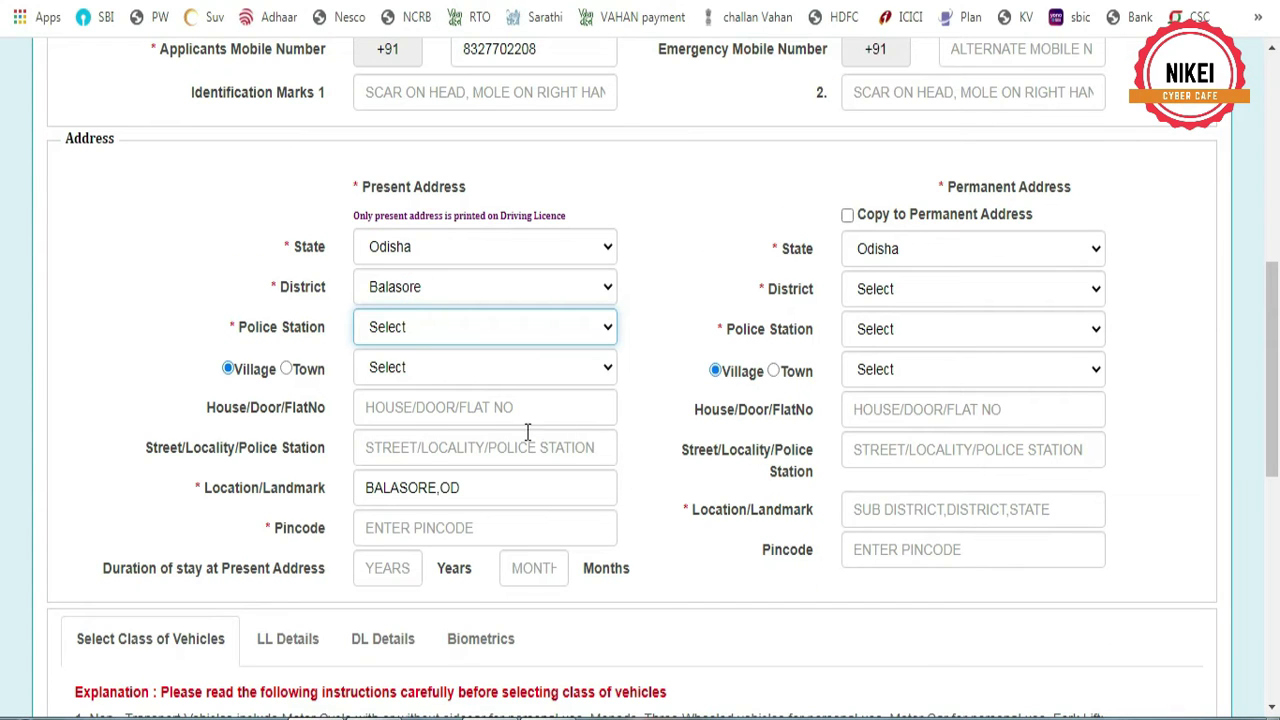
pyautogui.click(434, 330)
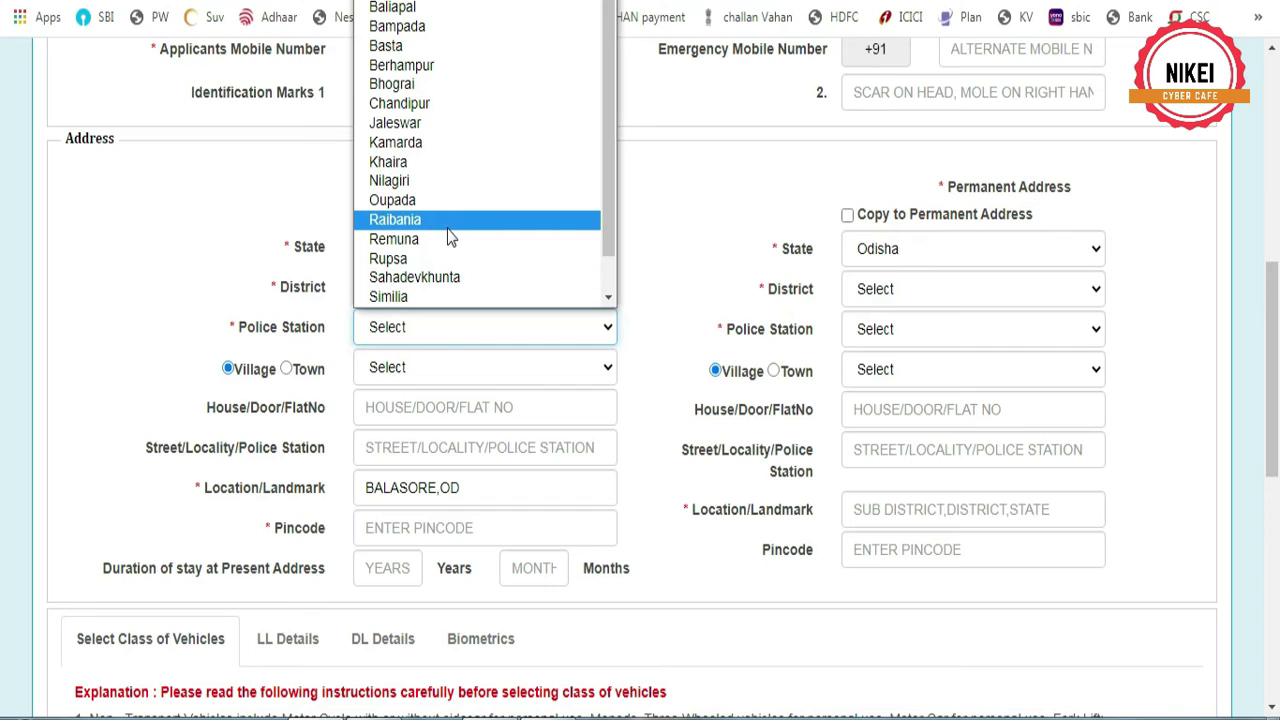
pyautogui.click(446, 220)
pyautogui.click(430, 368)
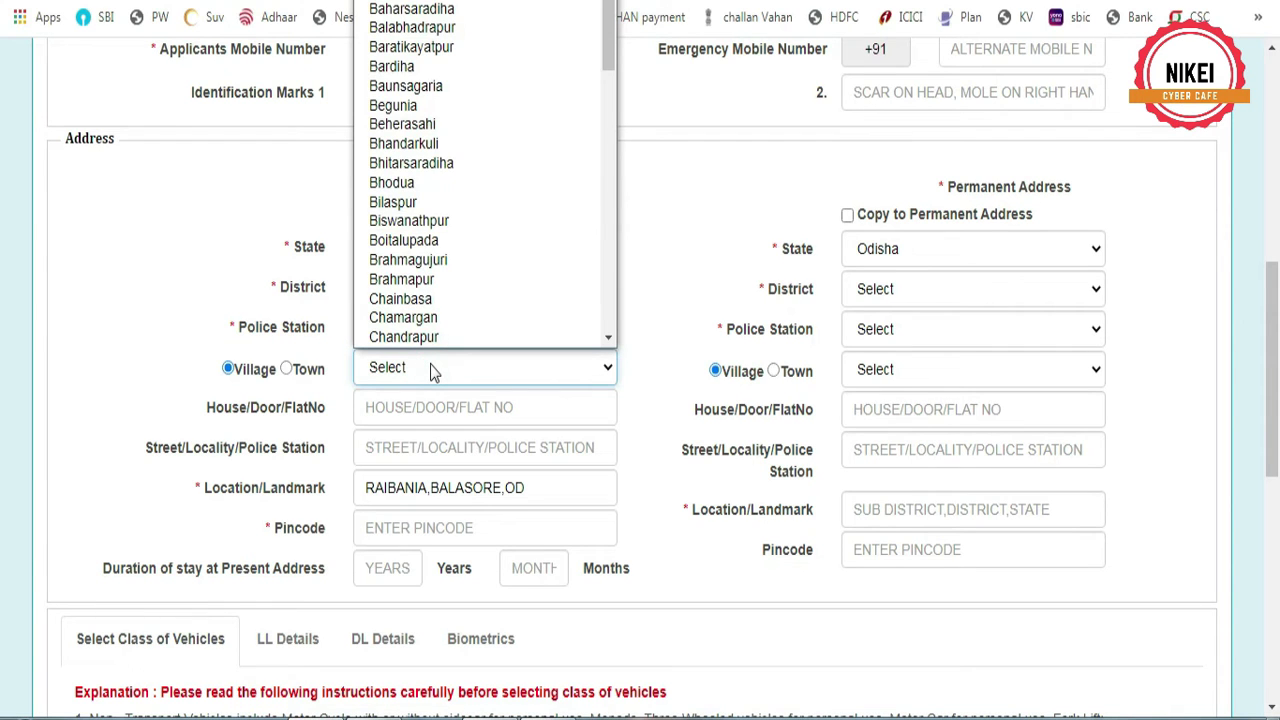
pyautogui.scroll(-1, 428, 324)
pyautogui.scroll(-1, 451, 153)
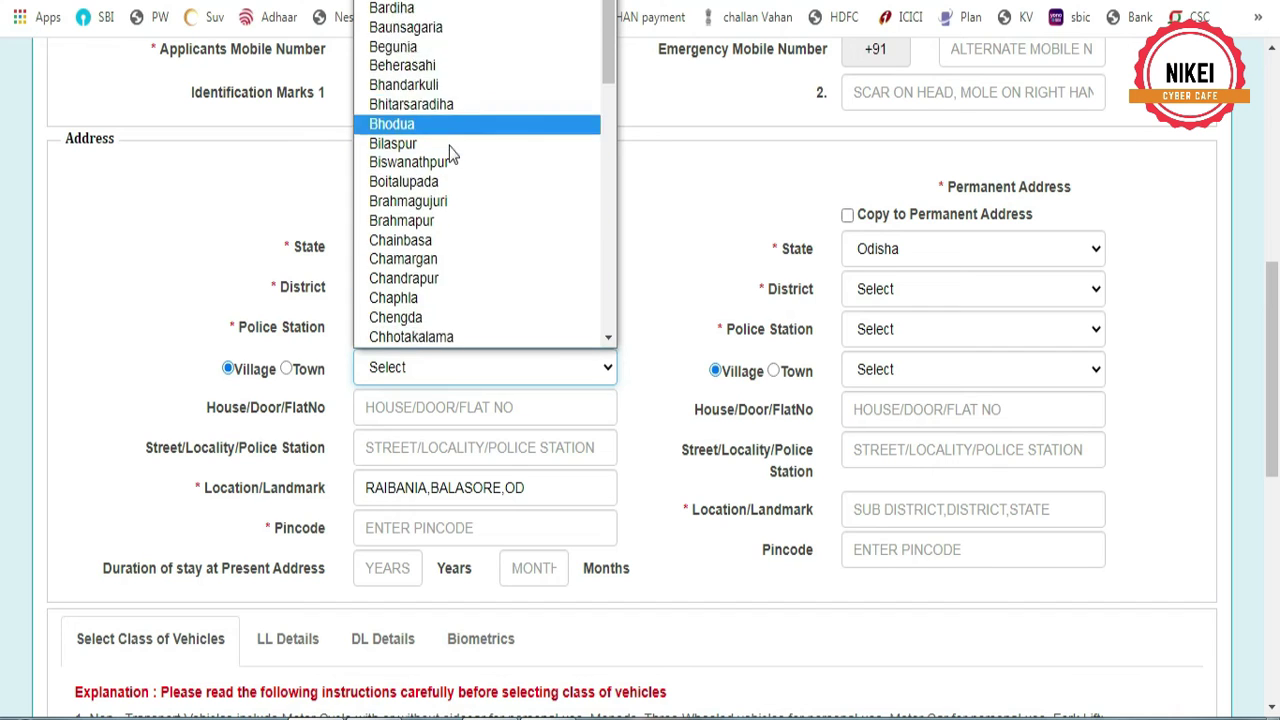
pyautogui.scroll(-5, 449, 146)
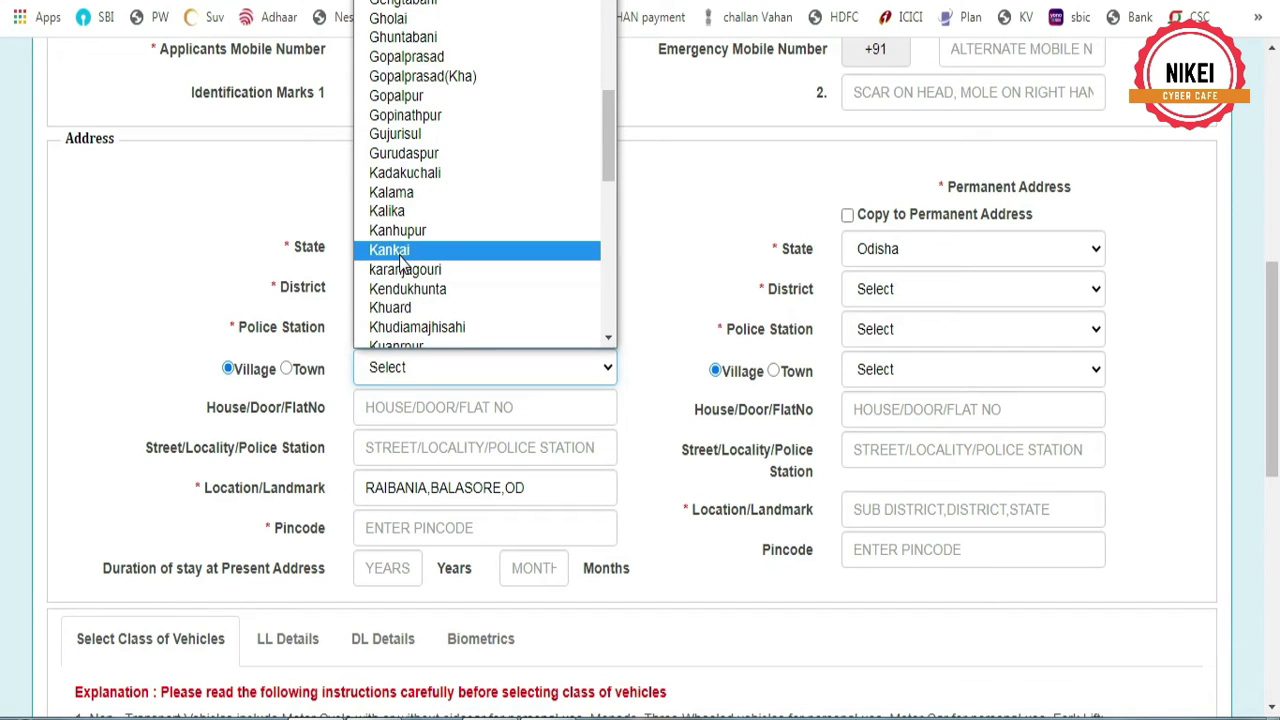
pyautogui.click(400, 256)
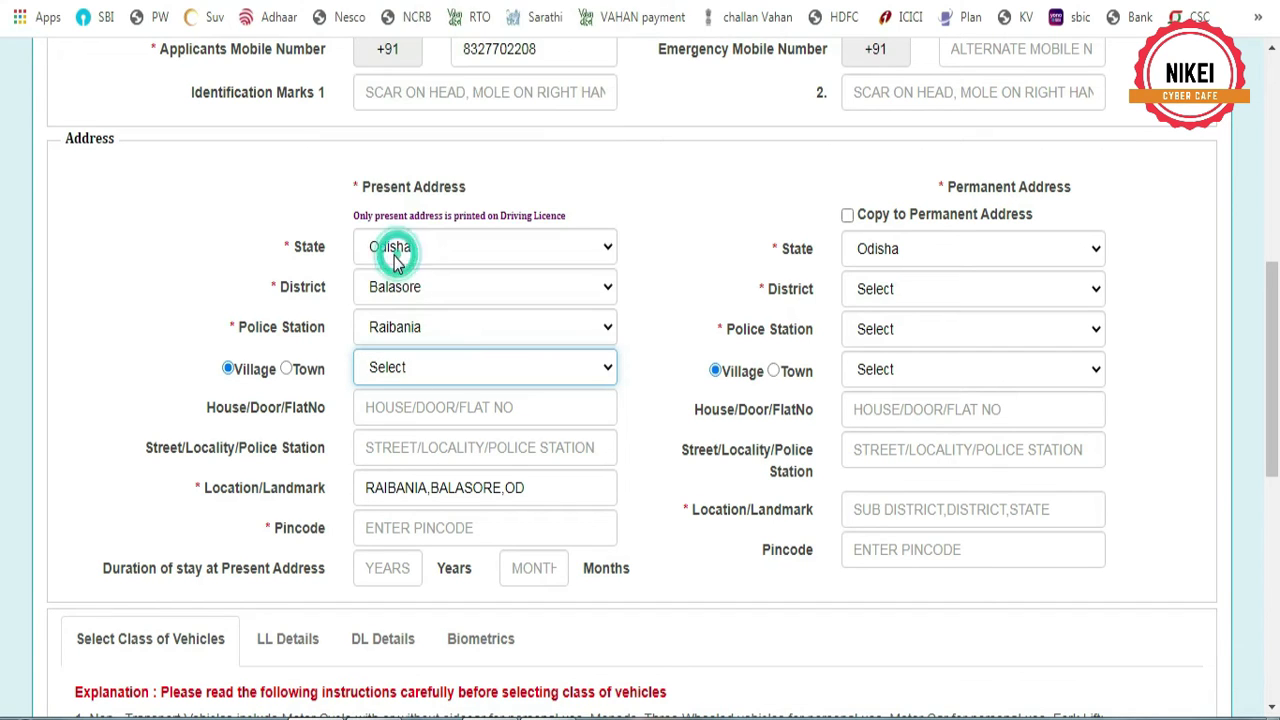
# Enter the house/door, street and pincode, then copy it to the permanent address
pyautogui.click(442, 413)
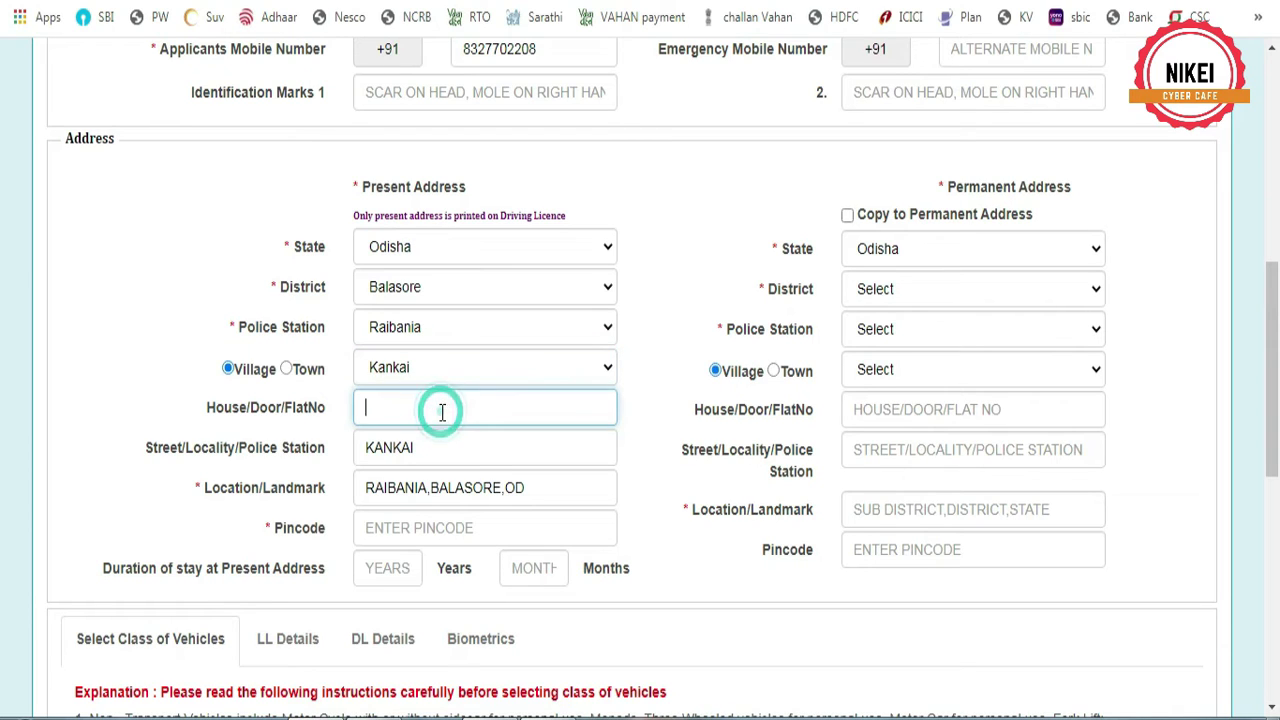
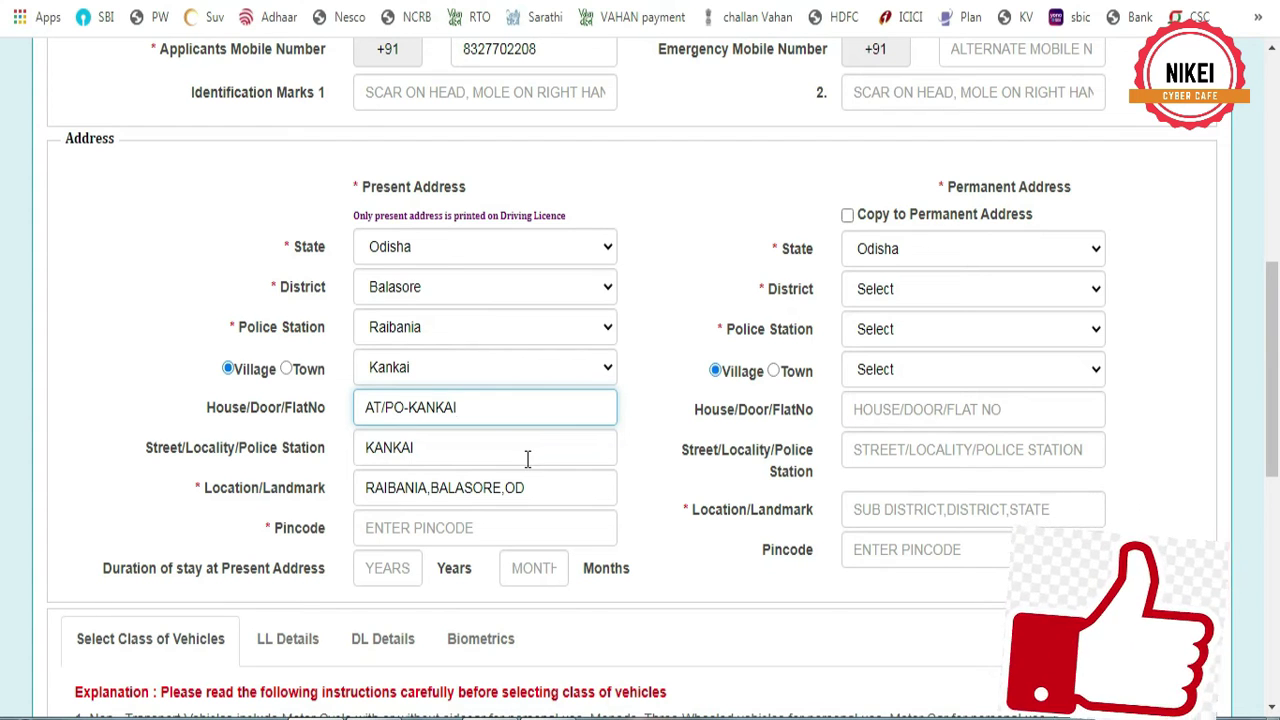
pyautogui.moveTo(443, 451); pyautogui.dragTo(335, 462)
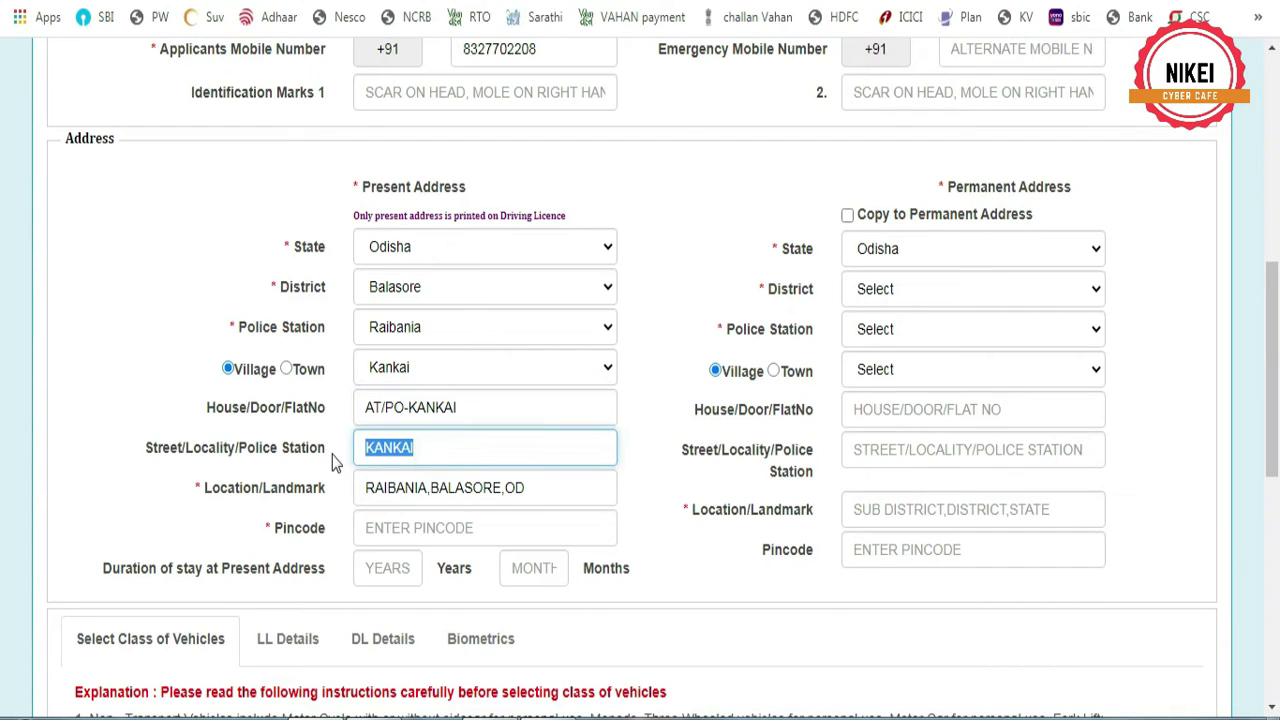
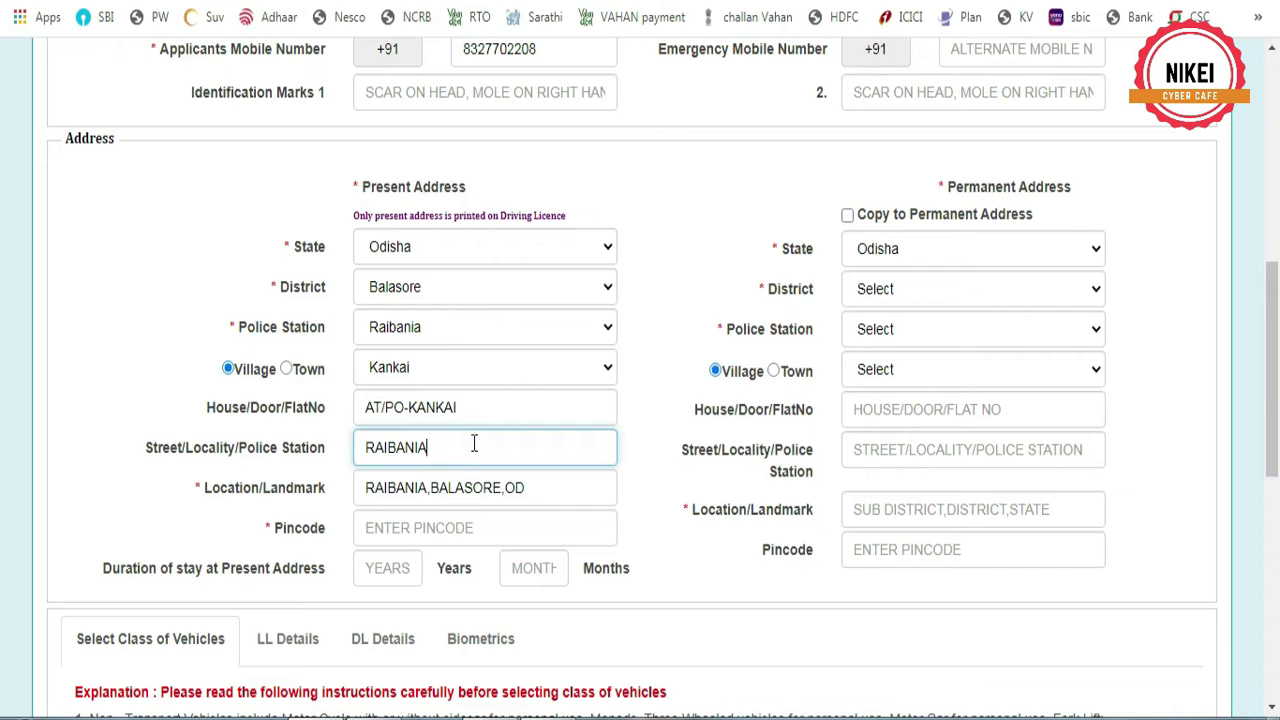
pyautogui.click(441, 532)
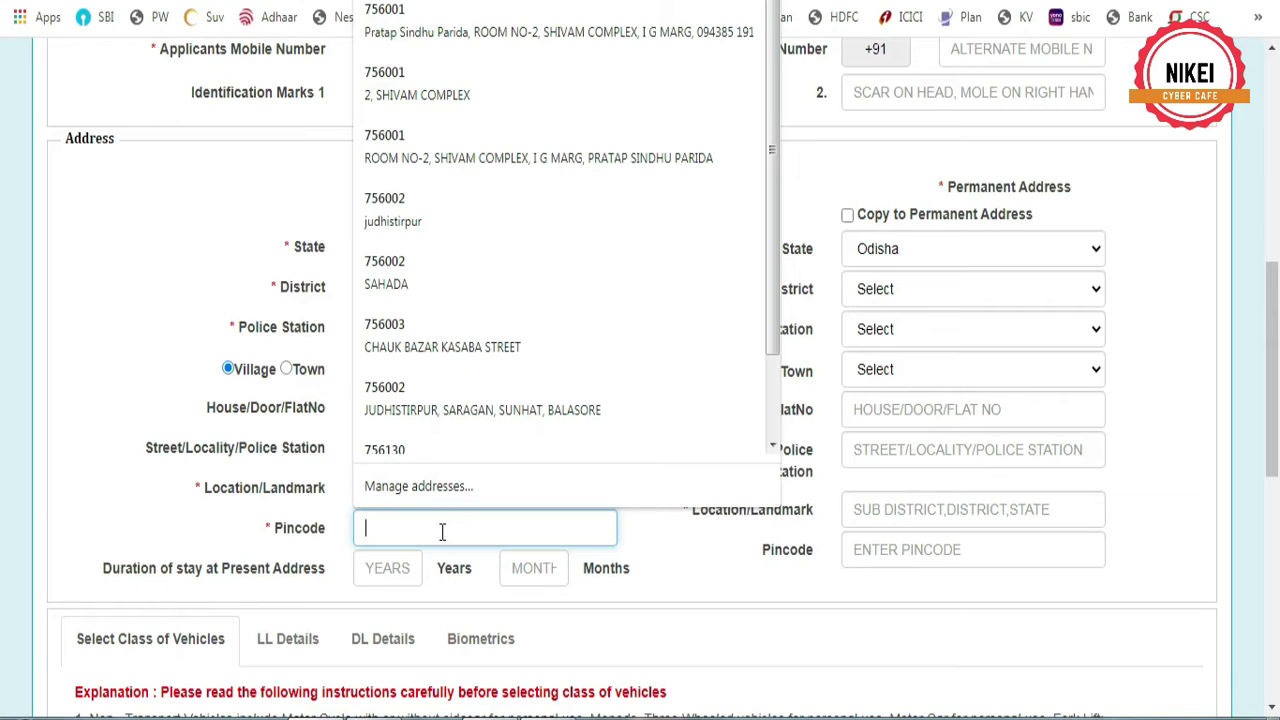
pyautogui.write('756033')
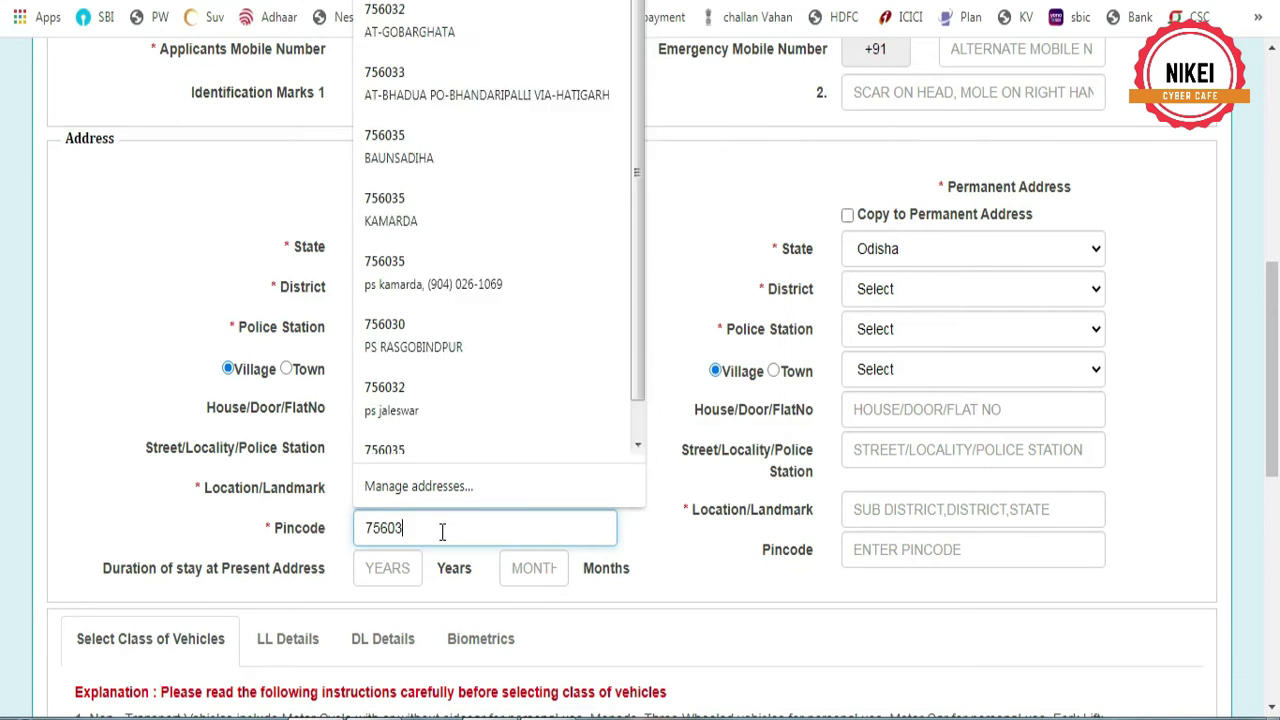
pyautogui.click(847, 215)
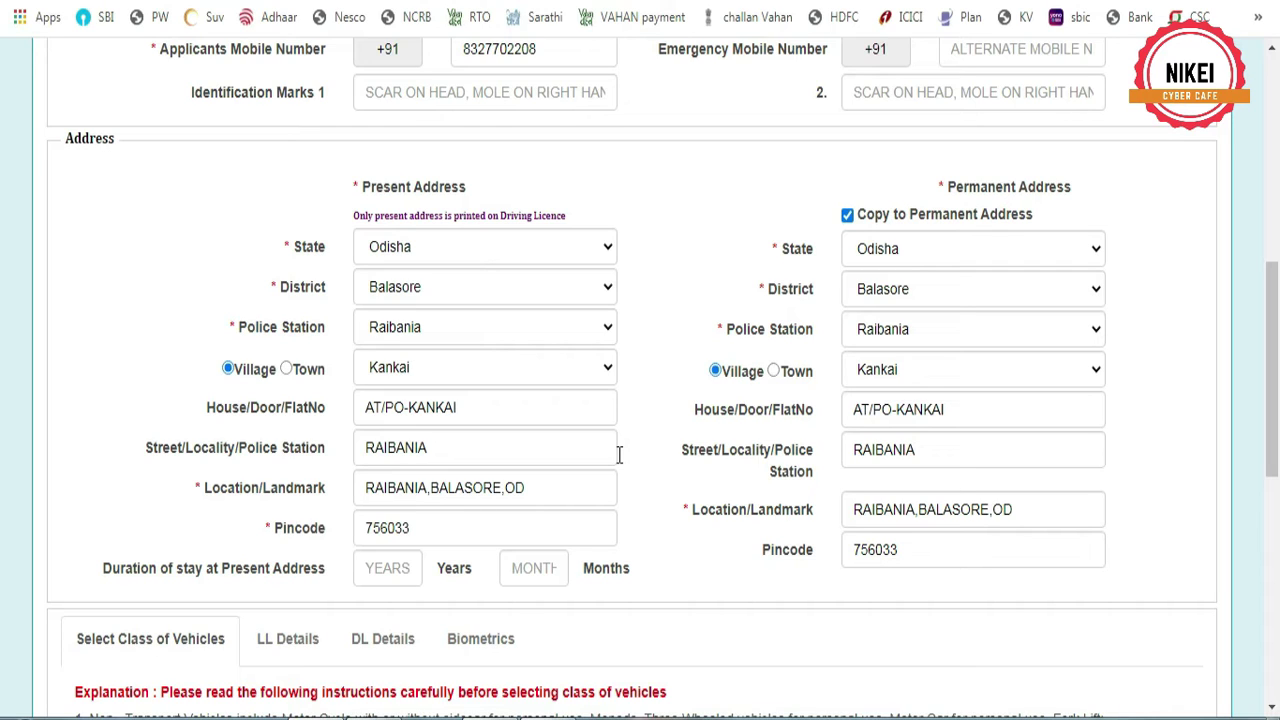
# Browse the vehicle class list, trying MCWOG, MCWG, LMV, CRANE and E-CART selections
pyautogui.scroll(-4, 625, 432)
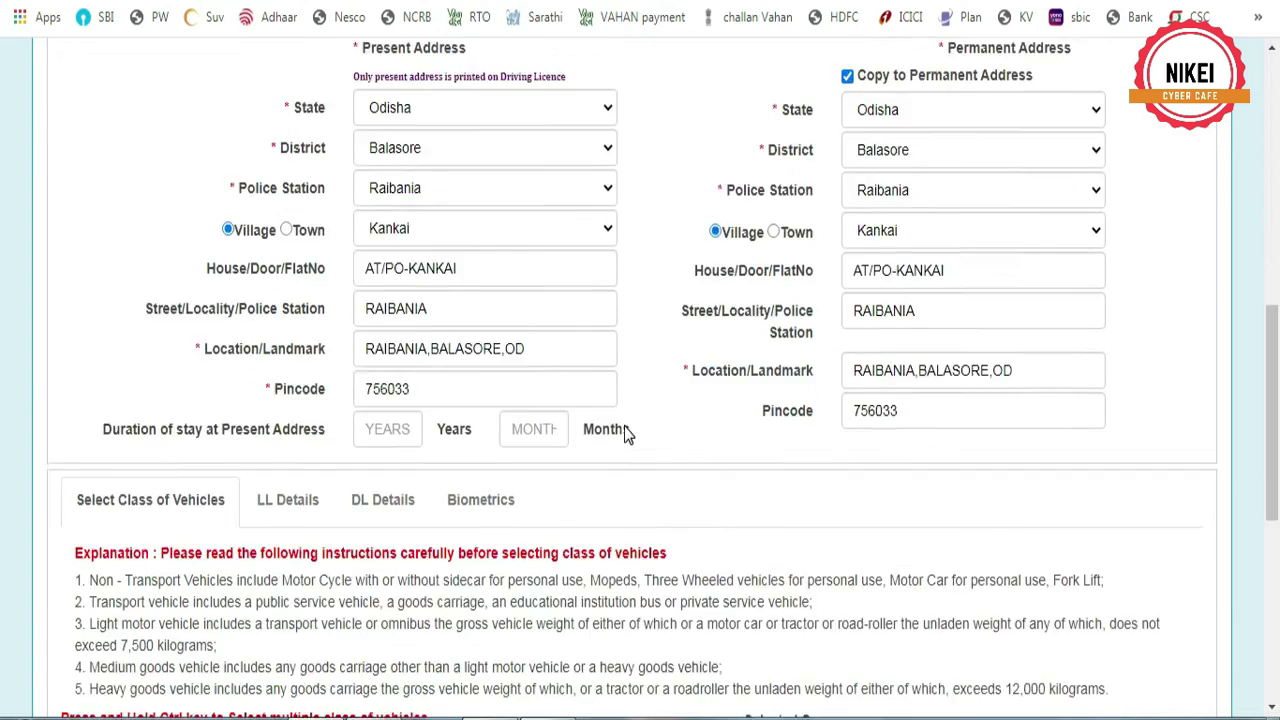
pyautogui.scroll(-1, 625, 432)
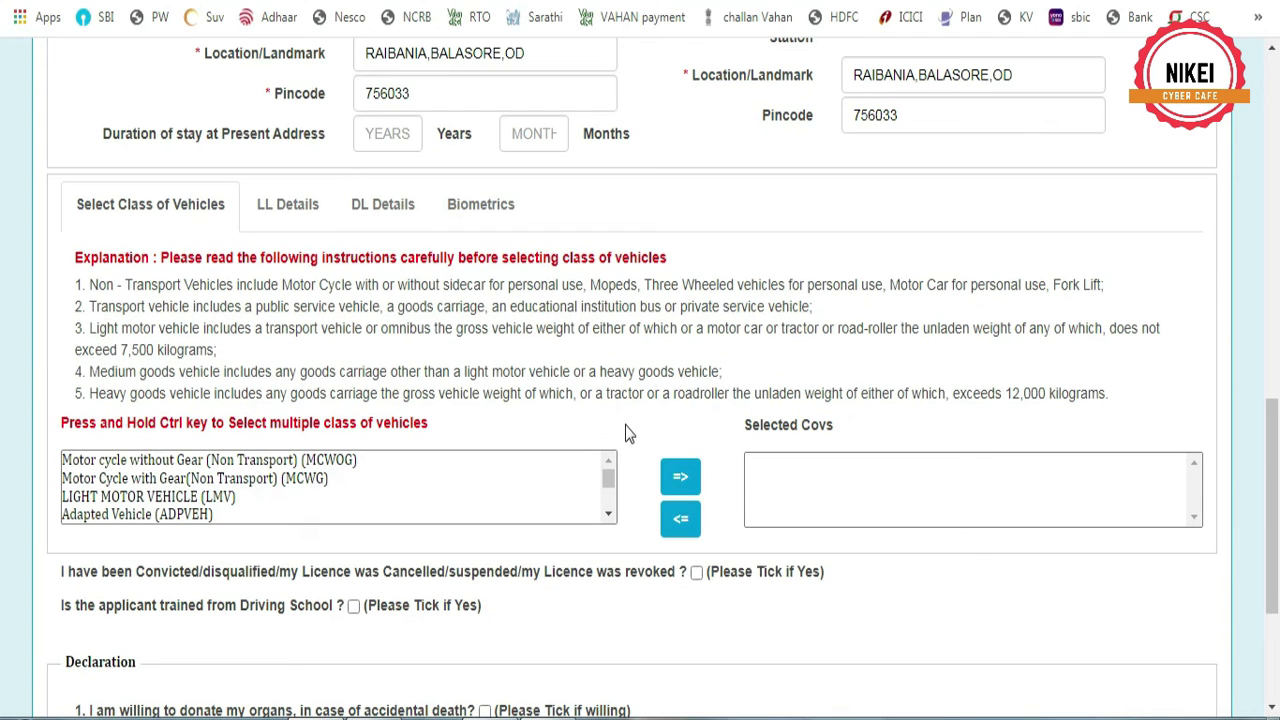
pyautogui.click(318, 462)
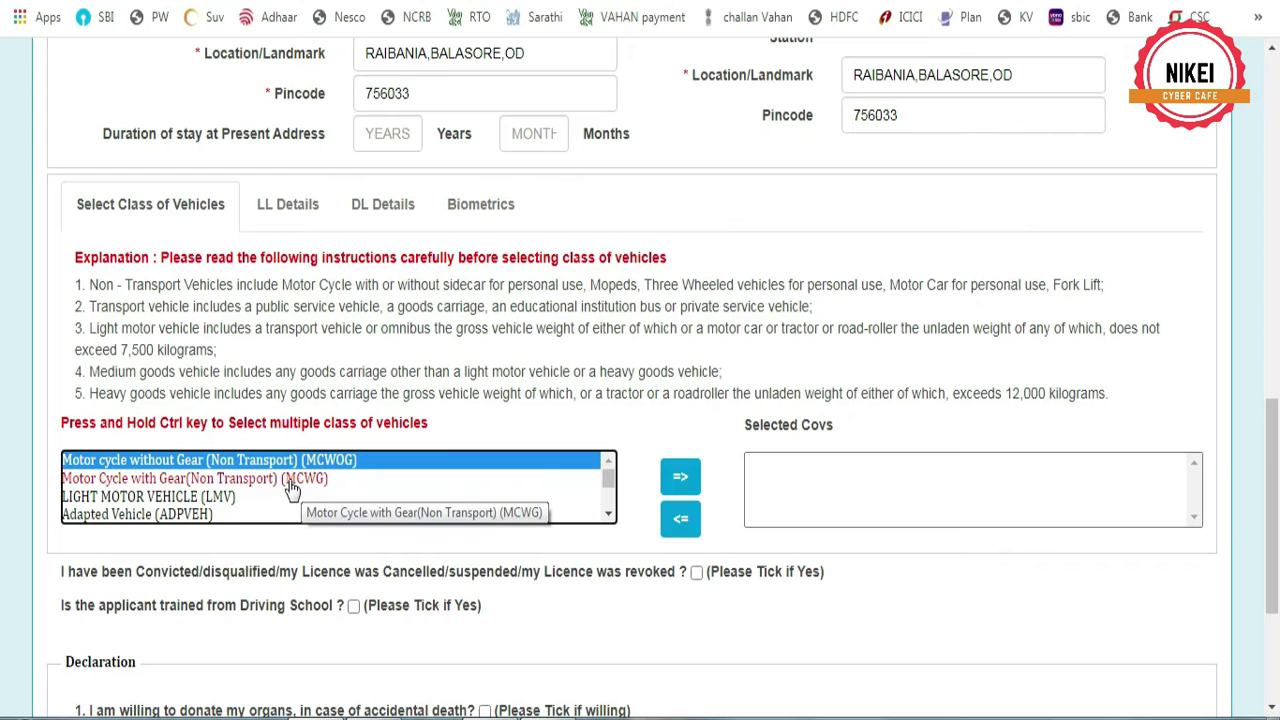
pyautogui.click(290, 481)
pyautogui.click(200, 497)
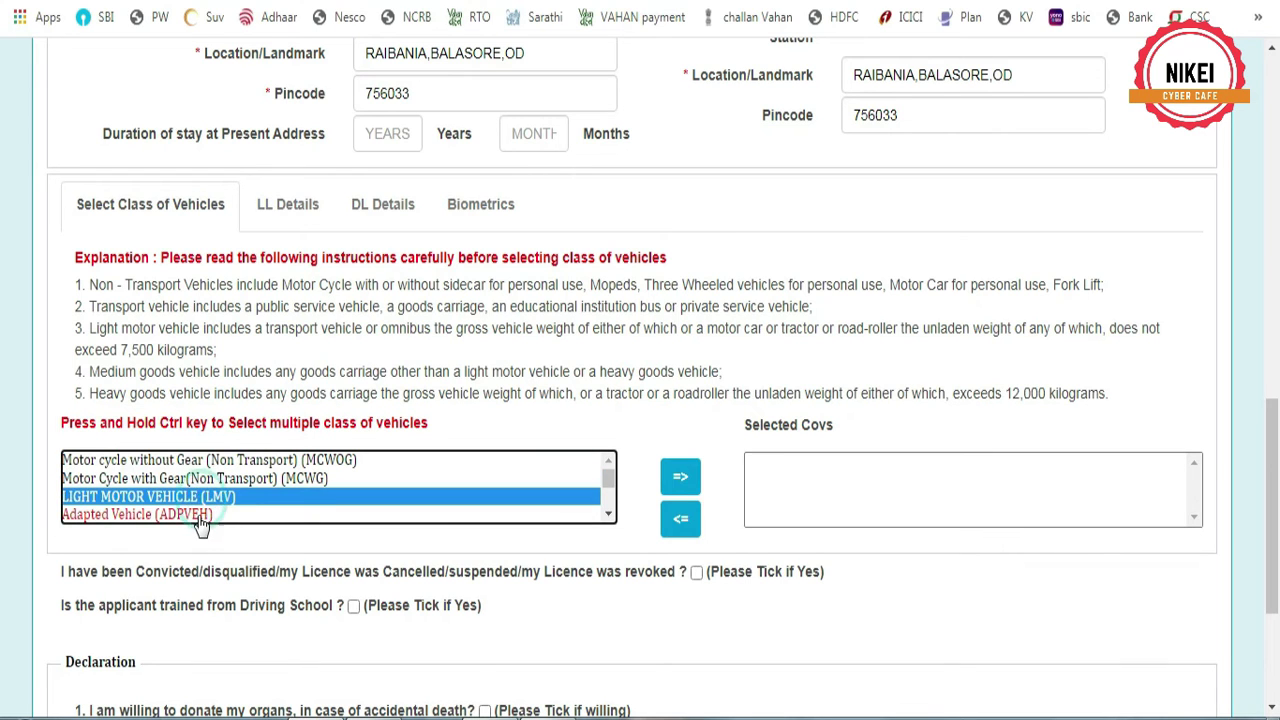
pyautogui.click(608, 513)
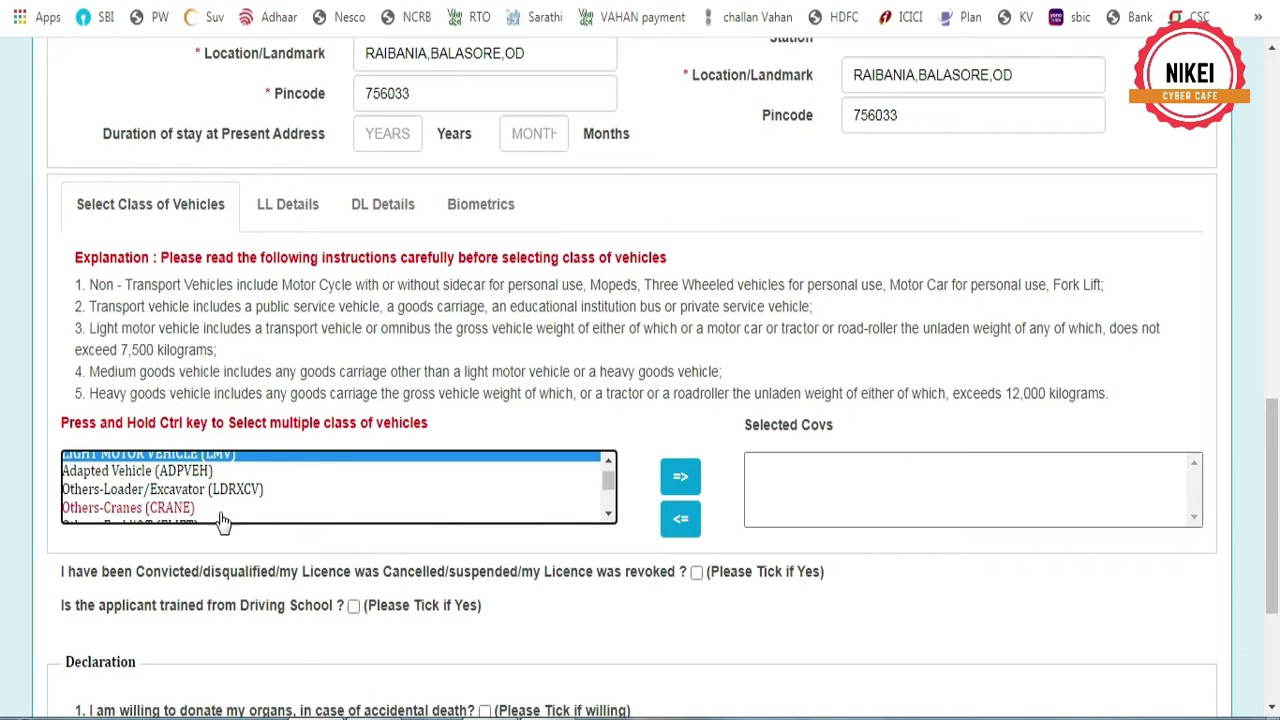
pyautogui.click(176, 508)
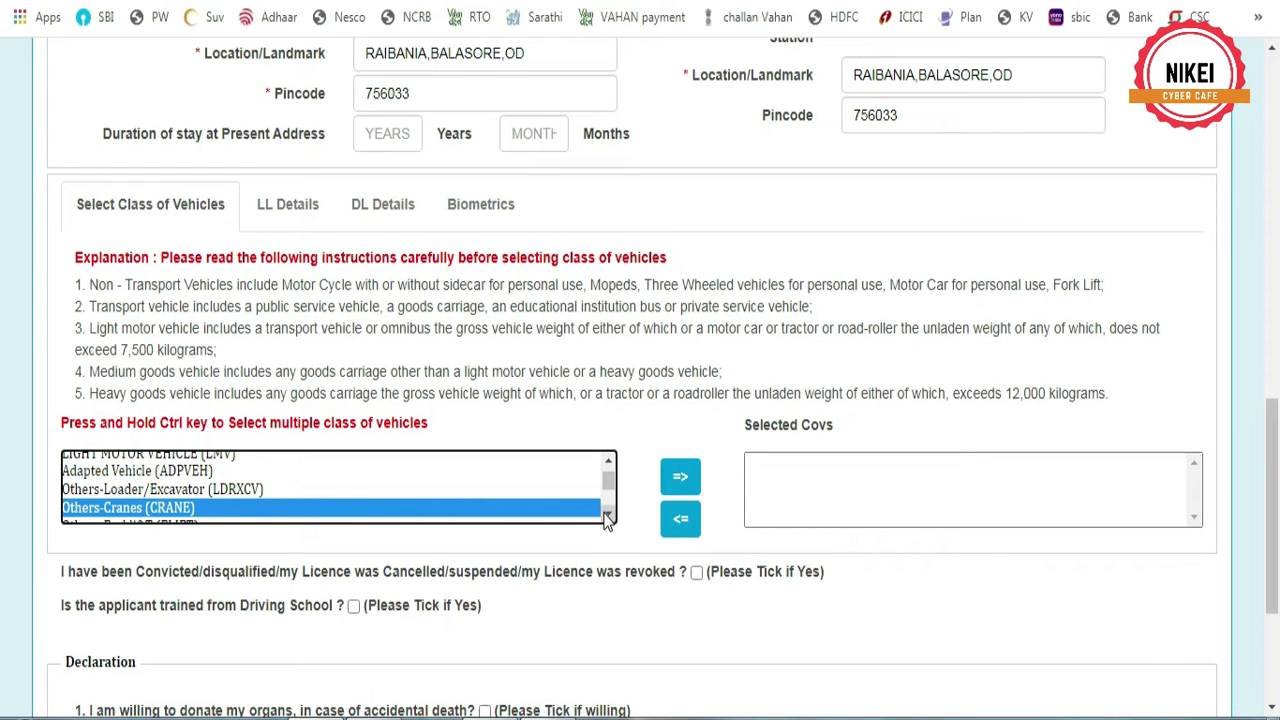
pyautogui.click(606, 515)
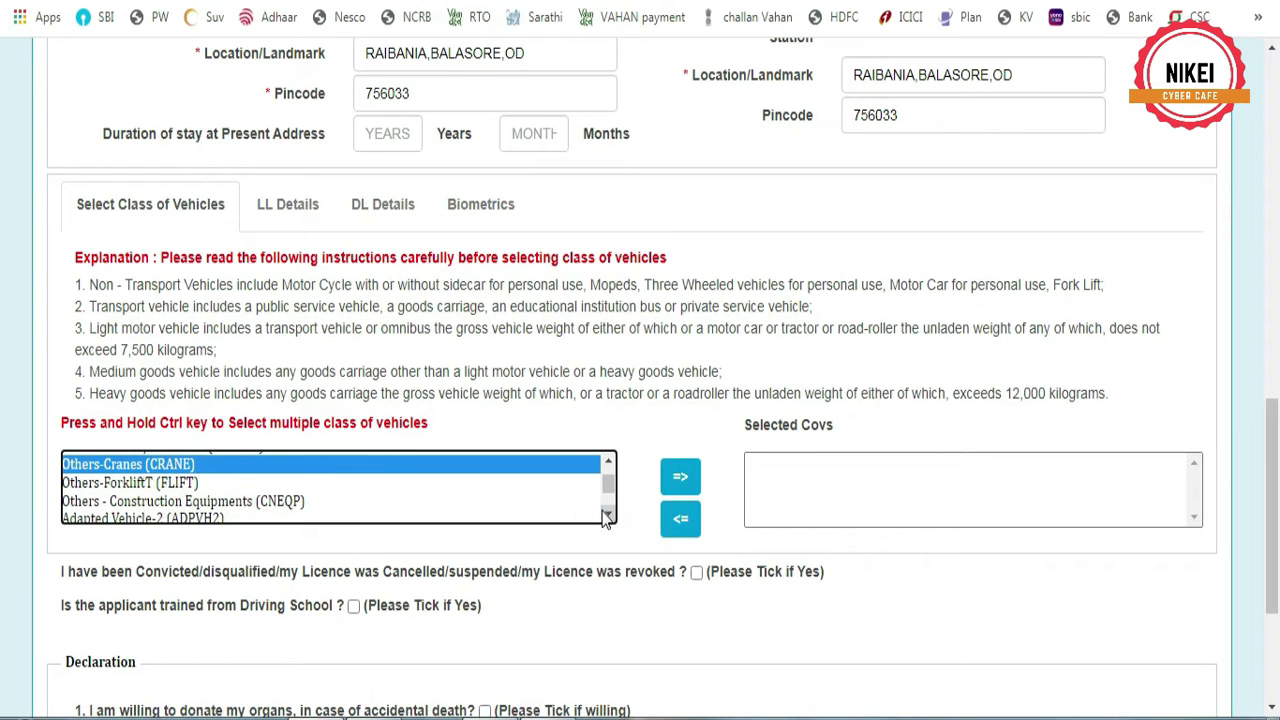
pyautogui.click(606, 515)
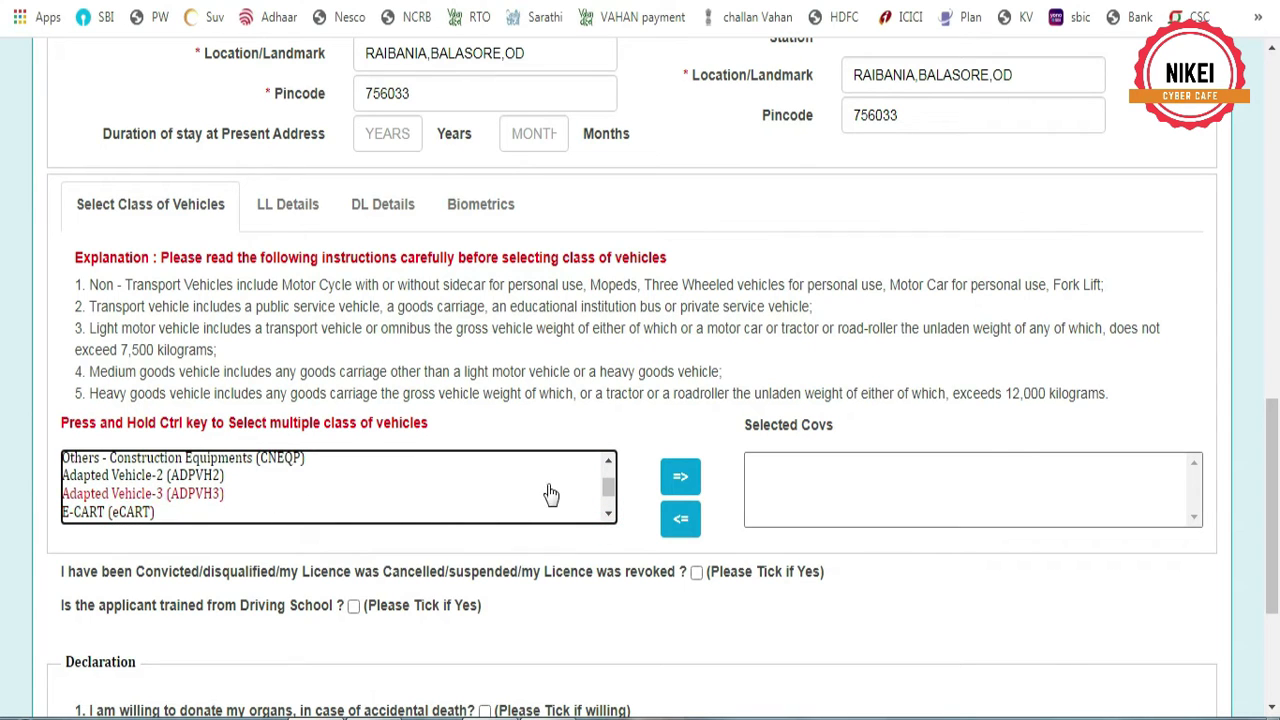
pyautogui.click(133, 515)
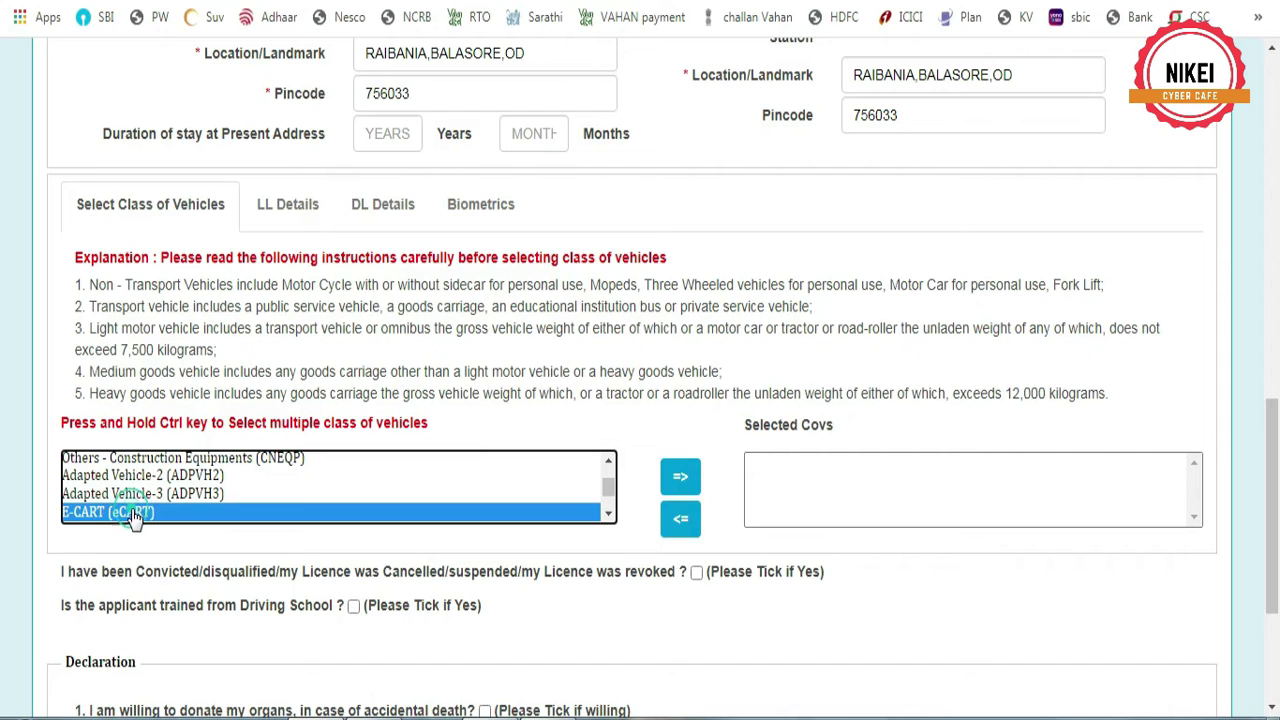
pyautogui.click(609, 461)
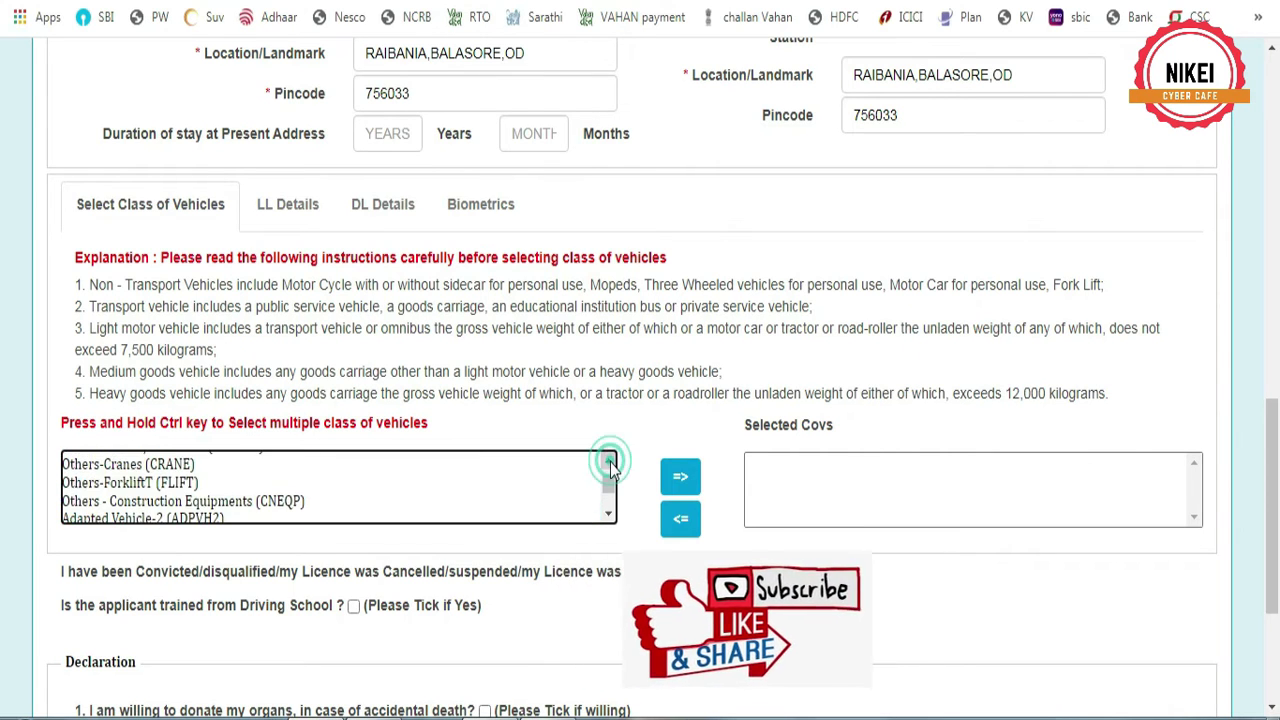
pyautogui.click(609, 461)
pyautogui.click(609, 461)
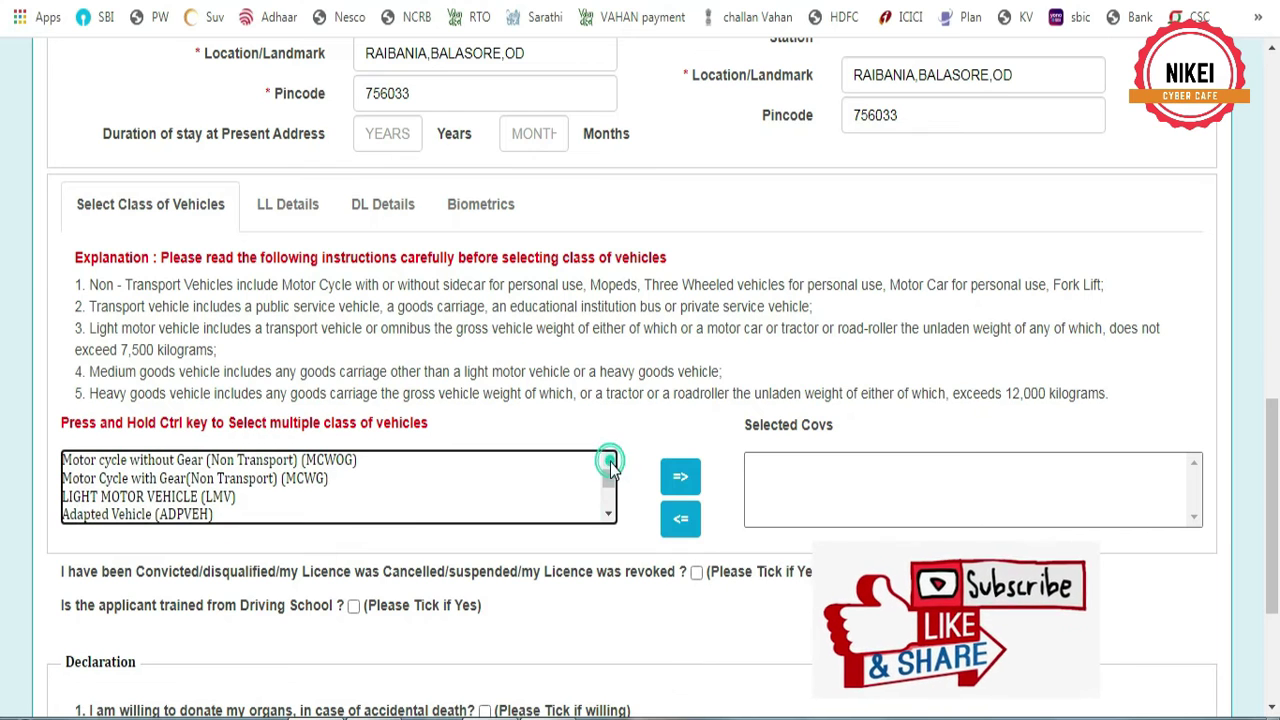
# Select Motor cycle without Gear (MCWOG) and add it to Selected Covs
pyautogui.click(272, 463)
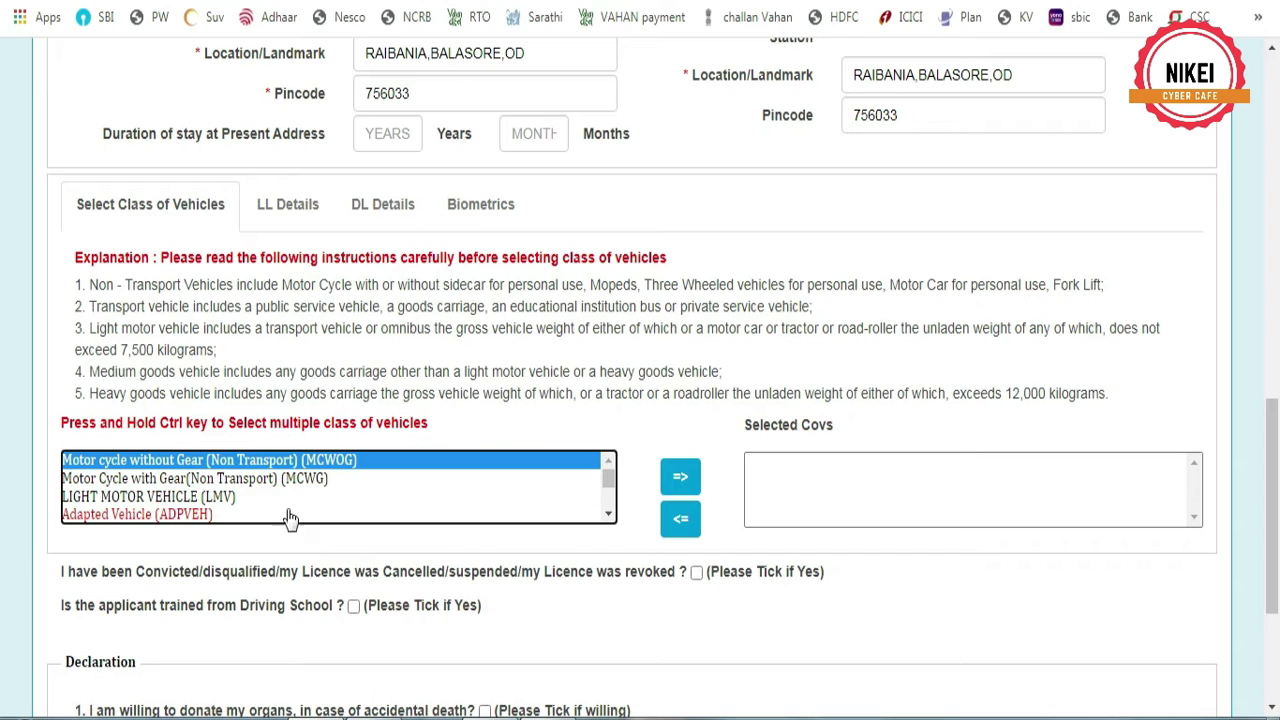
pyautogui.click(280, 478)
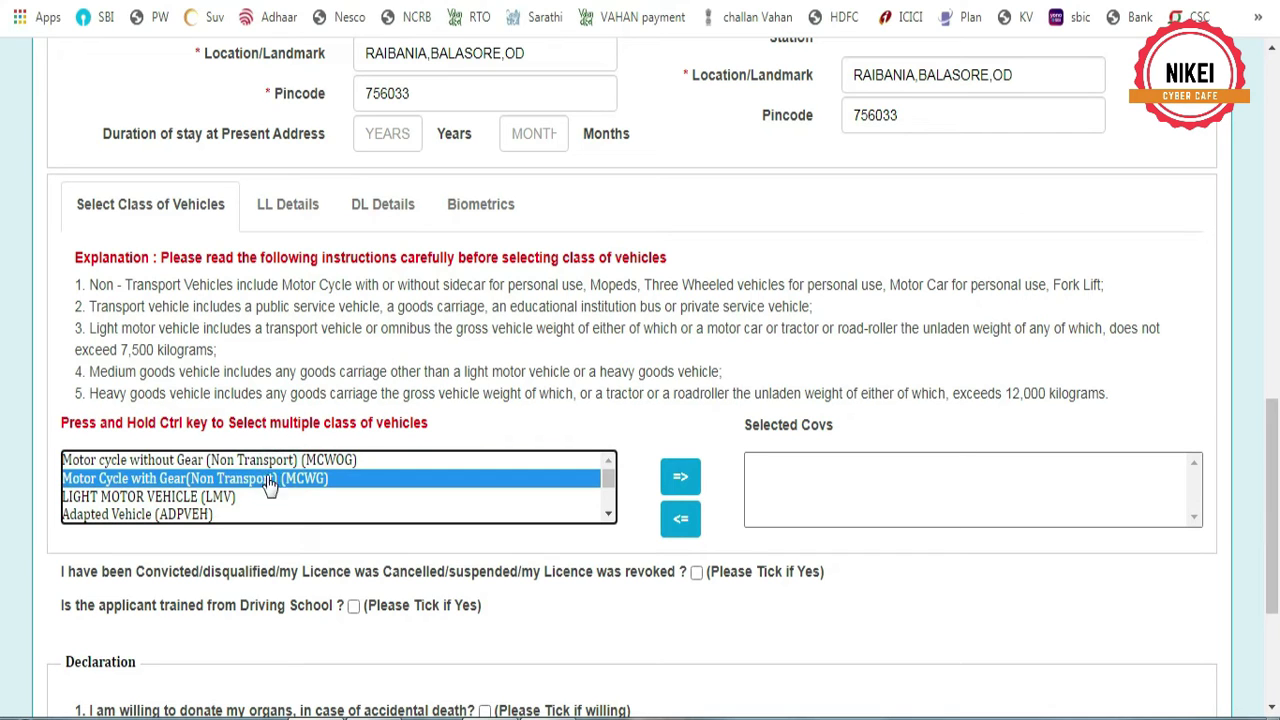
pyautogui.click(195, 499)
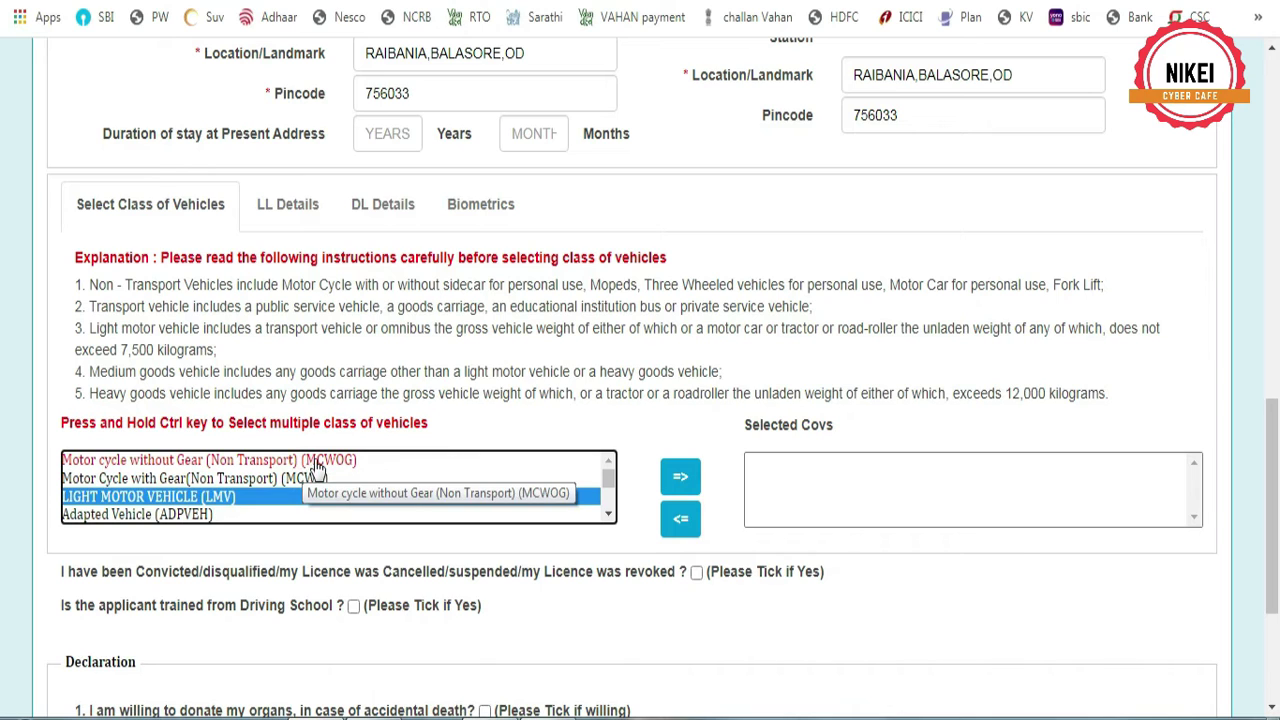
pyautogui.click(320, 464)
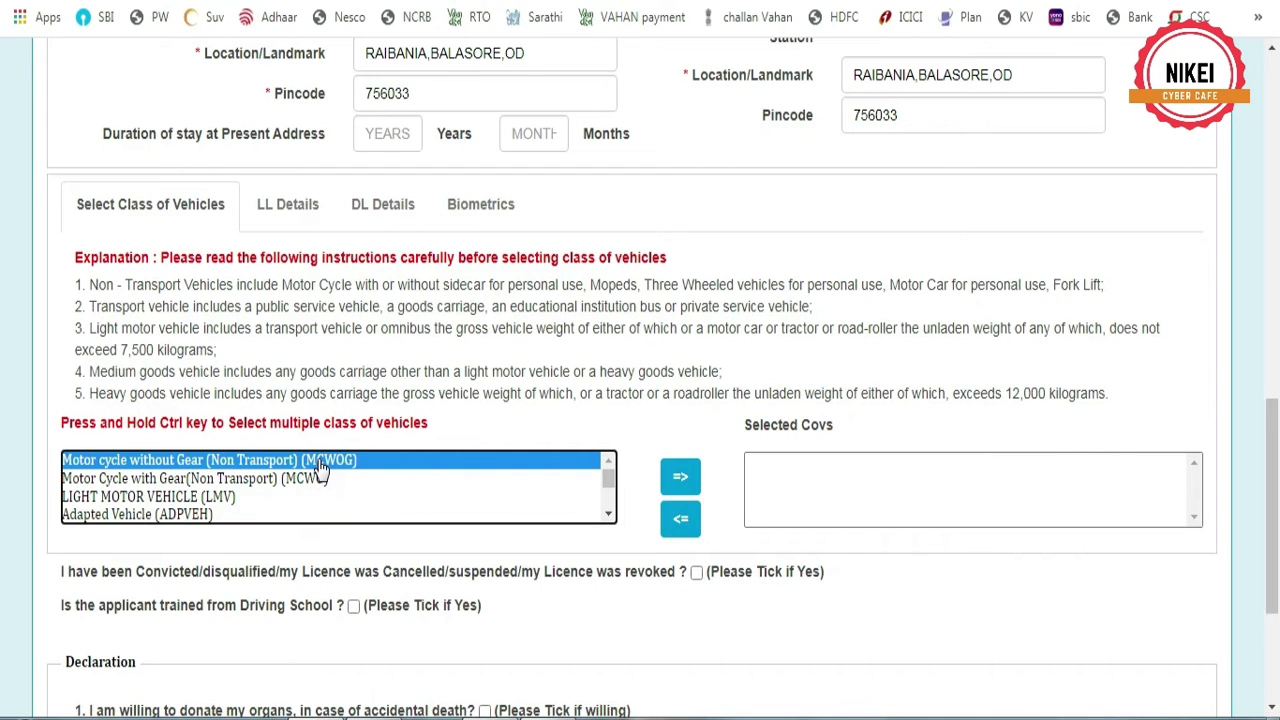
pyautogui.click(672, 484)
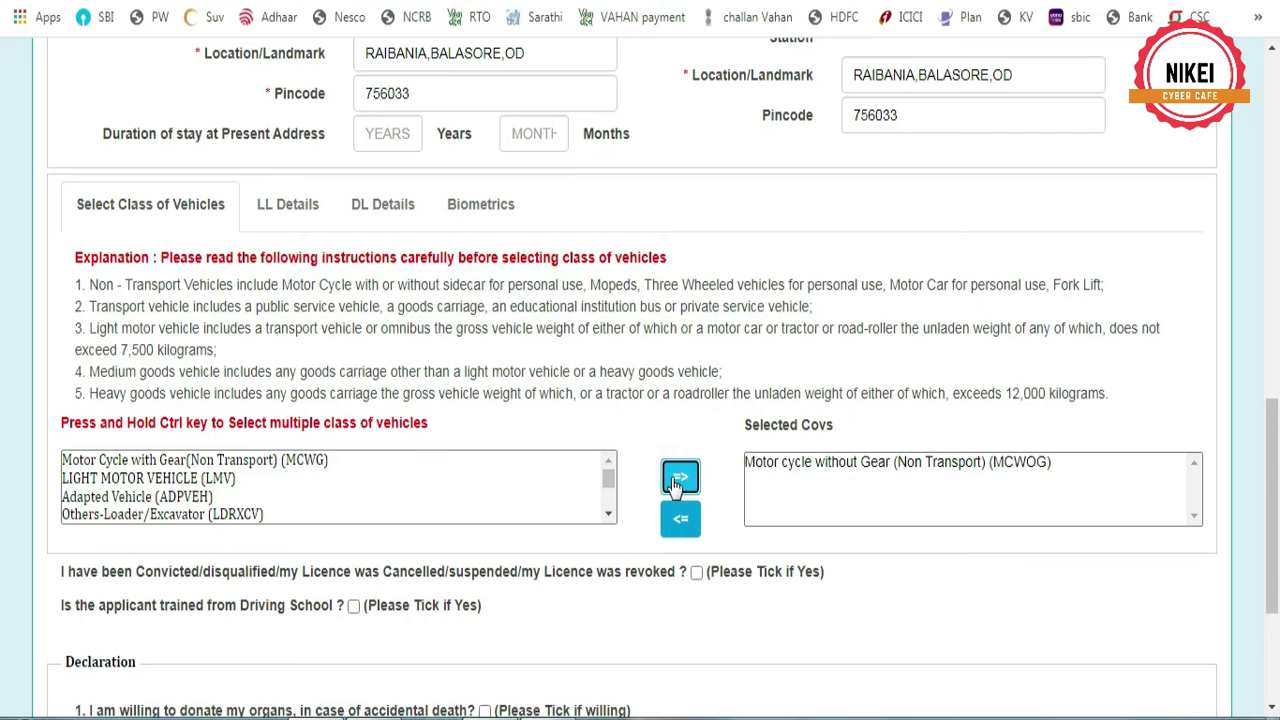
pyautogui.scroll(-1, 705, 477)
# Scroll to the Declaration section and bring up the FORM1 fitness declaration
pyautogui.scroll(-3, 705, 477)
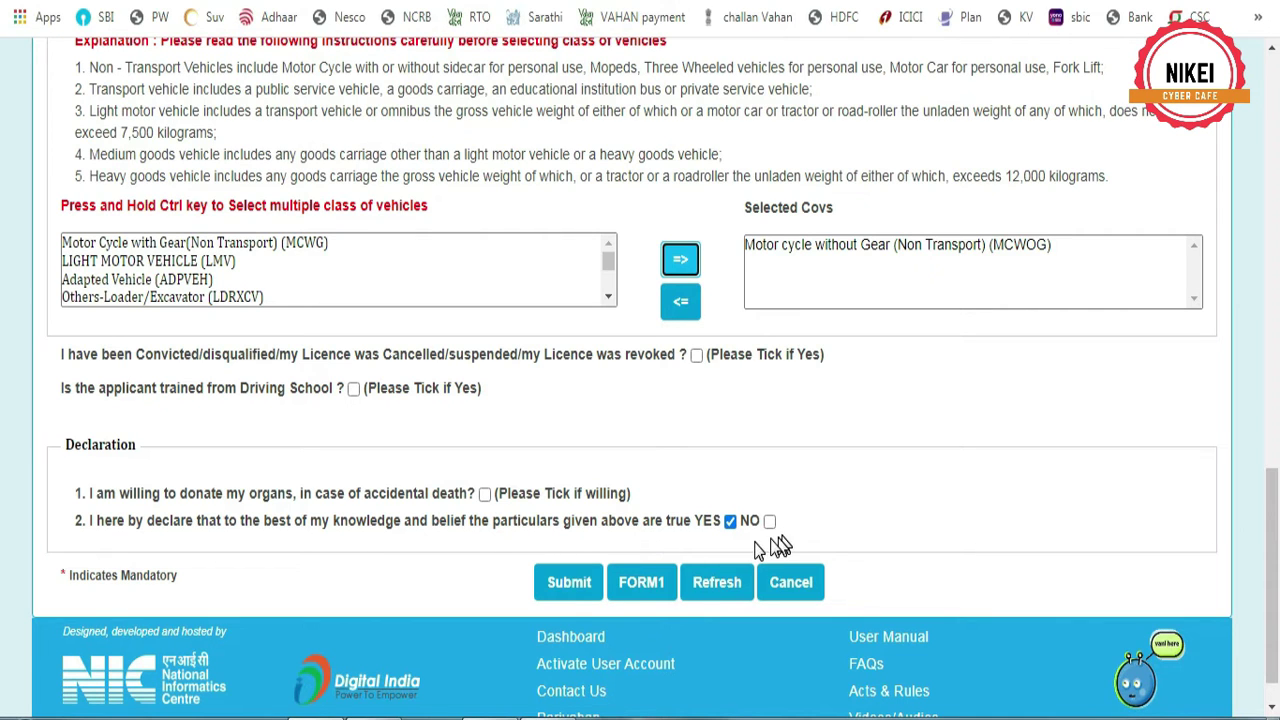
pyautogui.click(648, 590)
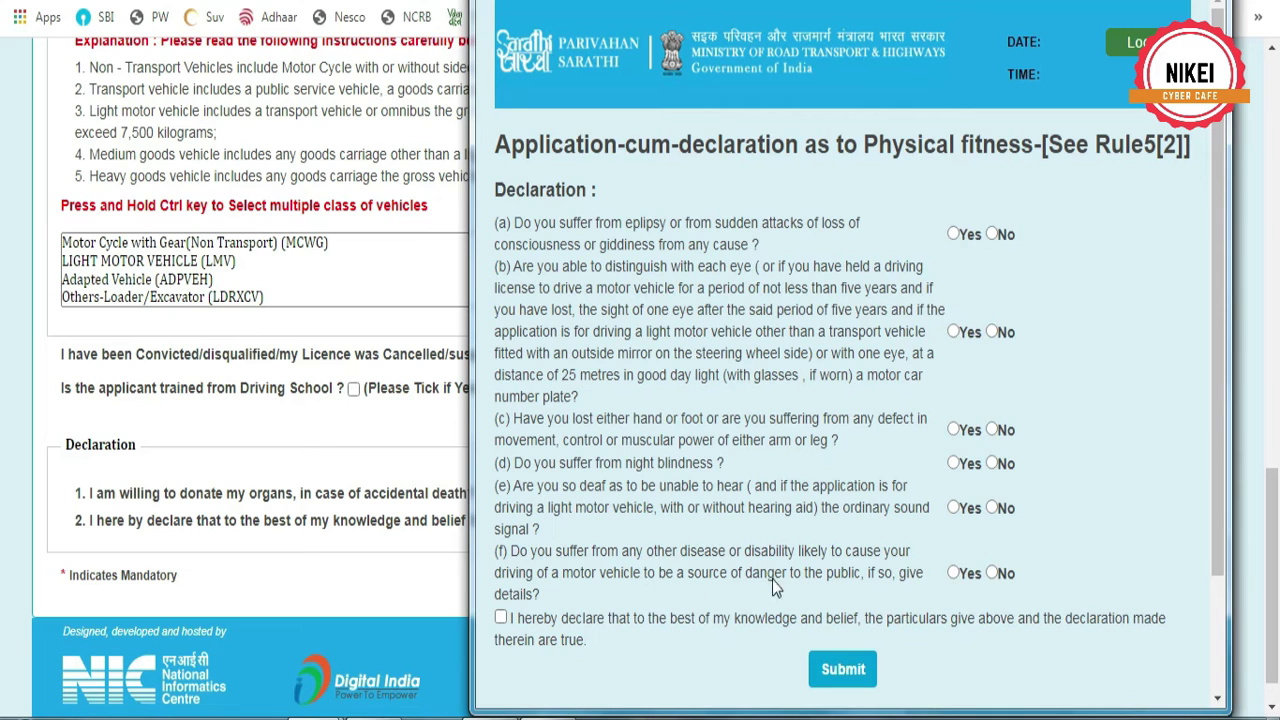
# Answer No to the Form 1 fitness questions, affirm the declaration, submit, and dismiss the success message
pyautogui.click(992, 261)
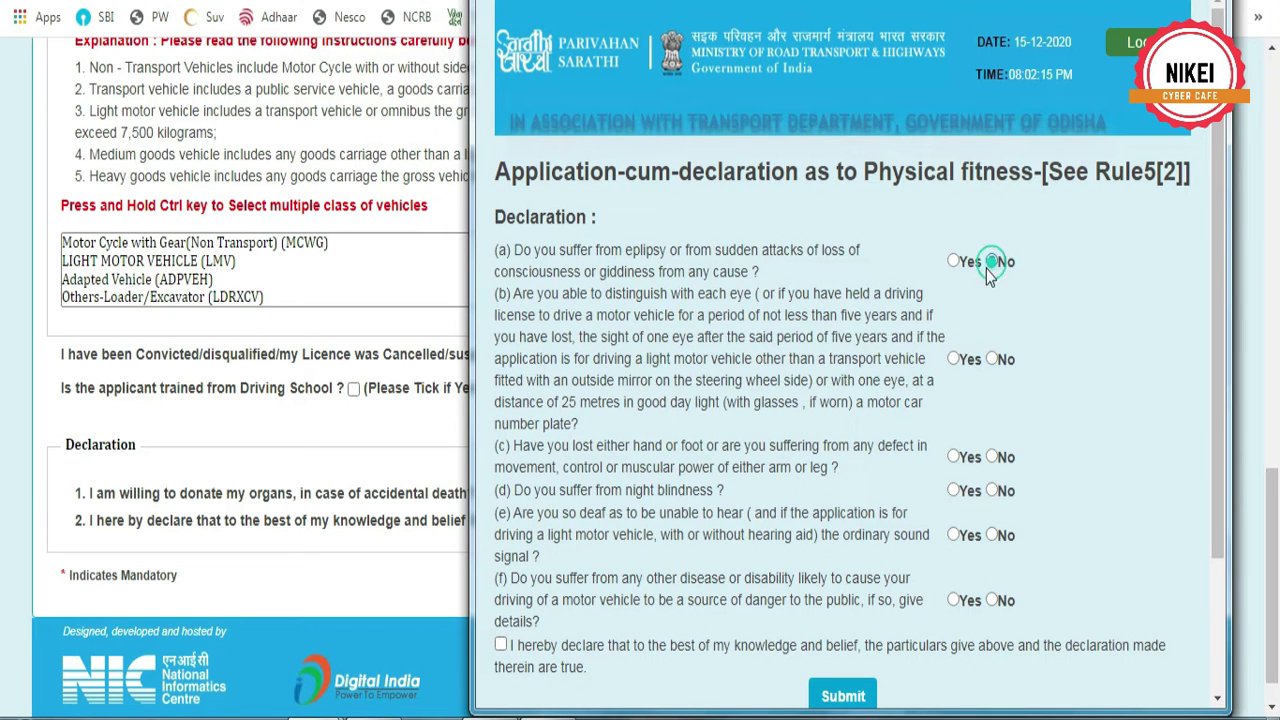
pyautogui.click(992, 457)
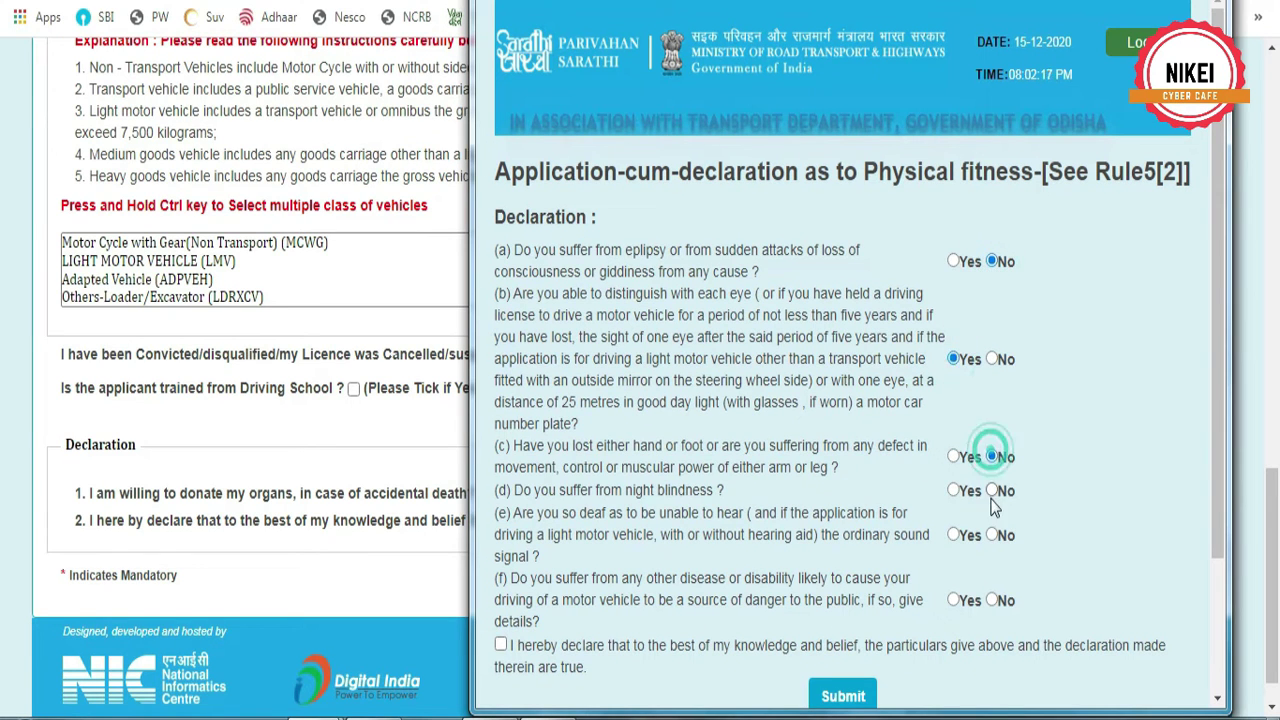
pyautogui.click(992, 490)
pyautogui.click(993, 536)
pyautogui.click(992, 600)
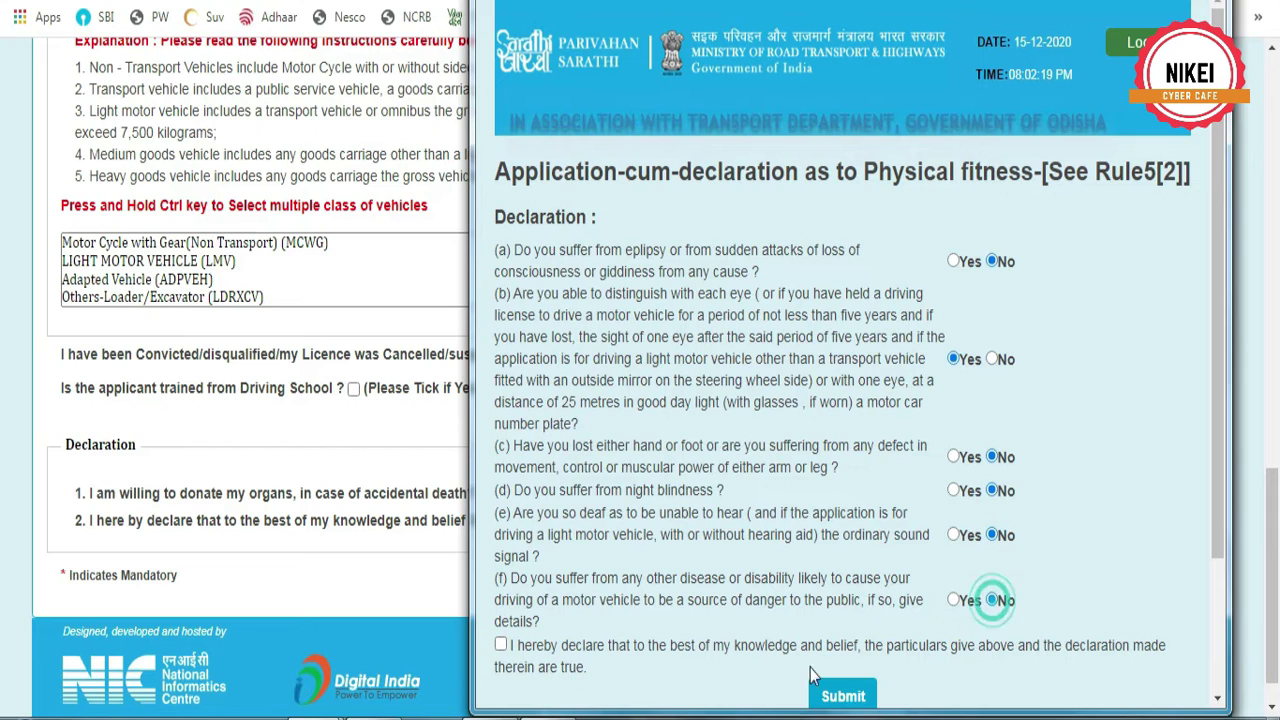
pyautogui.click(501, 646)
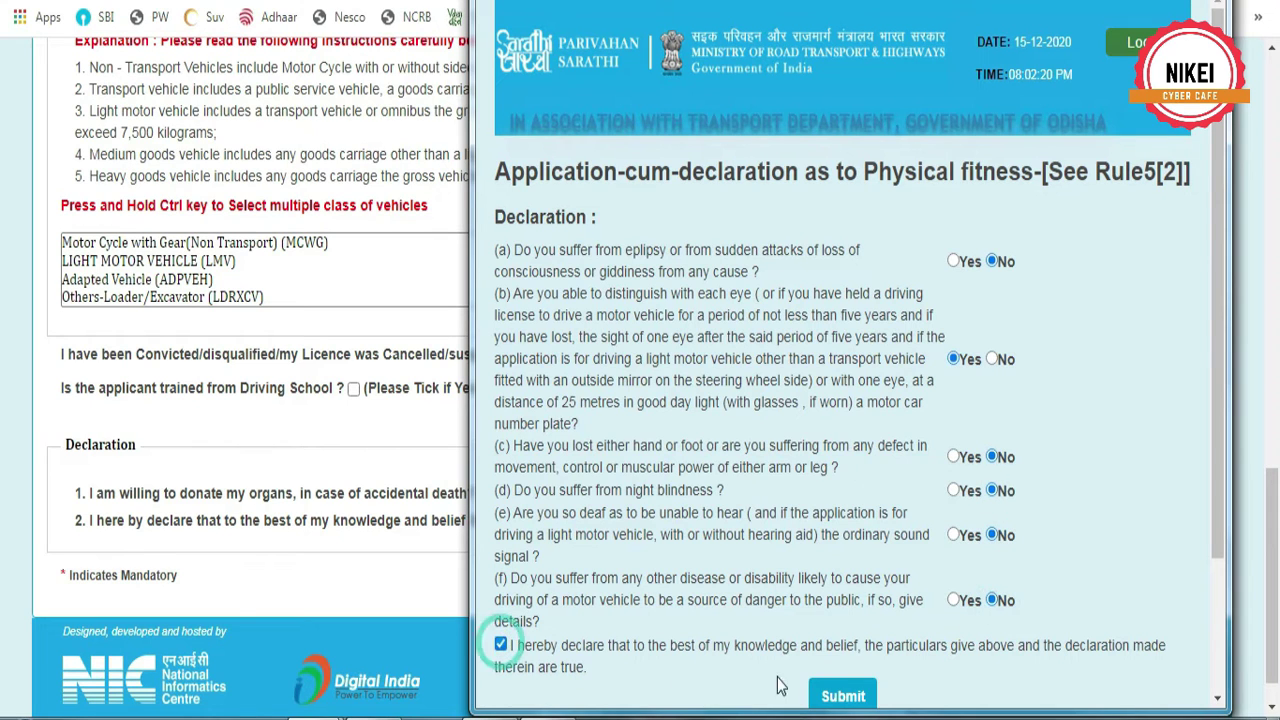
pyautogui.click(846, 698)
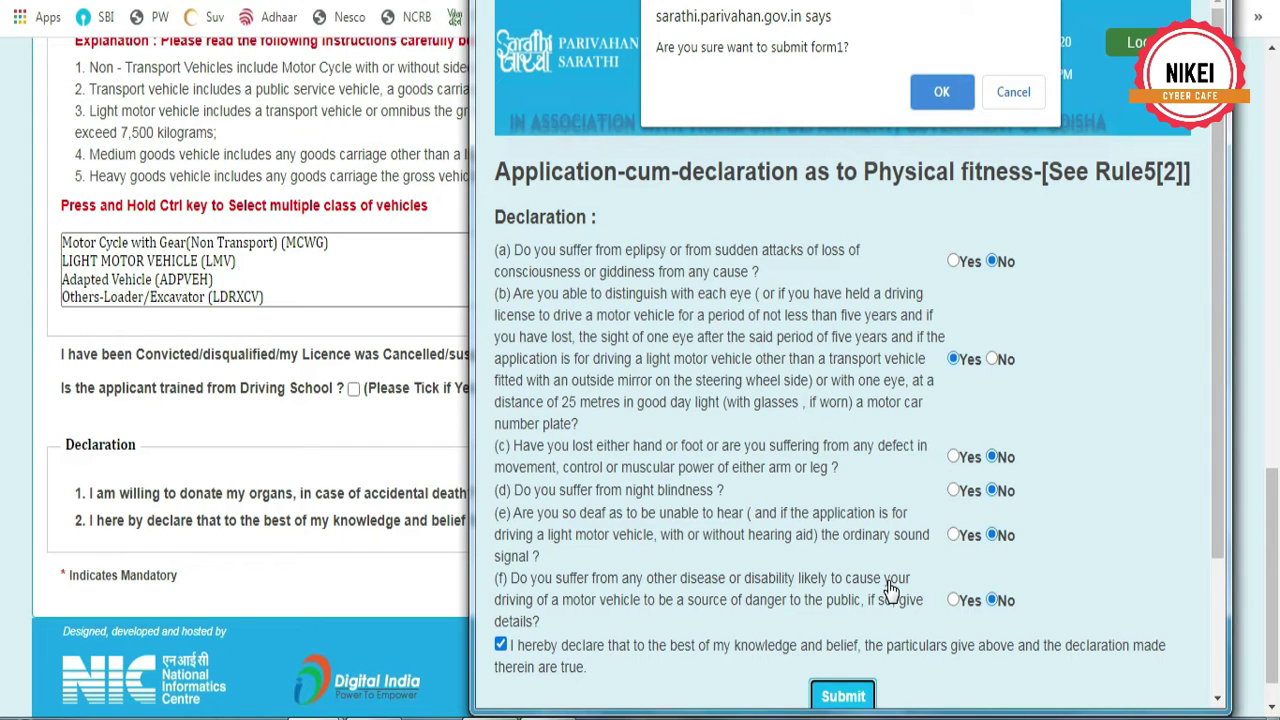
pyautogui.click(942, 92)
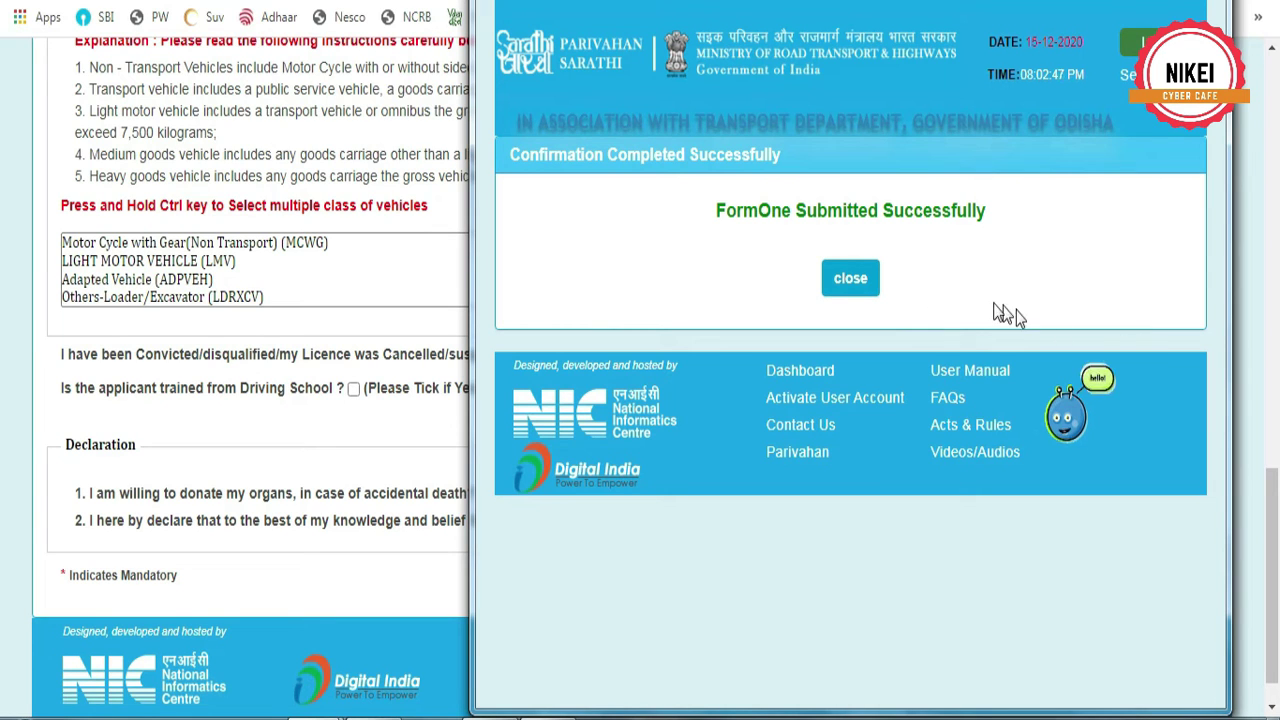
pyautogui.click(864, 283)
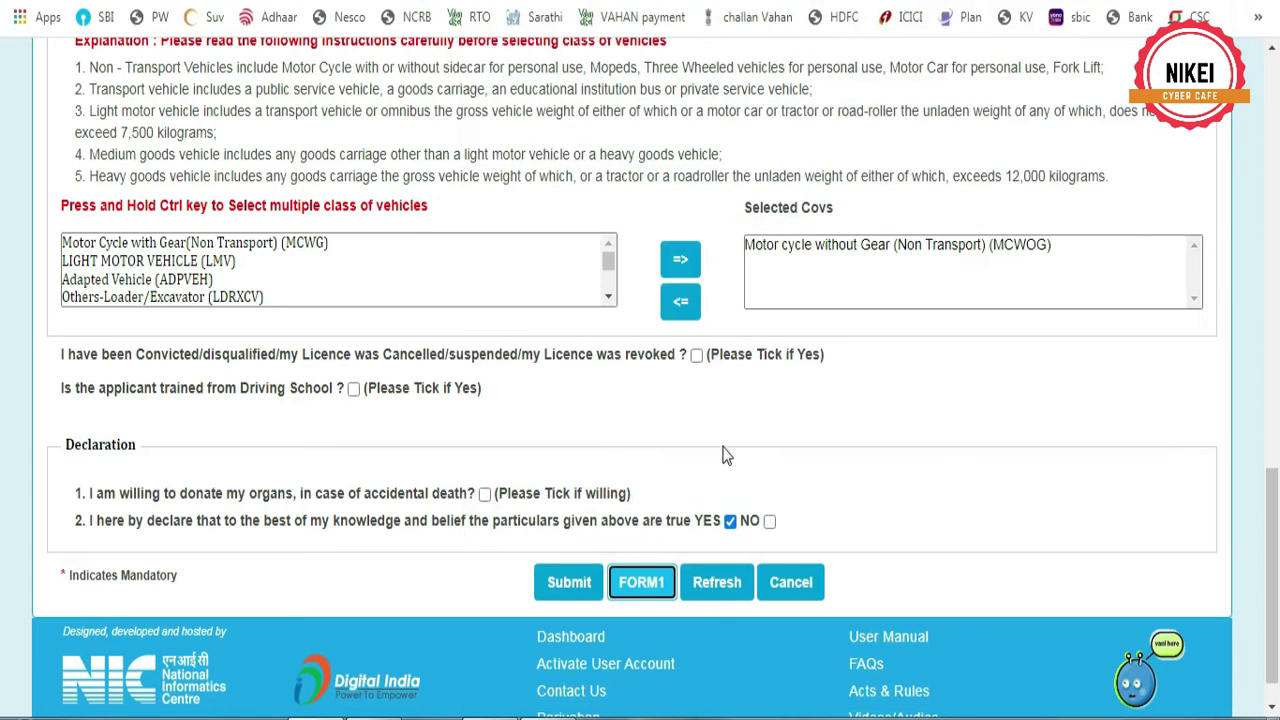
# Submit the application, decline organ donation, and confirm the acceptance and submission alerts
pyautogui.click(566, 582)
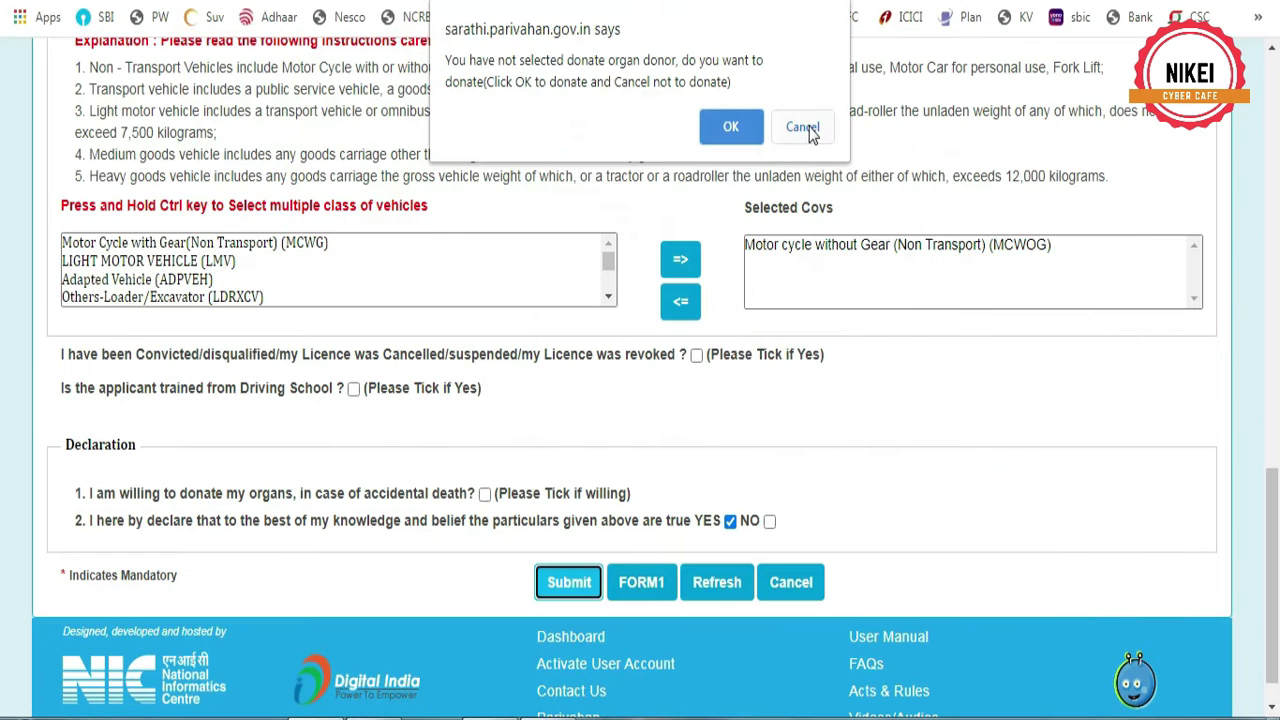
pyautogui.click(1258, 385)
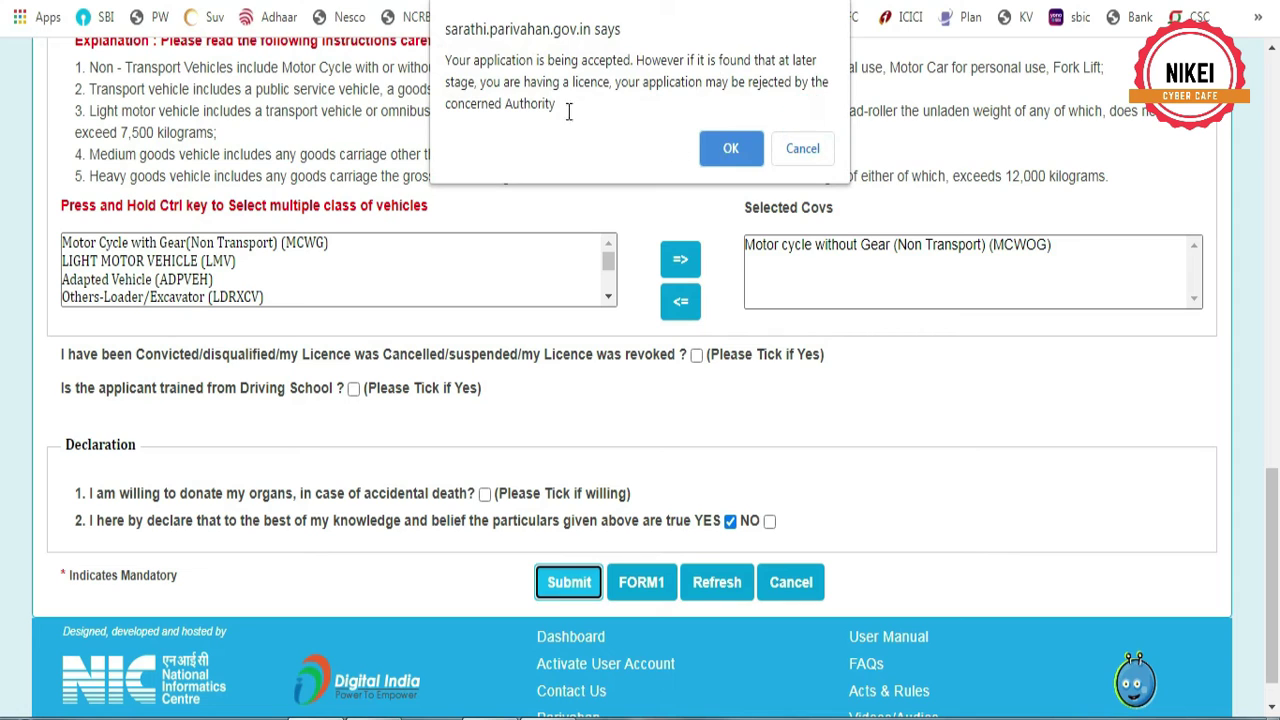
pyautogui.click(741, 152)
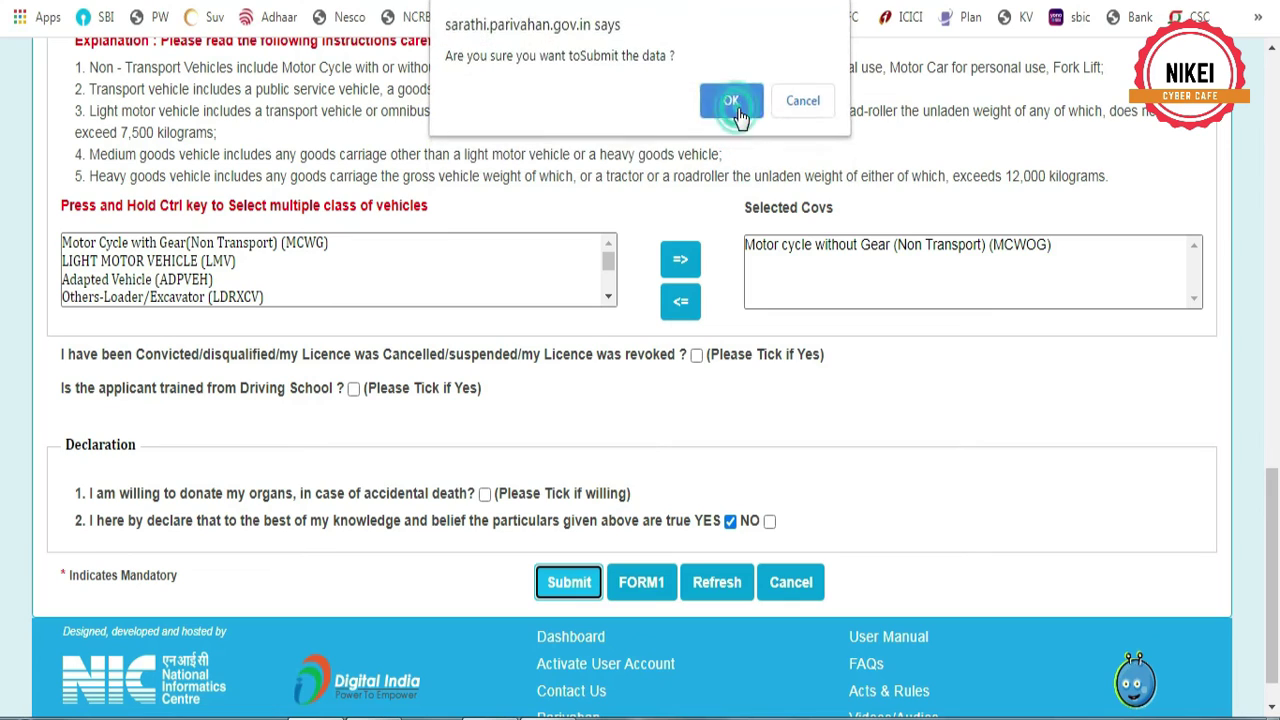
pyautogui.click(731, 108)
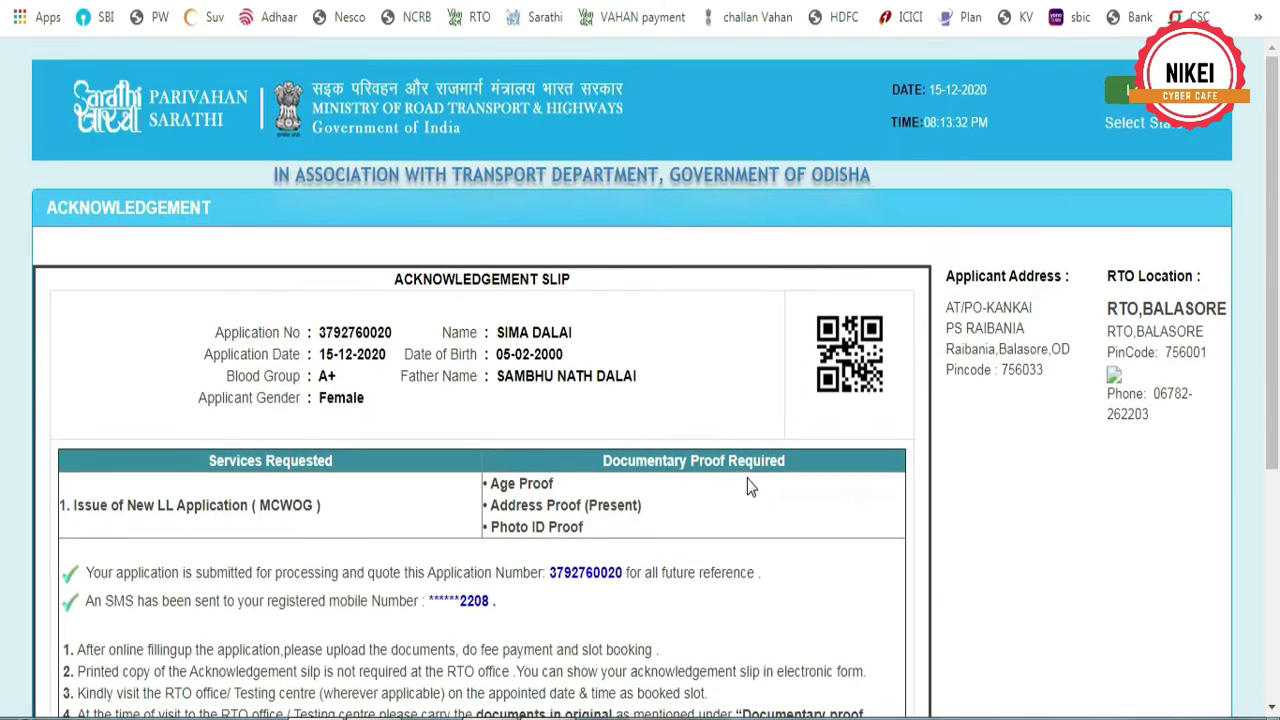
# Open the pre-filled learner's licence application form and bring up its print dialog
pyautogui.scroll(-2, 751, 486)
pyautogui.scroll(-1, 751, 486)
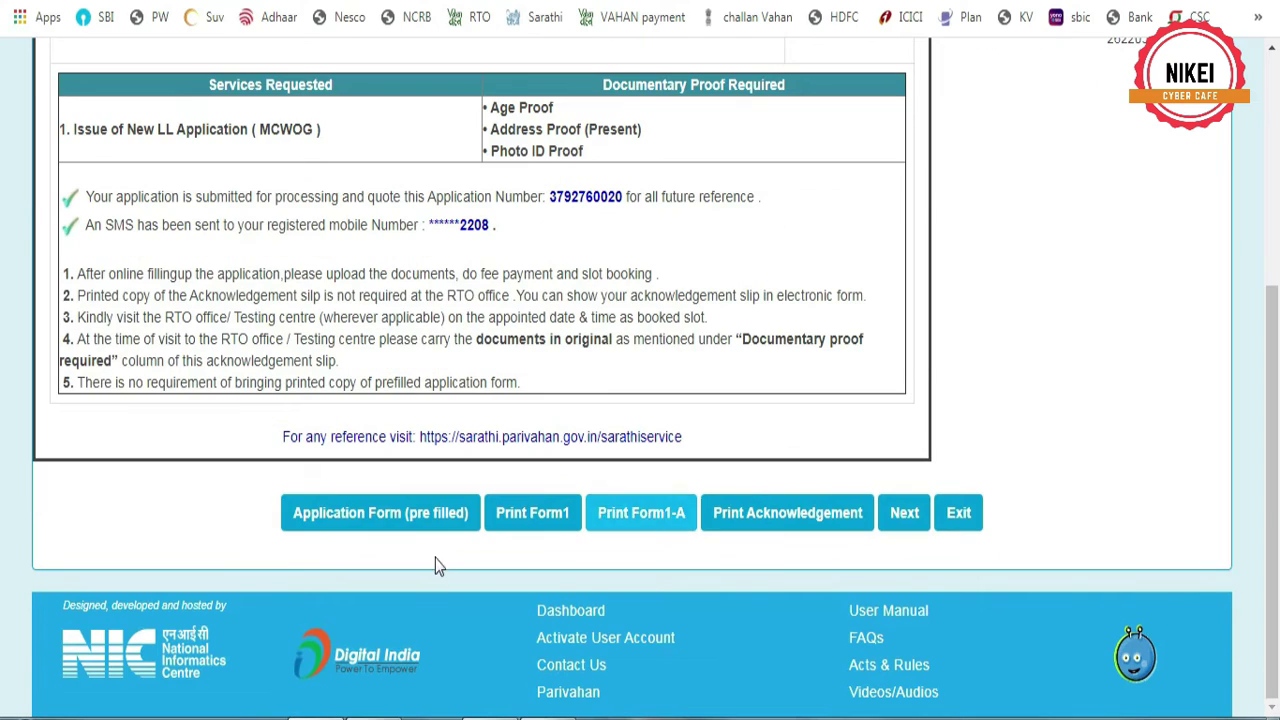
pyautogui.click(407, 516)
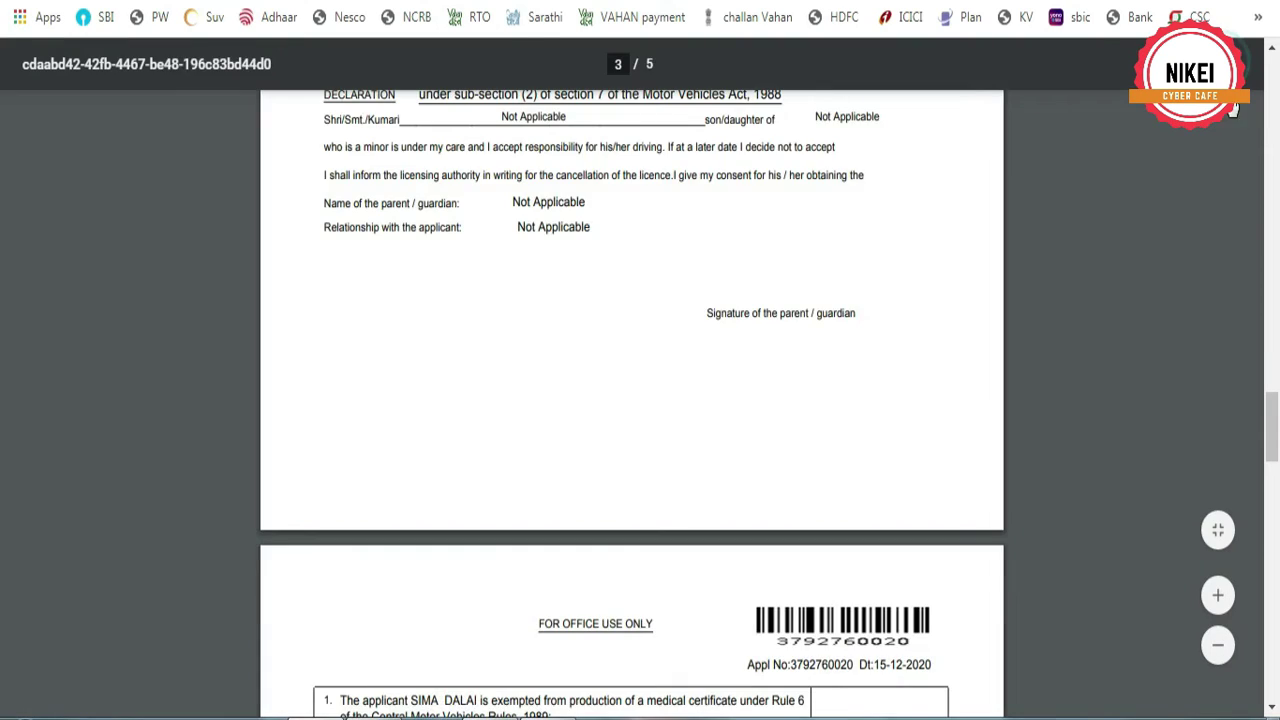
pyautogui.click(1232, 70)
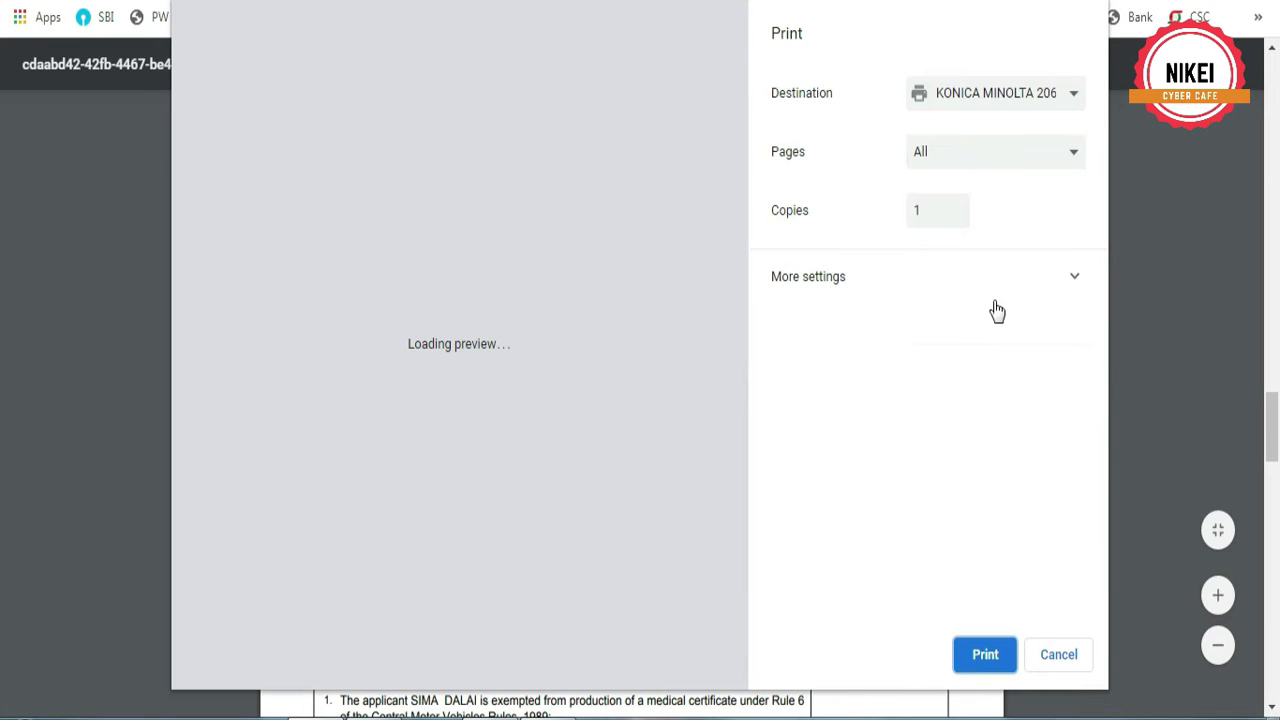
# Print the prefilled application form double-sided and return to the acknowledgement page
pyautogui.click(892, 273)
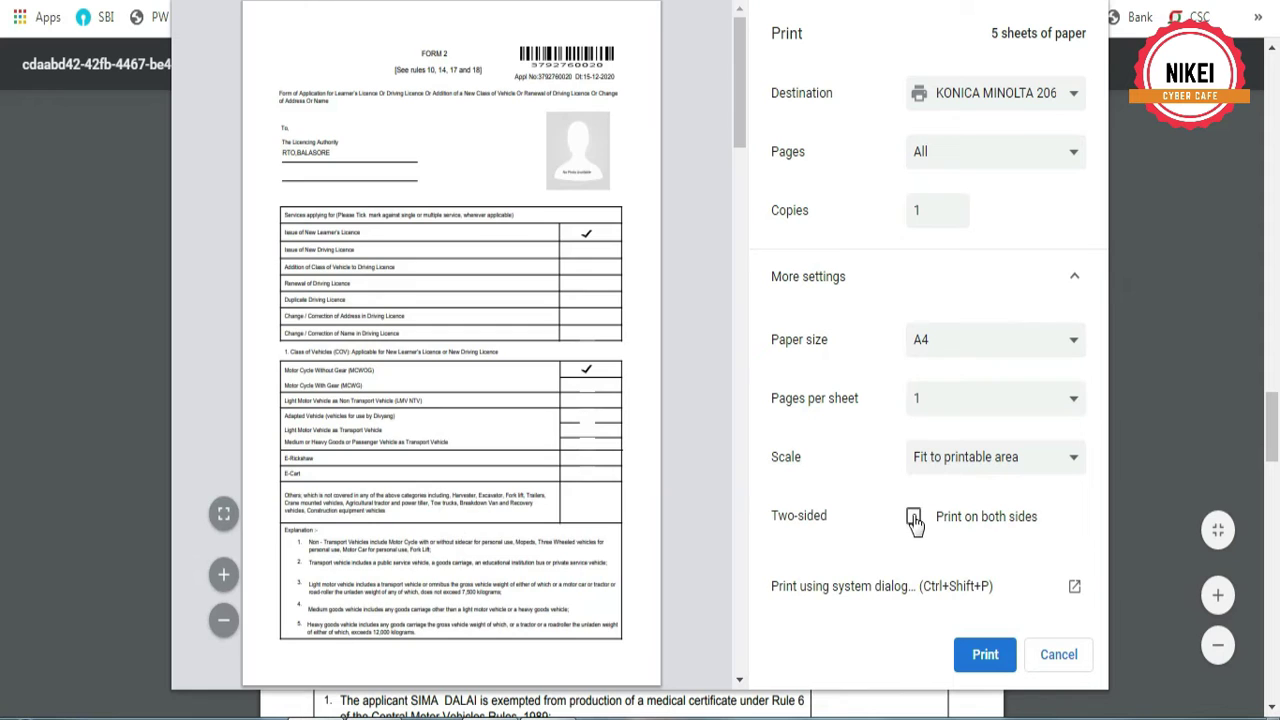
pyautogui.click(913, 516)
pyautogui.click(983, 652)
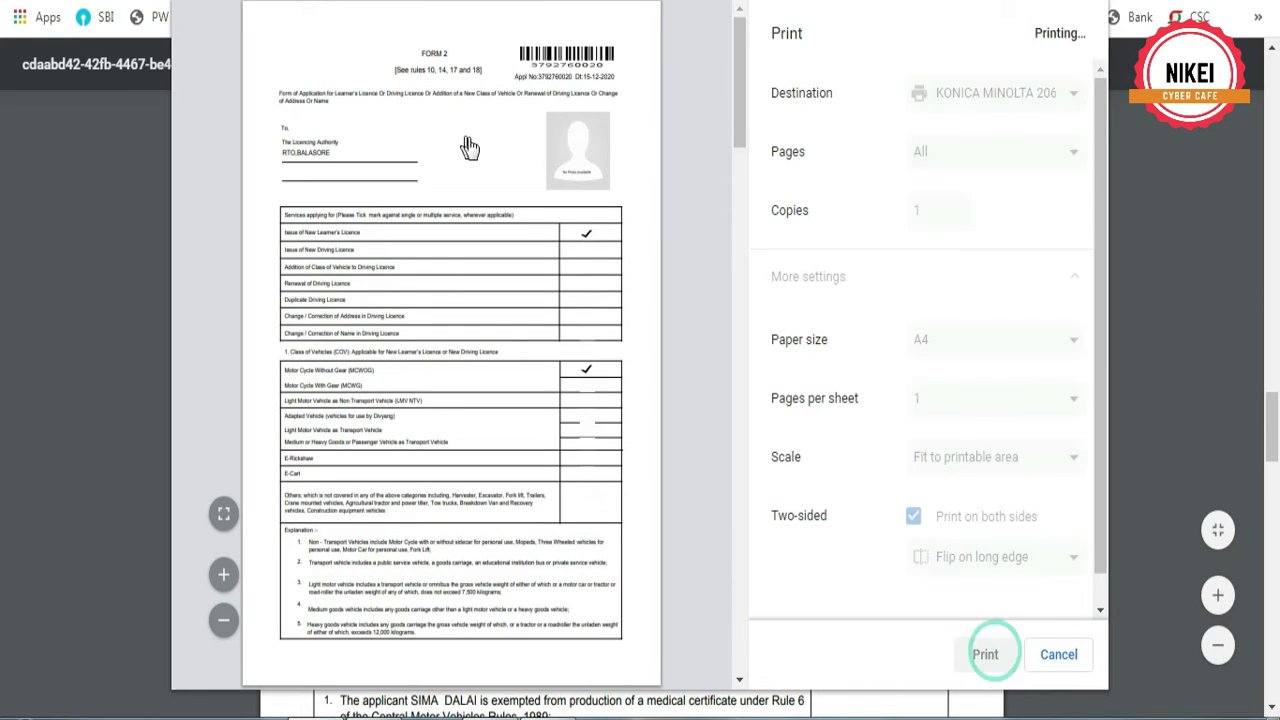
pyautogui.hotkey('ctrl', 'w')
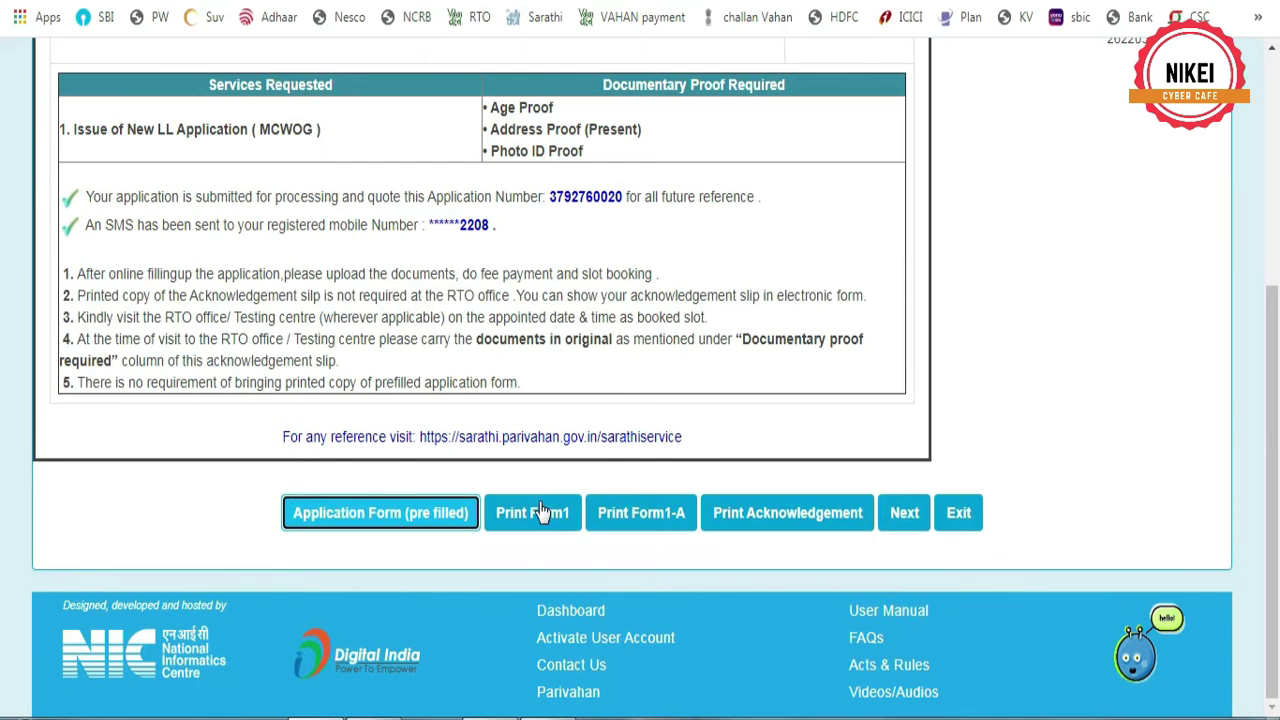
# Print Form 1 and return to the acknowledgement page
pyautogui.click(532, 512)
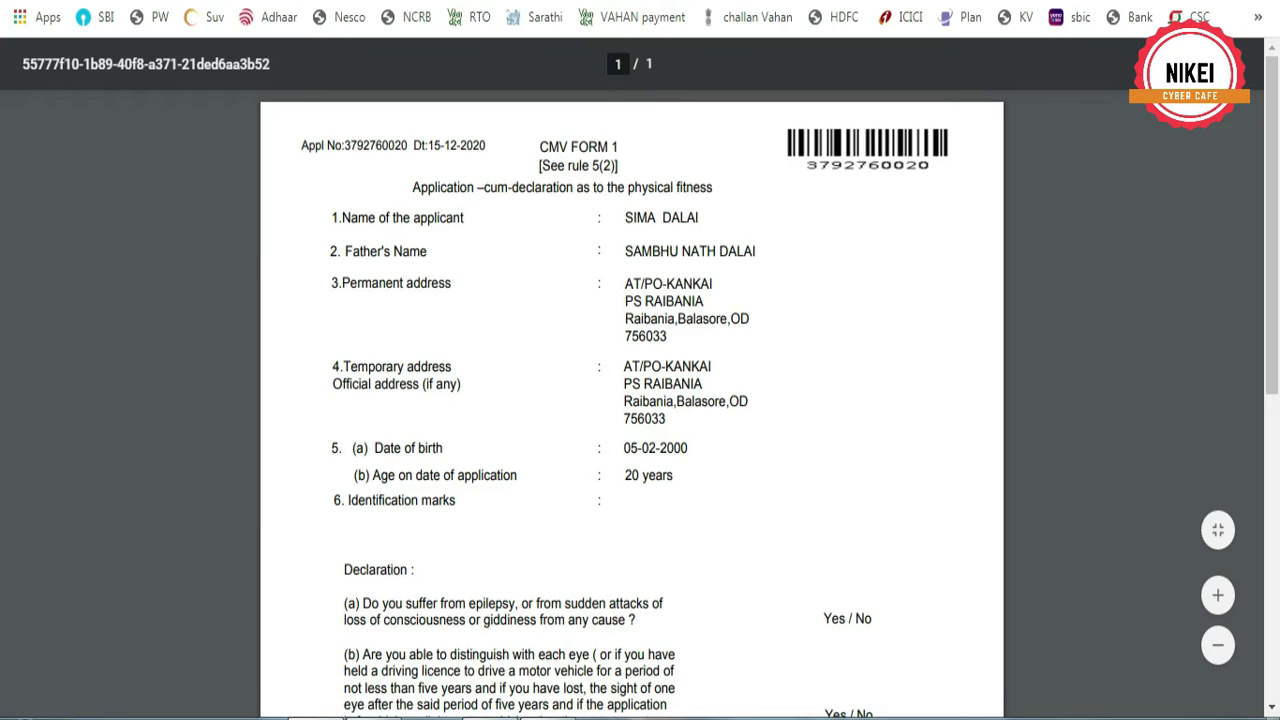
pyautogui.click(1224, 64)
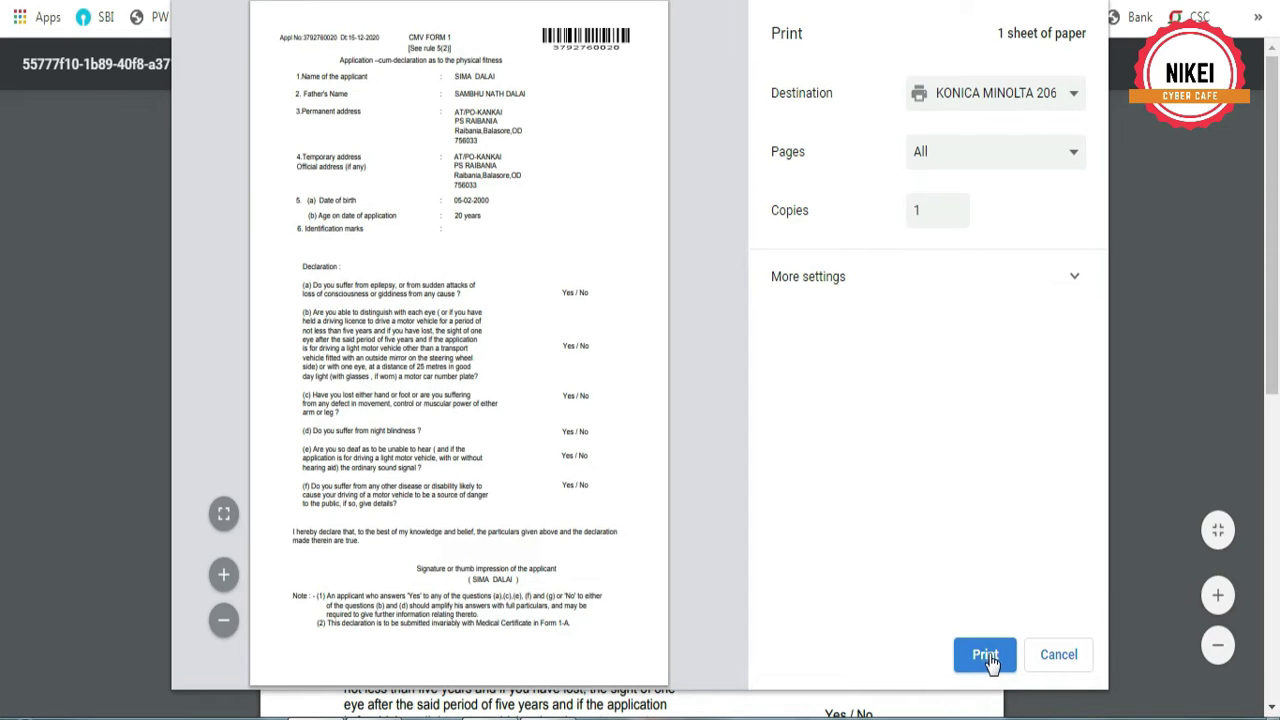
pyautogui.click(985, 655)
pyautogui.hotkey('ctrl', 'w')
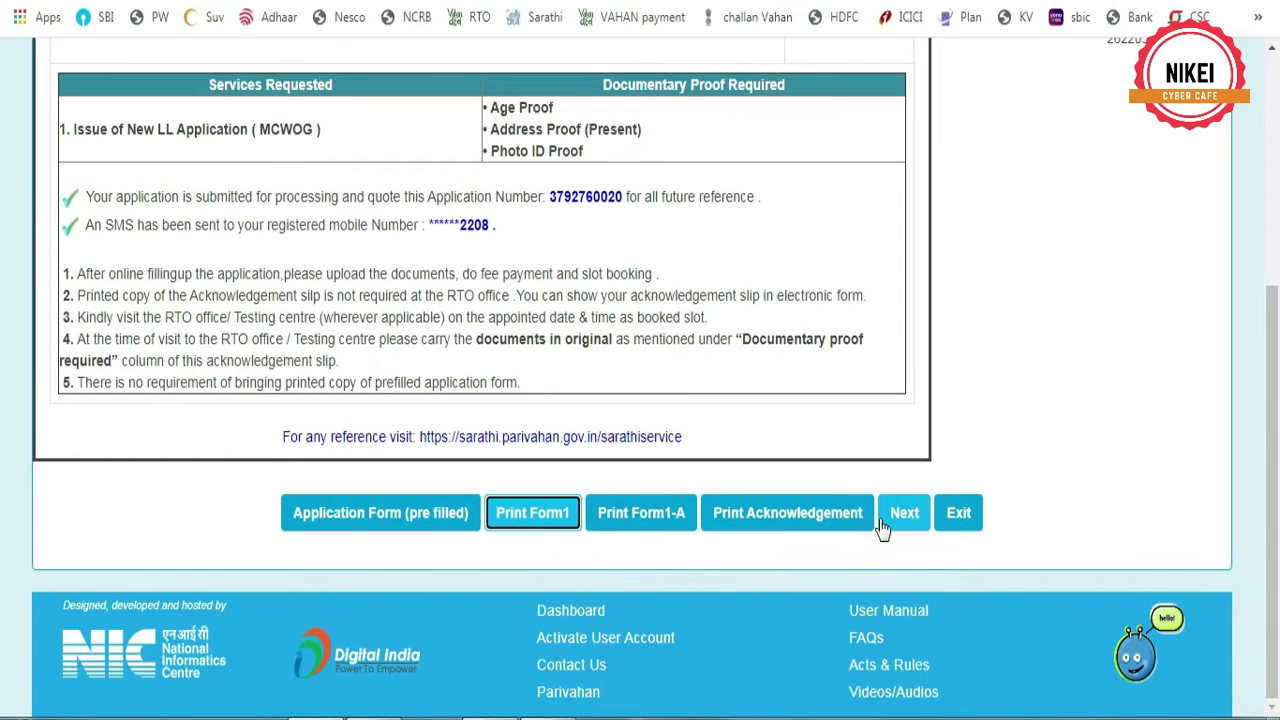
# Print the Form 1-A medical certificate and return to the acknowledgement page
pyautogui.click(645, 520)
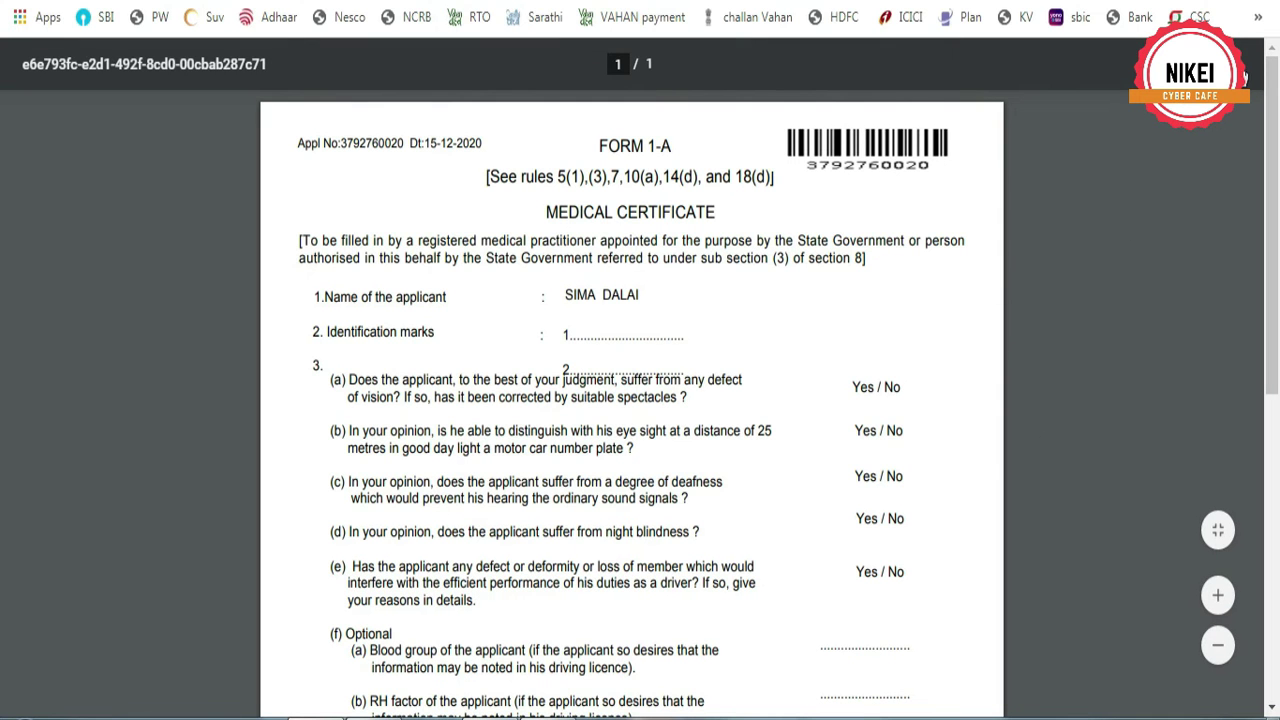
pyautogui.click(1240, 63)
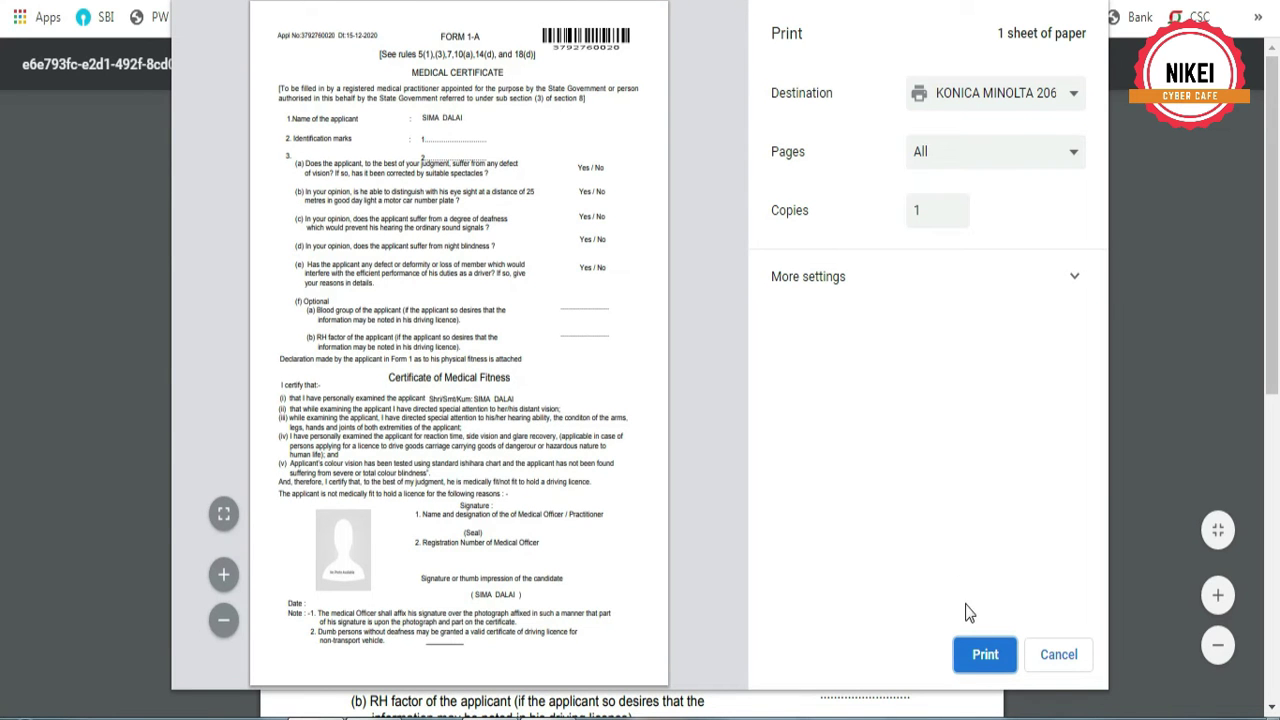
pyautogui.click(984, 655)
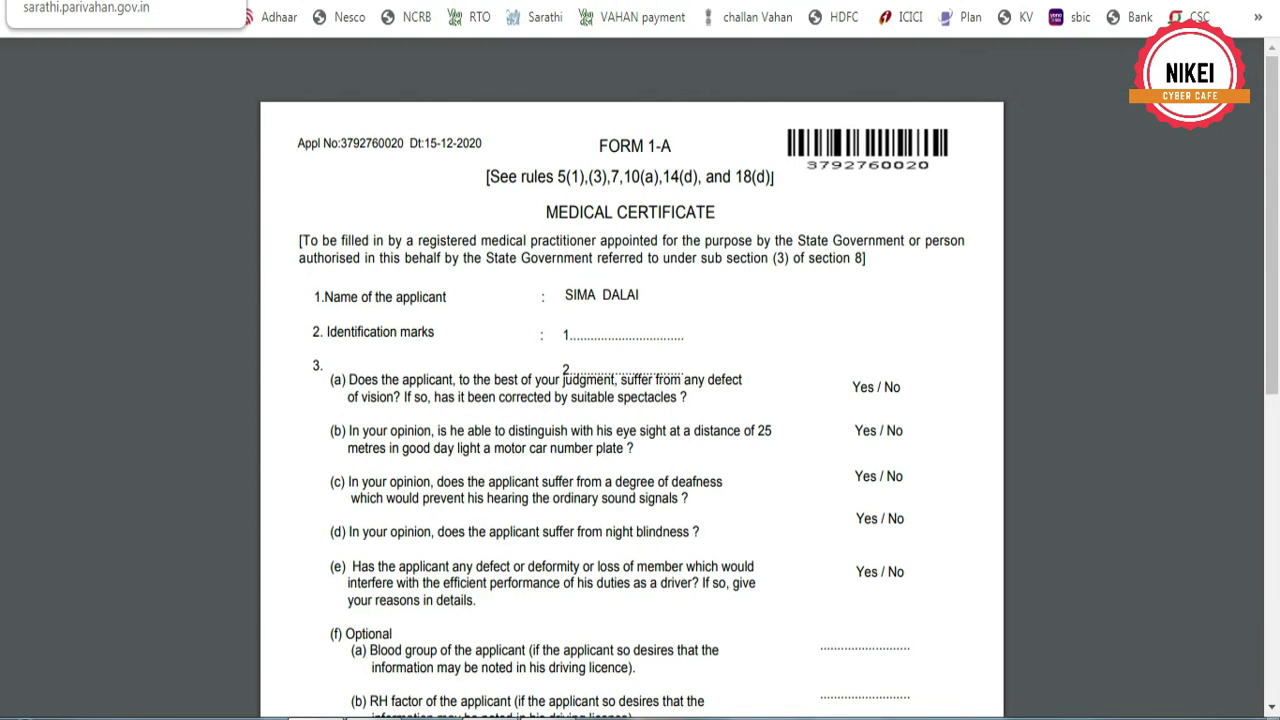
pyautogui.hotkey('ctrl', 'w')
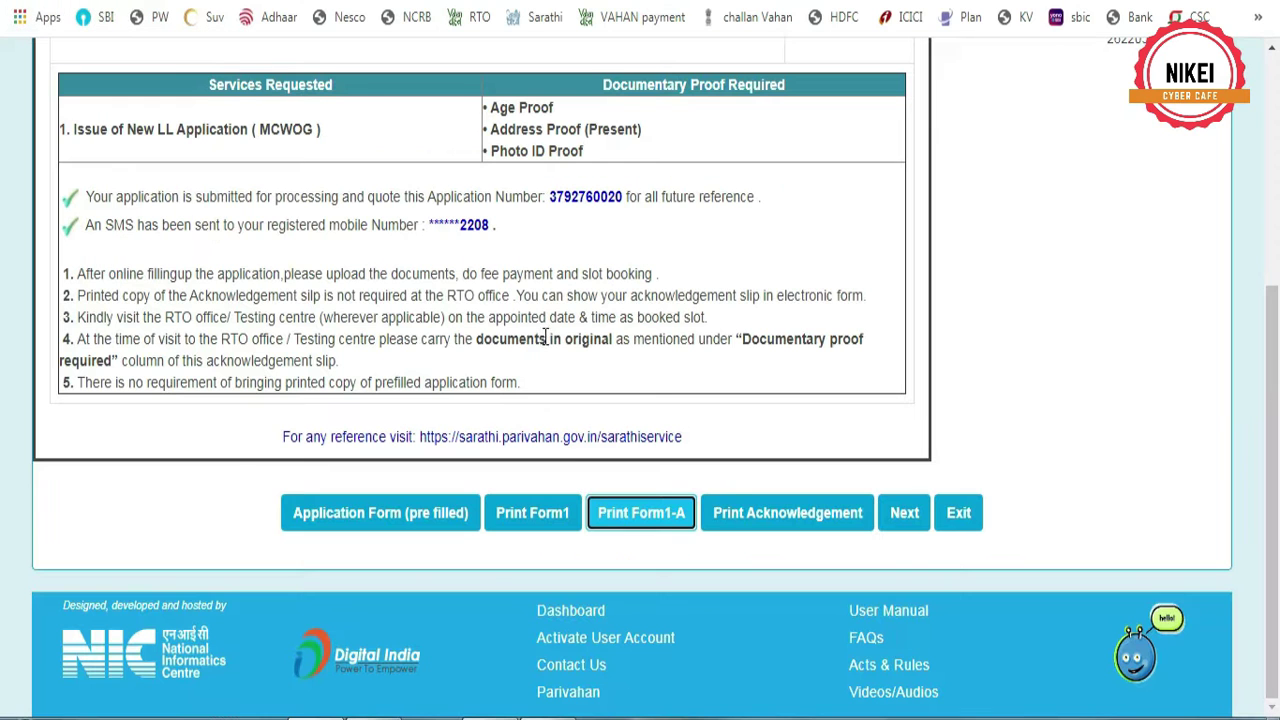
# Proceed to Upload Documents, submit application number and DOB, and open the required-documents list
pyautogui.click(905, 516)
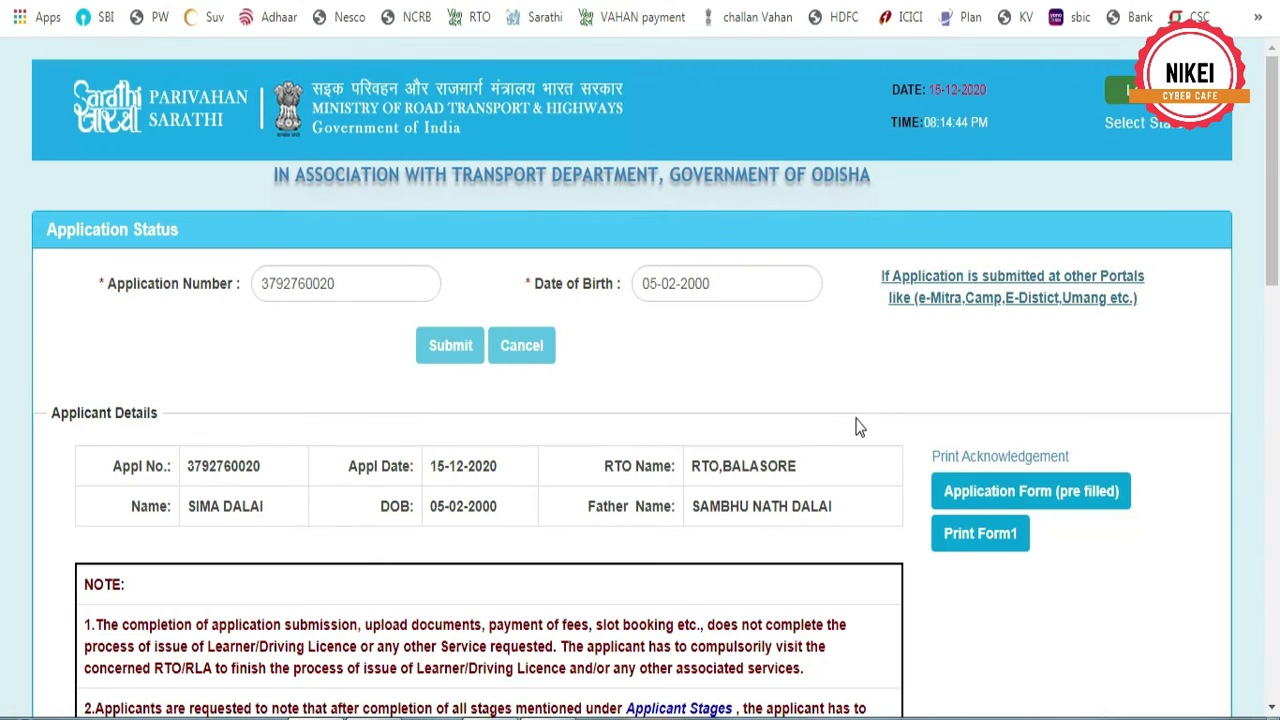
pyautogui.scroll(-4, 843, 400)
pyautogui.scroll(-2, 843, 400)
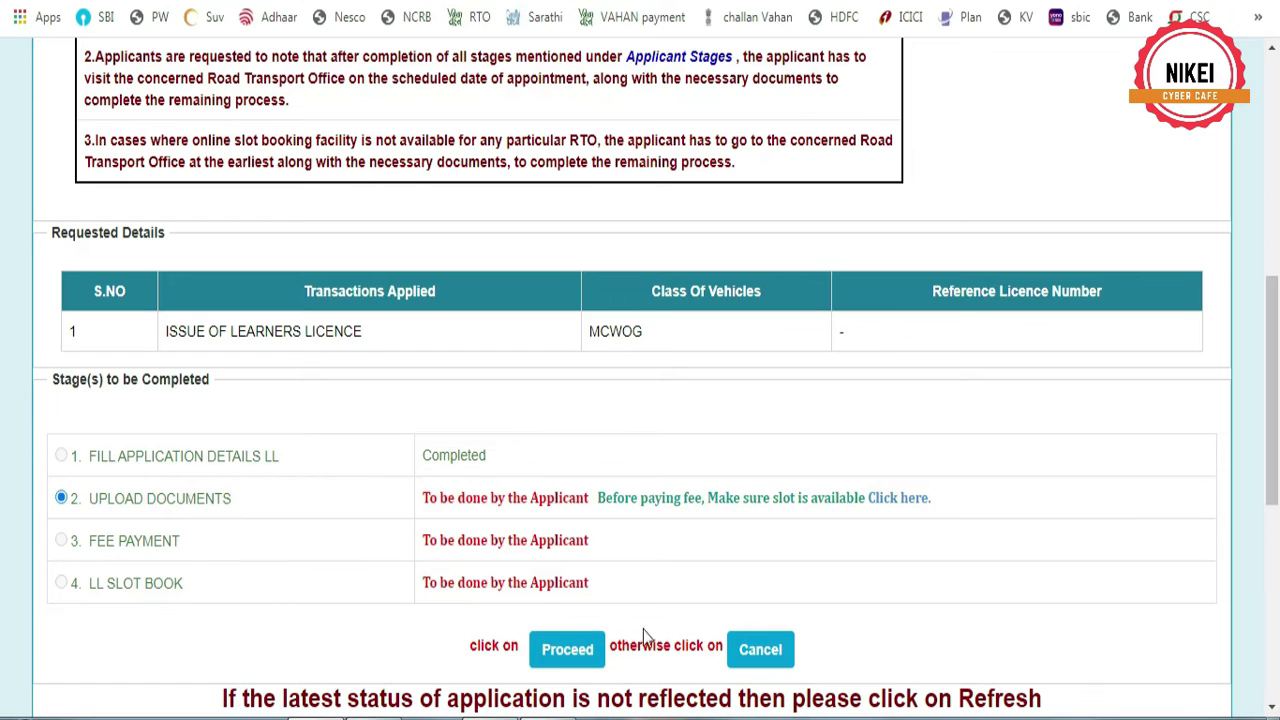
pyautogui.click(565, 650)
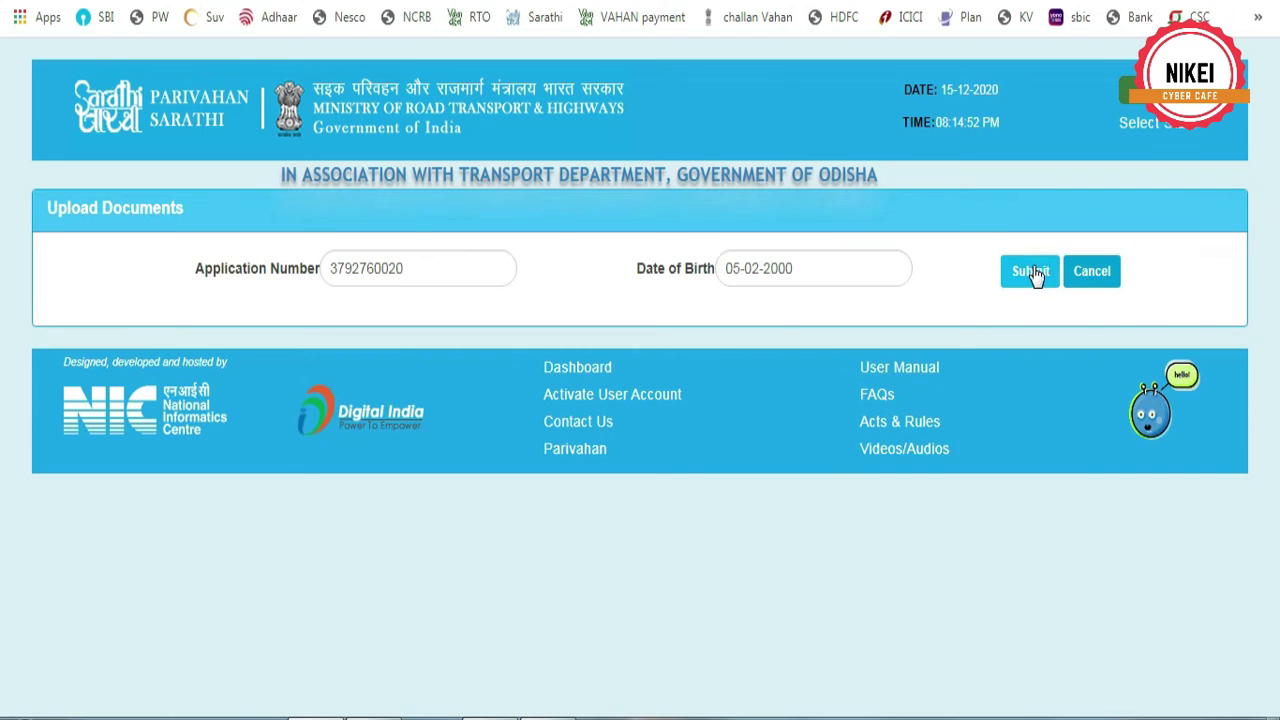
pyautogui.click(1033, 273)
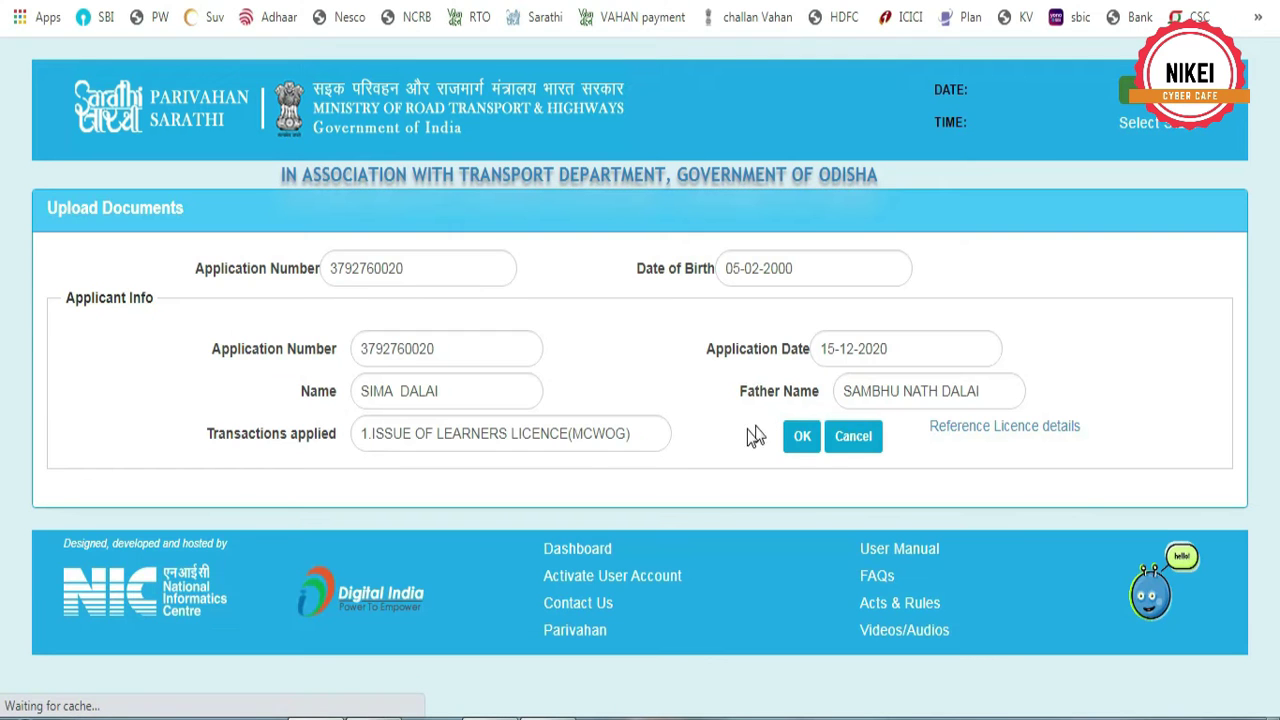
pyautogui.click(801, 437)
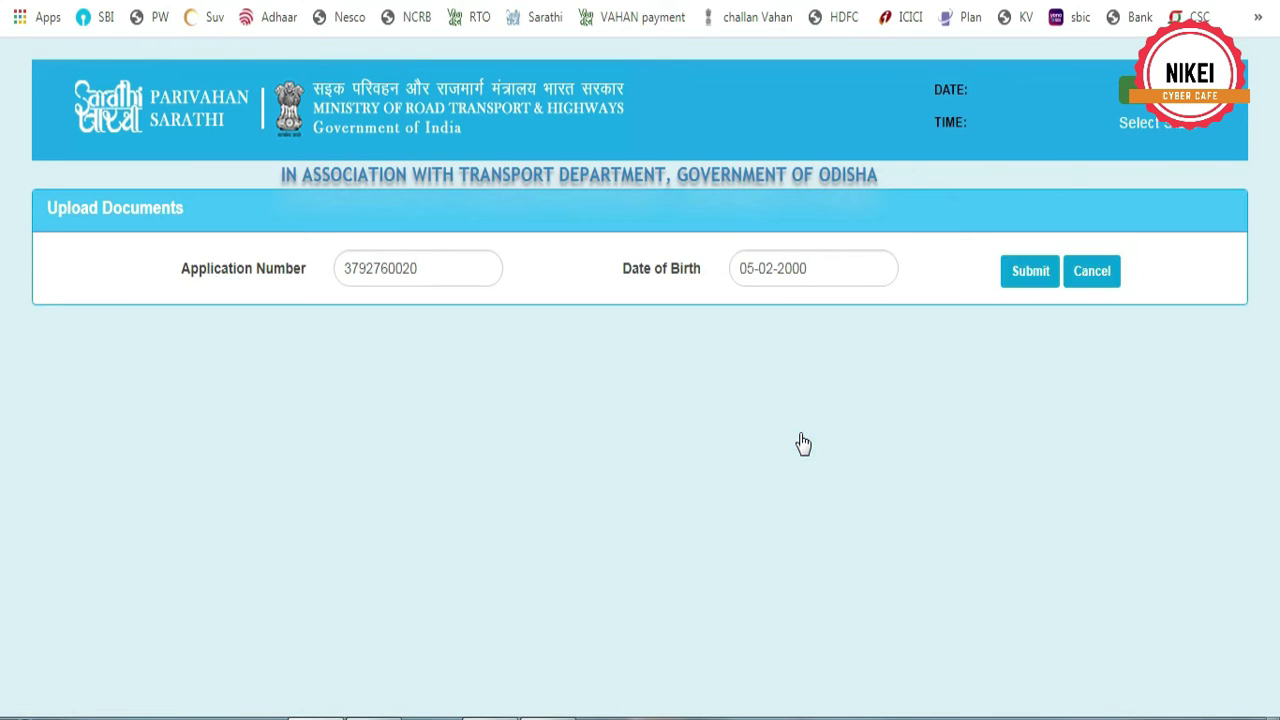
pyautogui.scroll(-4, 591, 480)
pyautogui.click(120, 264)
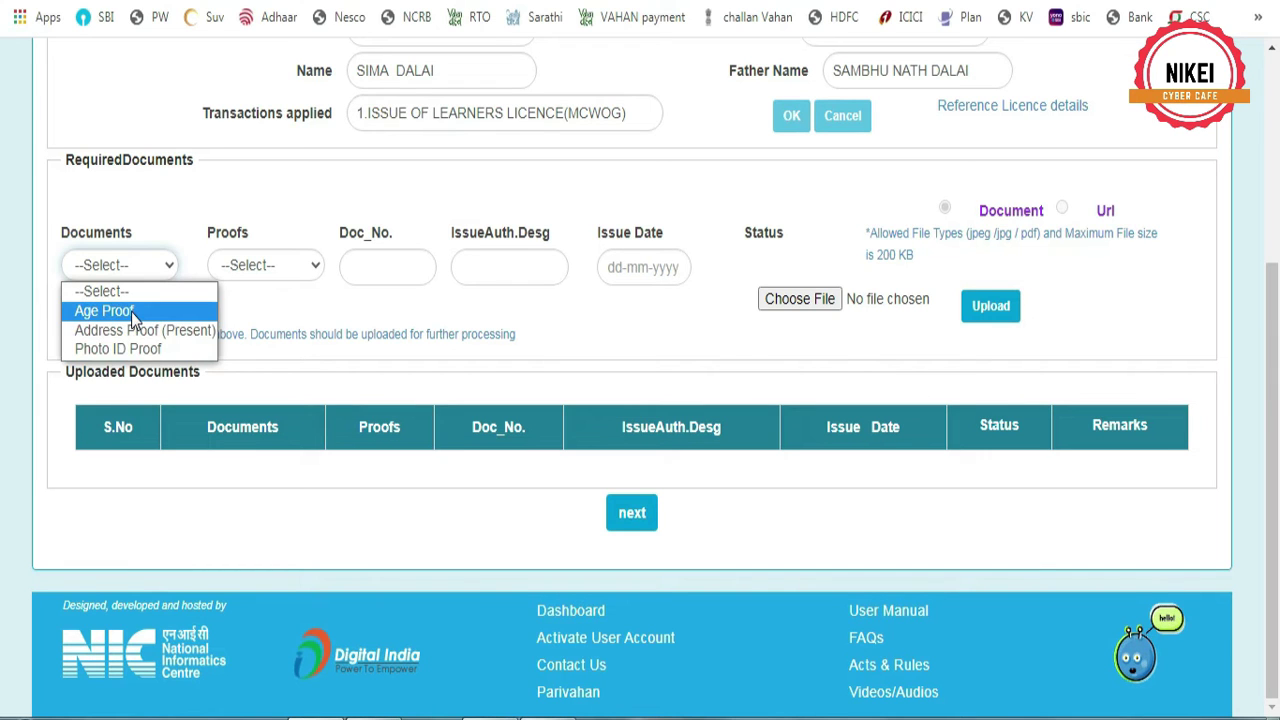
# Select Photo ID Proof as the required document
pyautogui.click(256, 266)
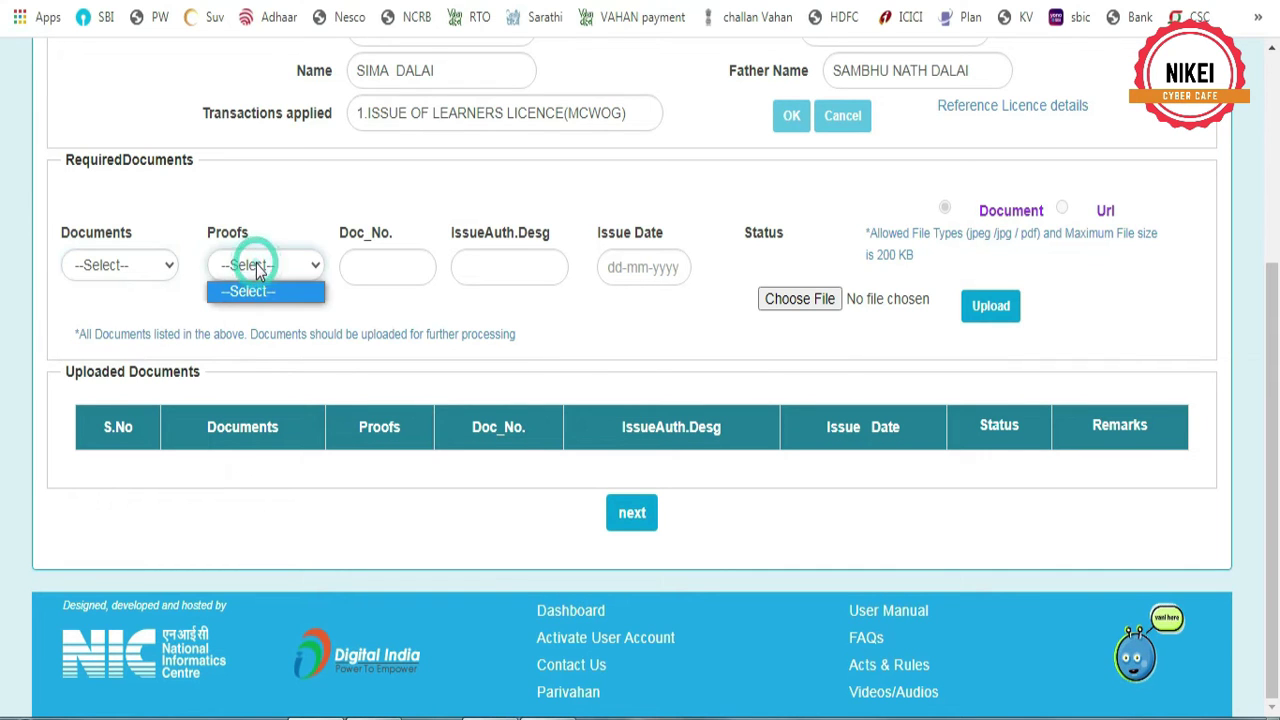
pyautogui.click(254, 265)
pyautogui.click(254, 265)
pyautogui.click(125, 268)
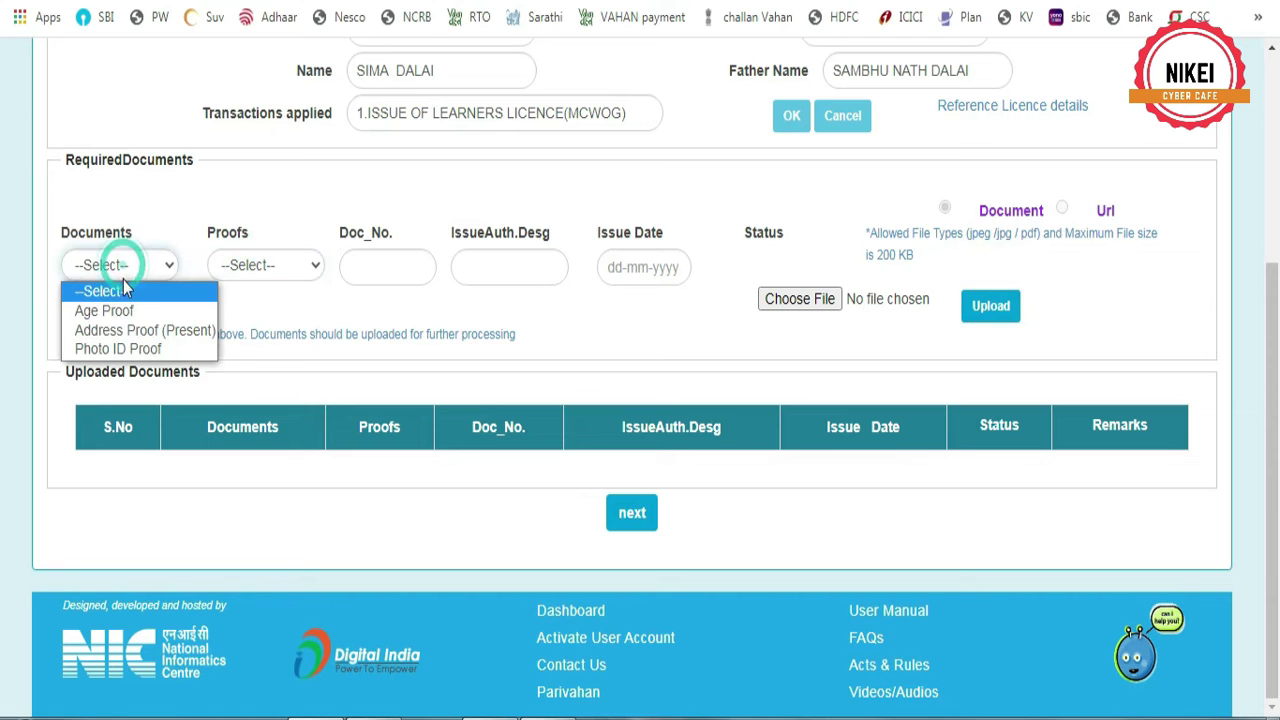
pyautogui.click(123, 305)
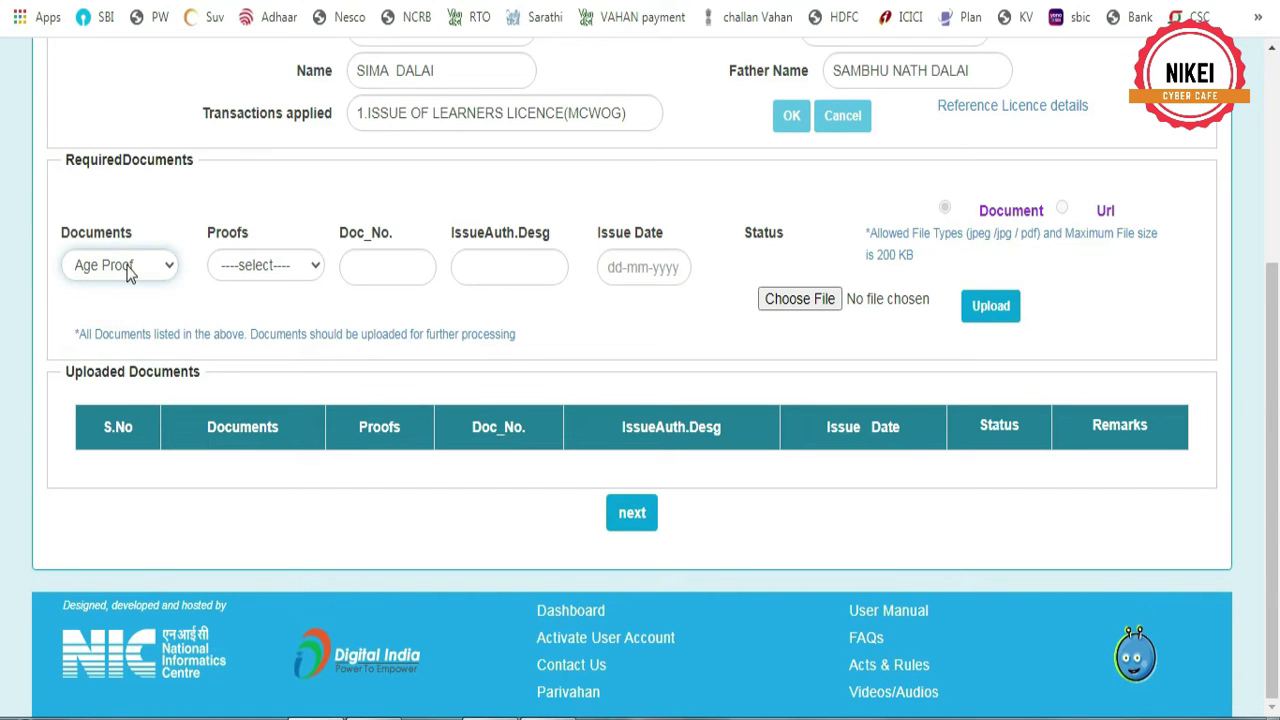
pyautogui.click(125, 266)
pyautogui.click(112, 340)
# Choose Aadhar Card With DOB as the proof and apply it to all documents
pyautogui.click(267, 266)
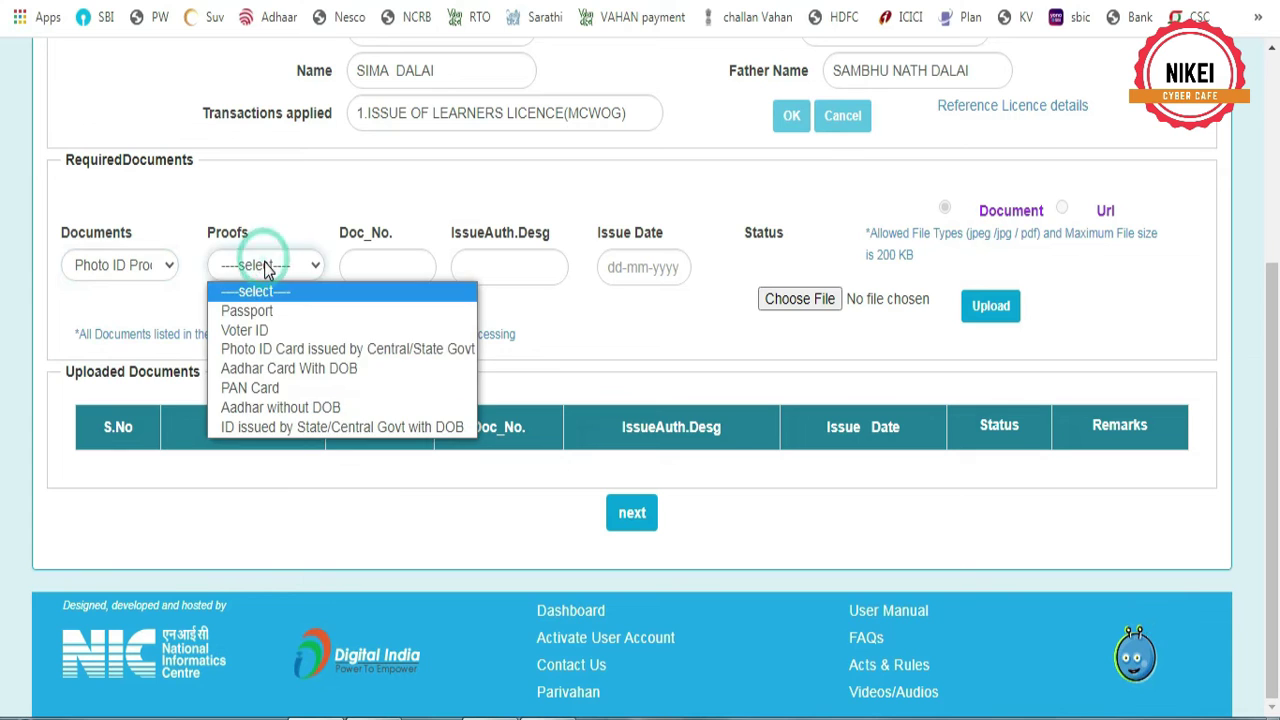
pyautogui.click(295, 370)
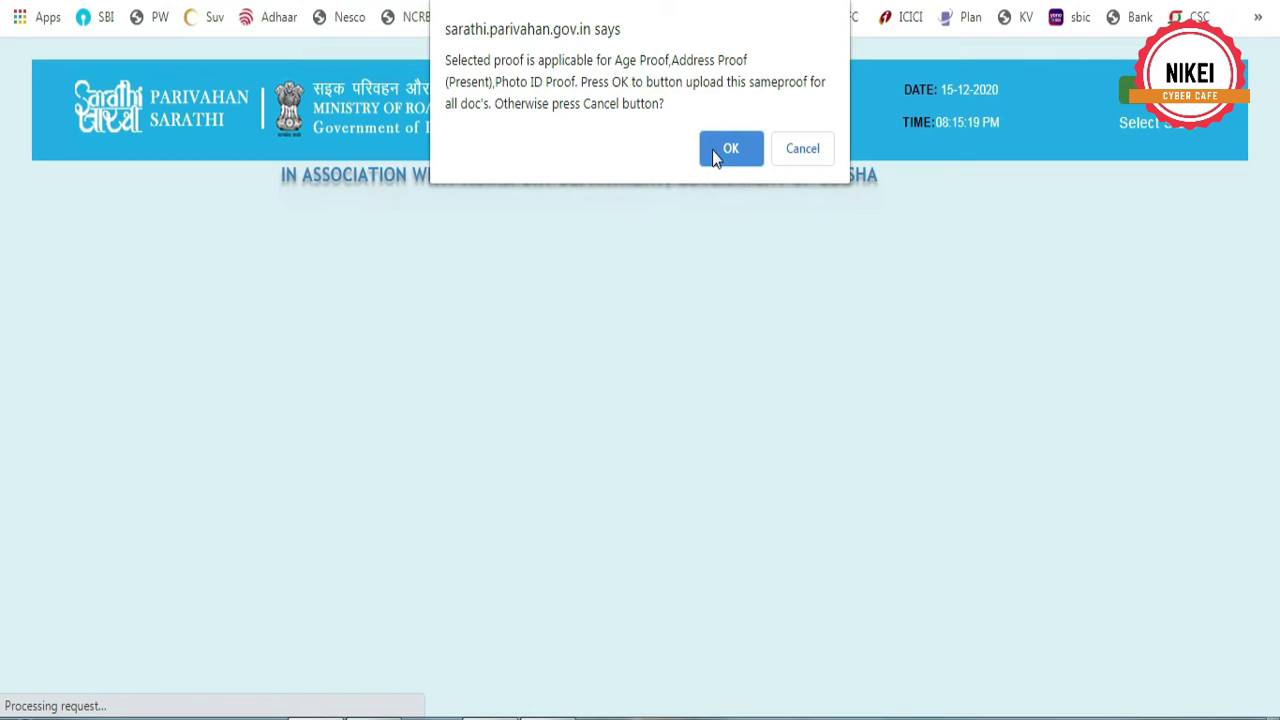
pyautogui.click(720, 151)
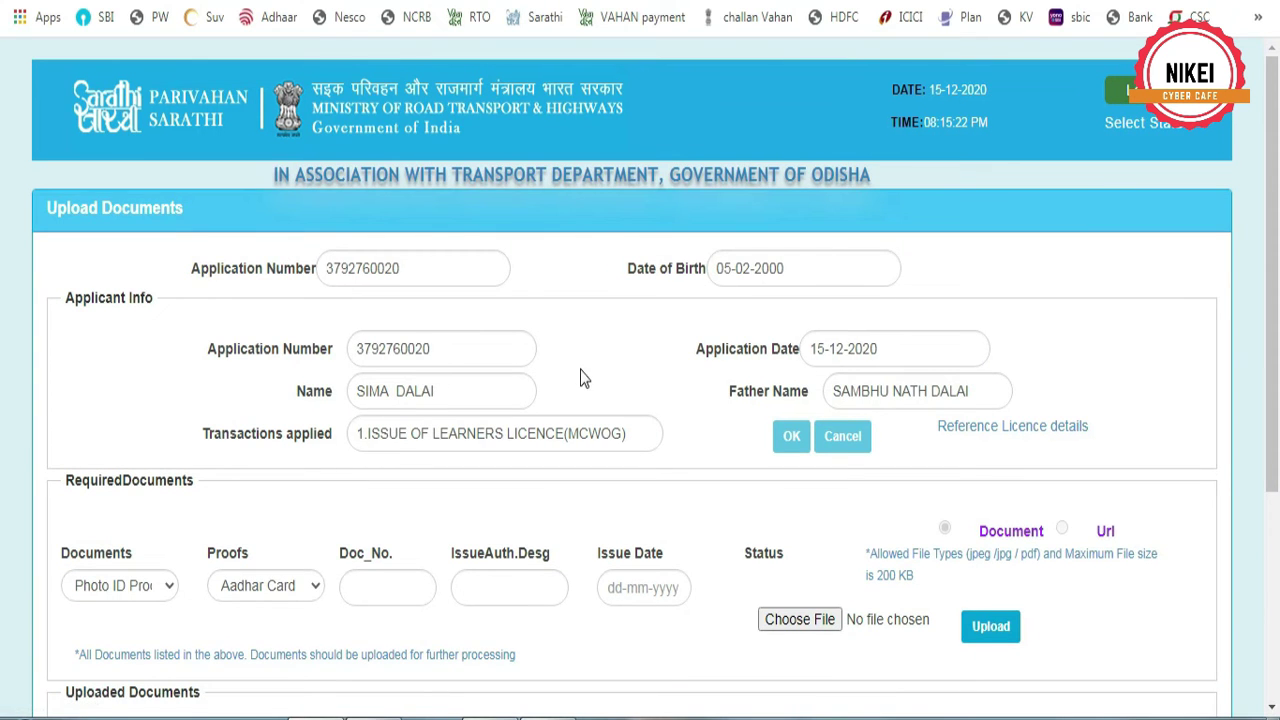
pyautogui.scroll(-3, 584, 378)
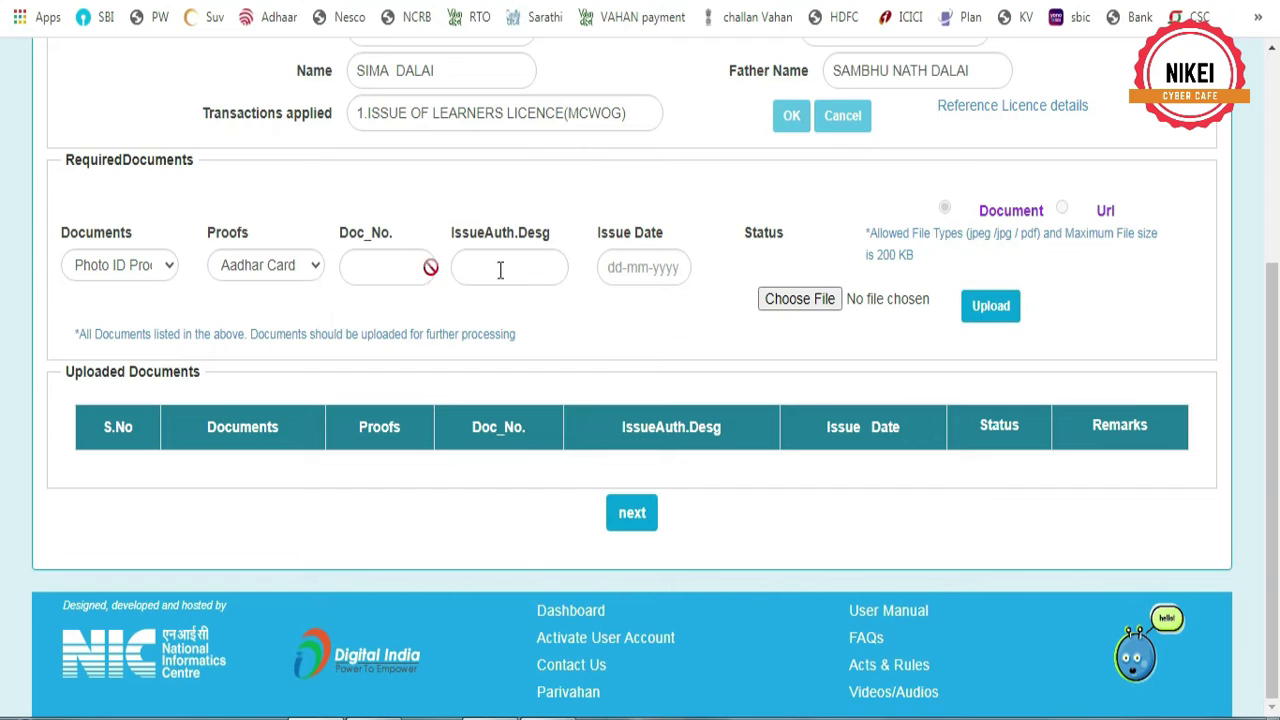
pyautogui.click(803, 299)
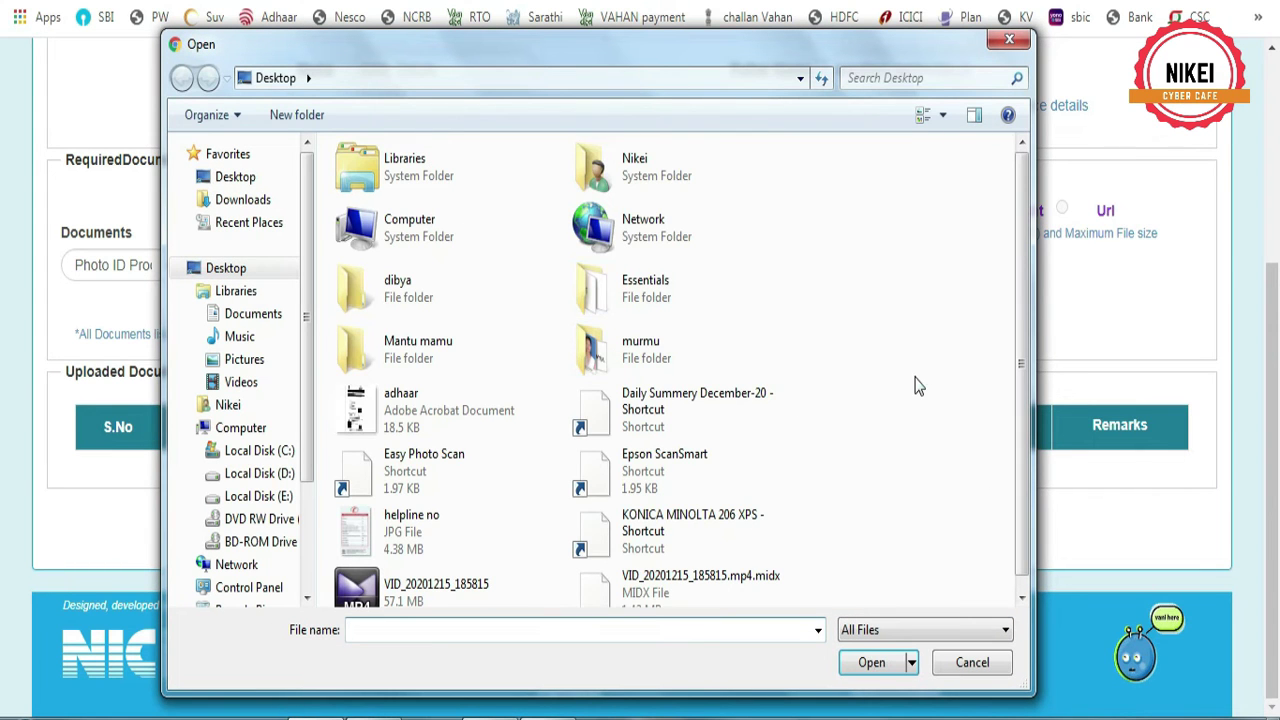
# Attach adhaar.pdf as the Photo ID proof file after previewing it
pyautogui.click(365, 415)
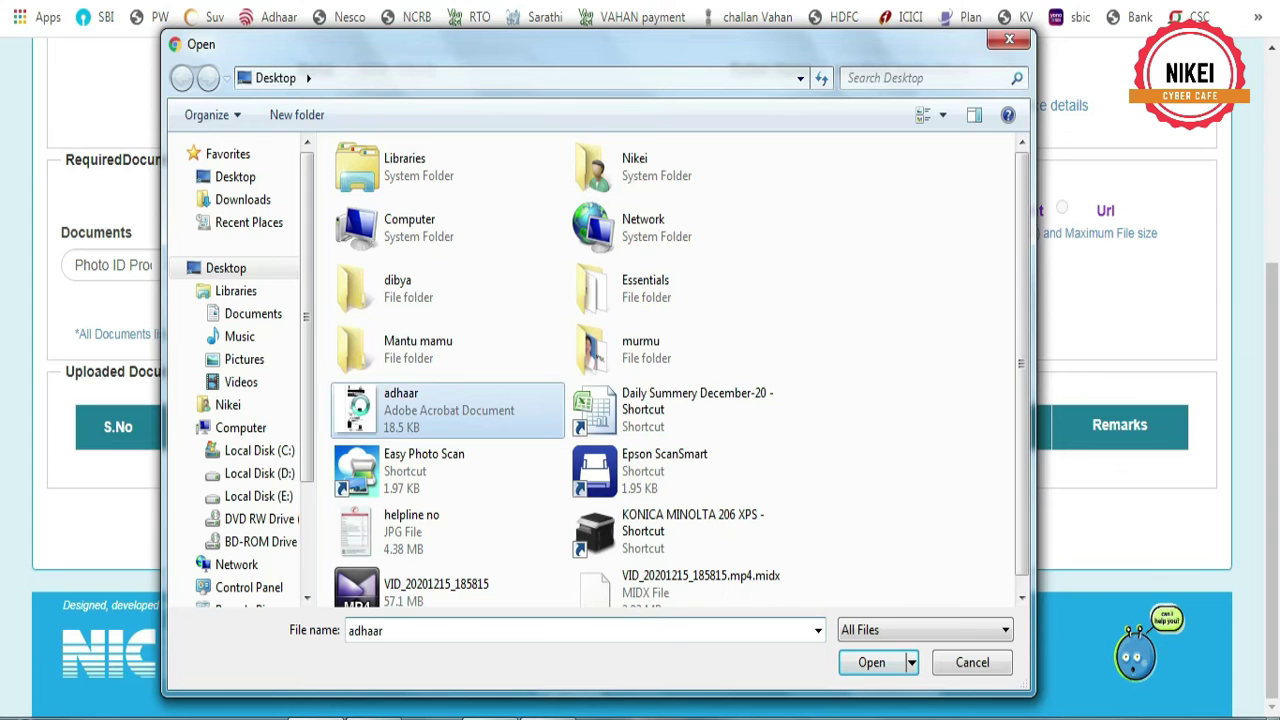
pyautogui.rightClick(365, 415)
pyautogui.moveTo(471, 325)
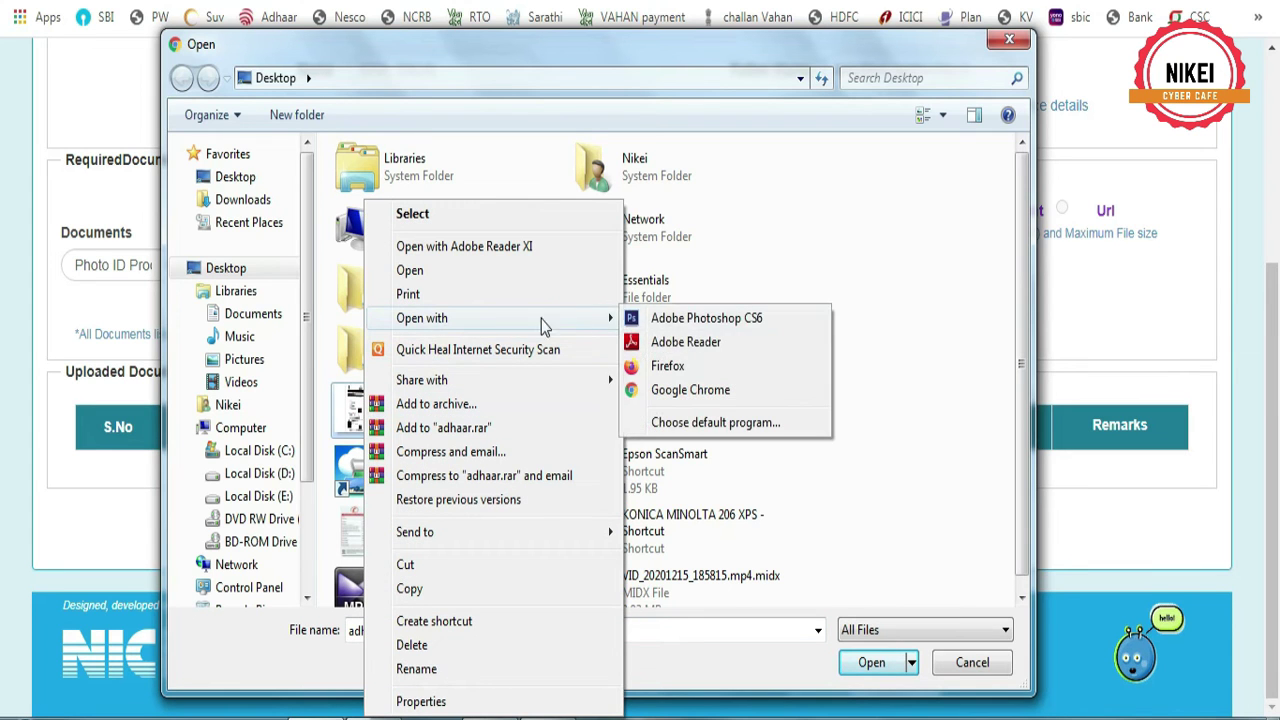
pyautogui.click(683, 343)
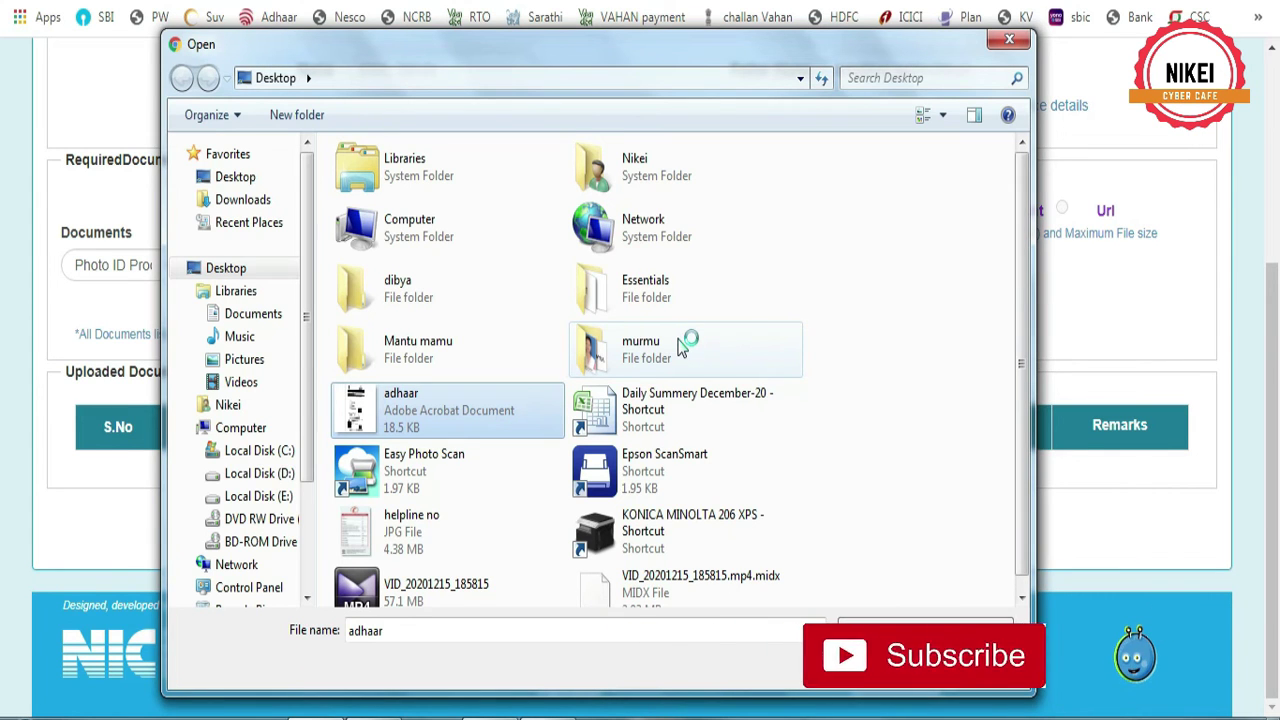
pyautogui.click(866, 662)
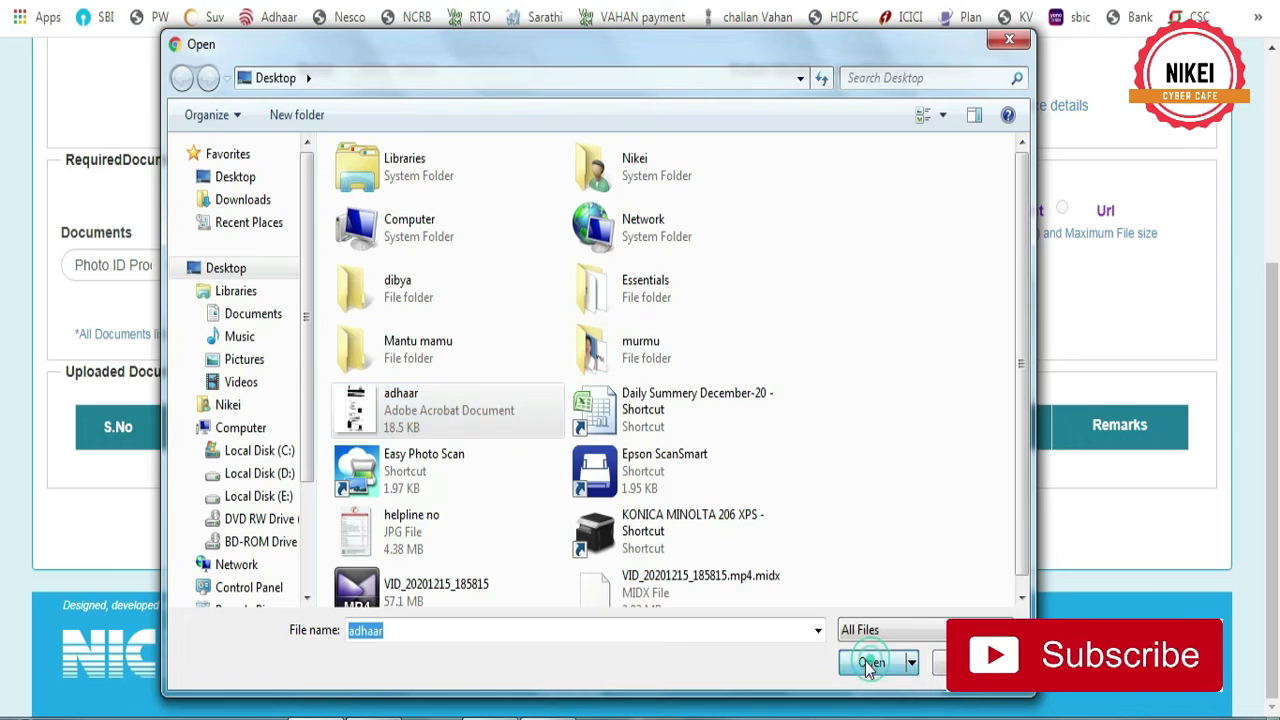
# Upload the Aadhaar document and confirm it as the Photo ID proof
pyautogui.click(990, 306)
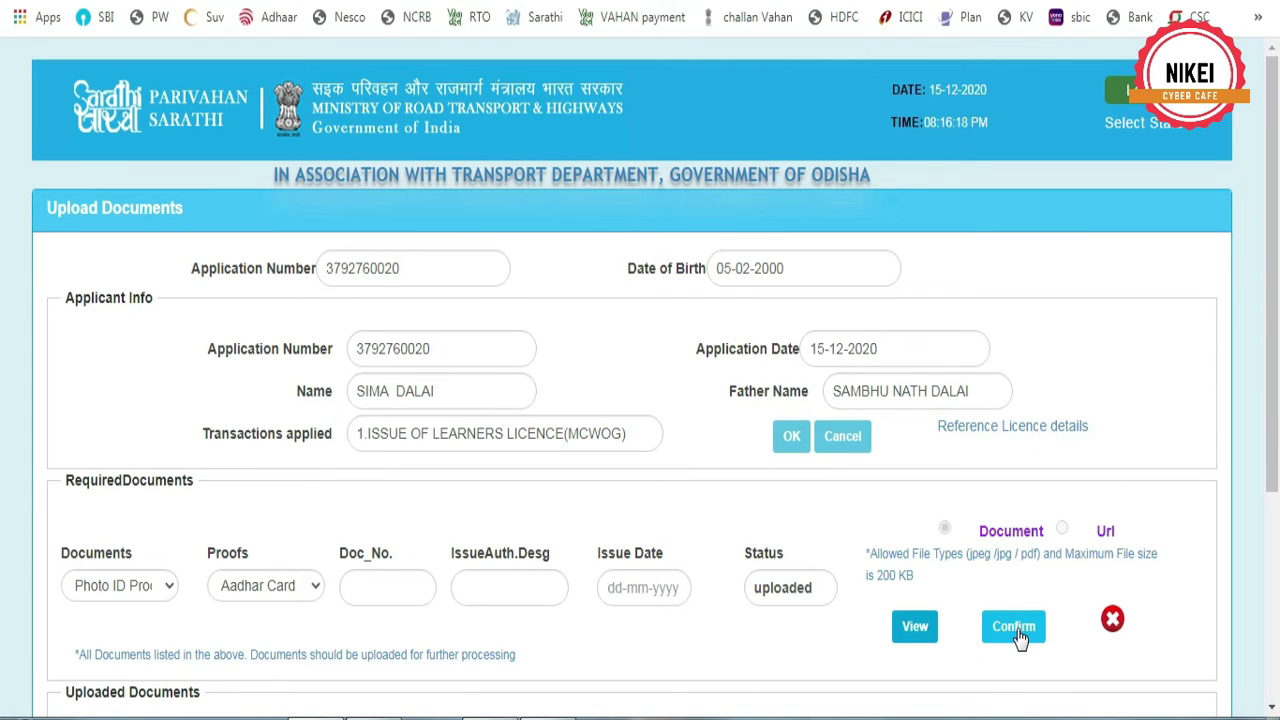
pyautogui.scroll(-3, 1004, 480)
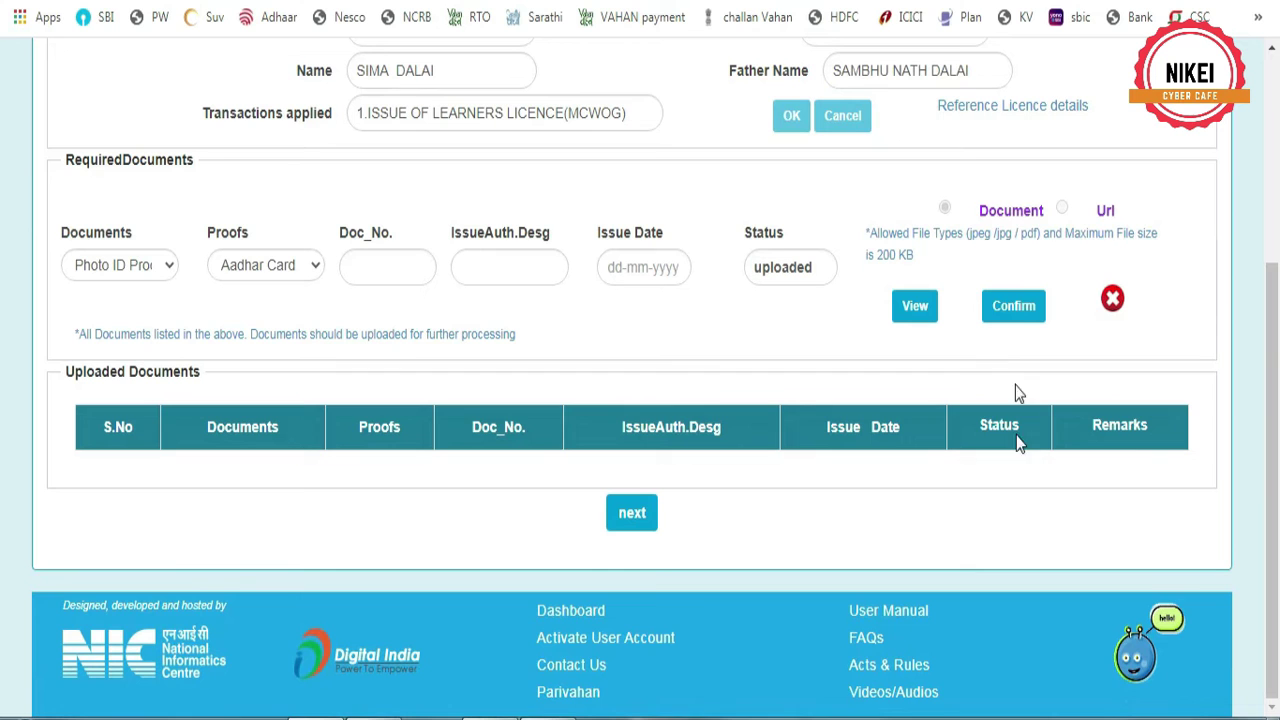
pyautogui.click(1020, 312)
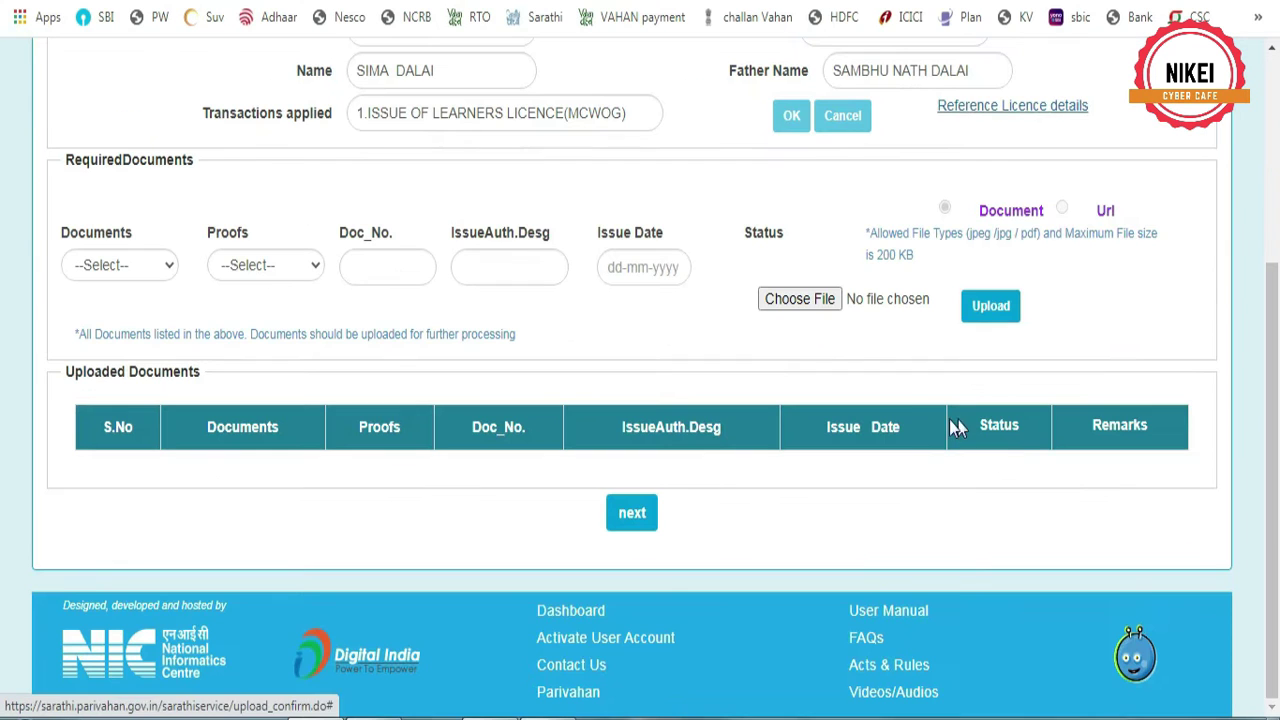
# Pay the ₹222 fee via the Dept of IFMS Orissa gateway after entering the captcha
pyautogui.click(633, 515)
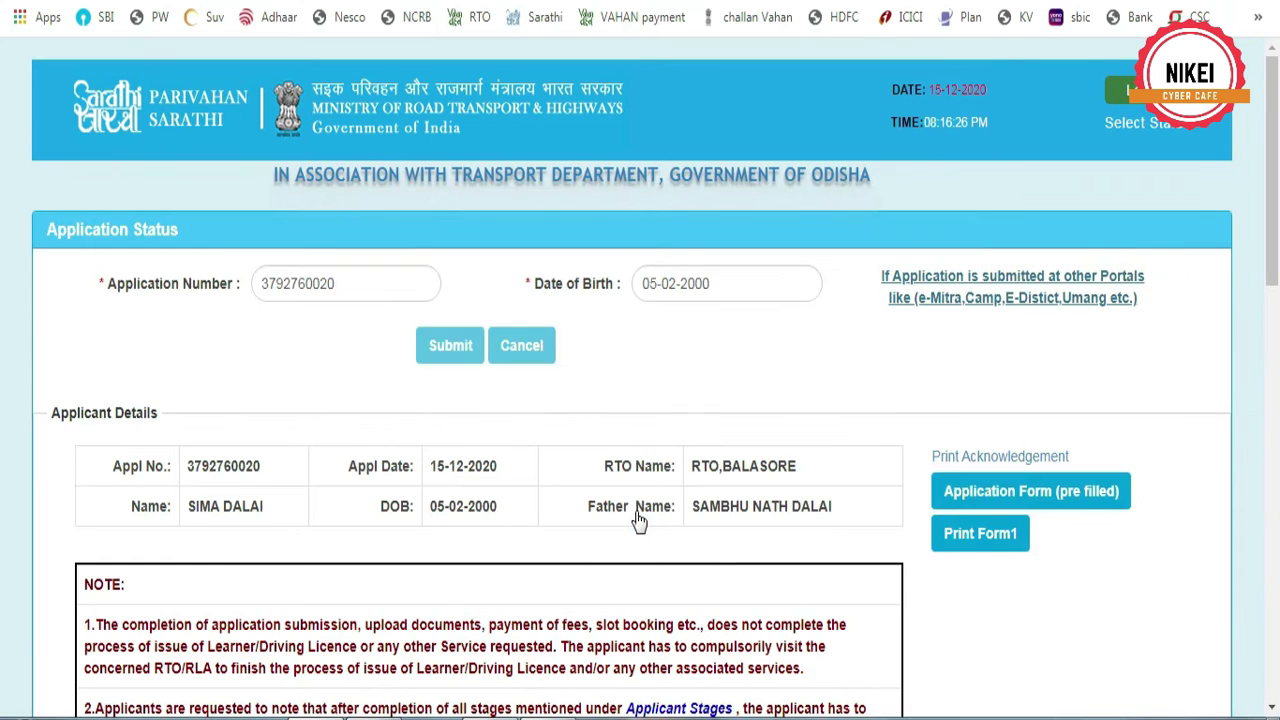
pyautogui.scroll(-9, 630, 515)
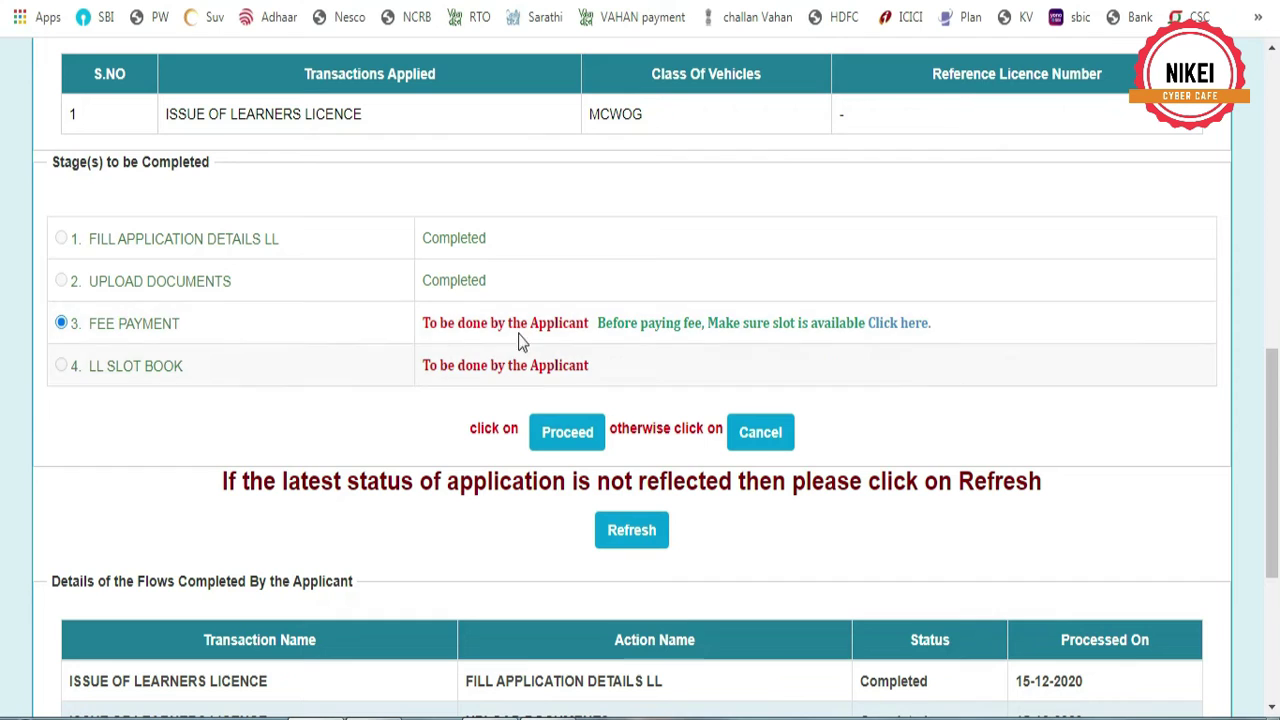
pyautogui.click(571, 435)
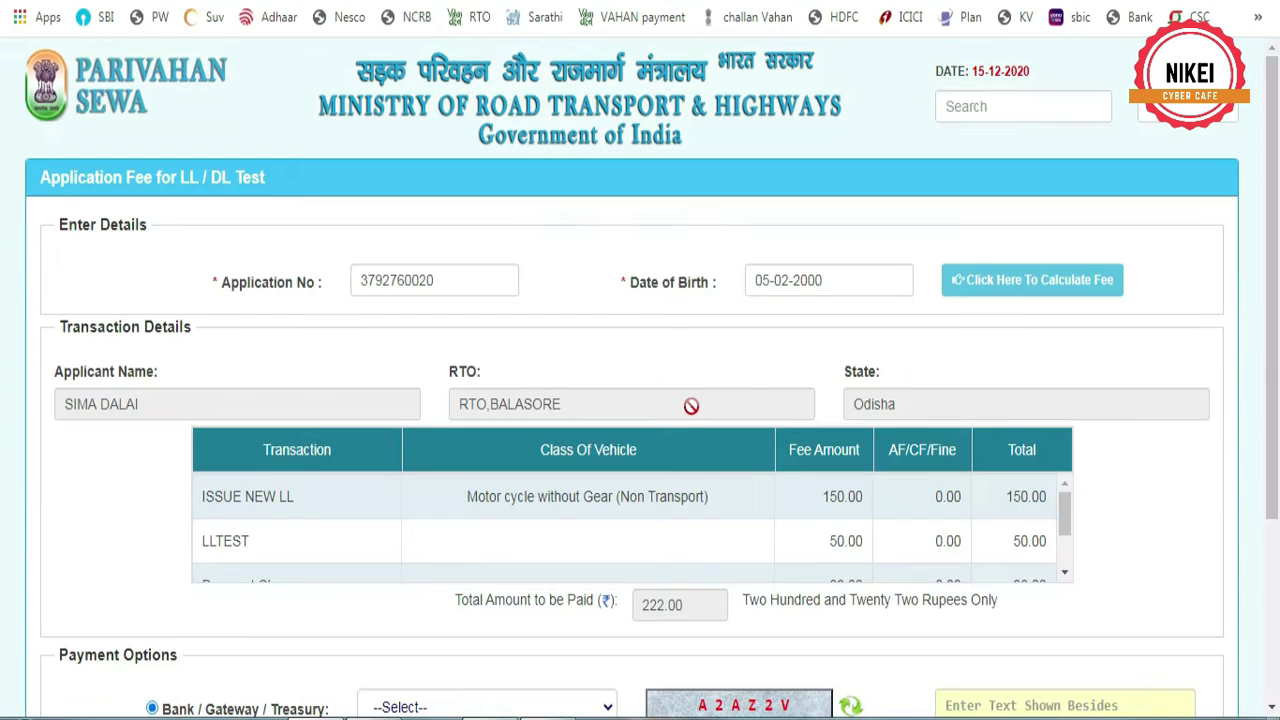
pyautogui.scroll(-3, 678, 447)
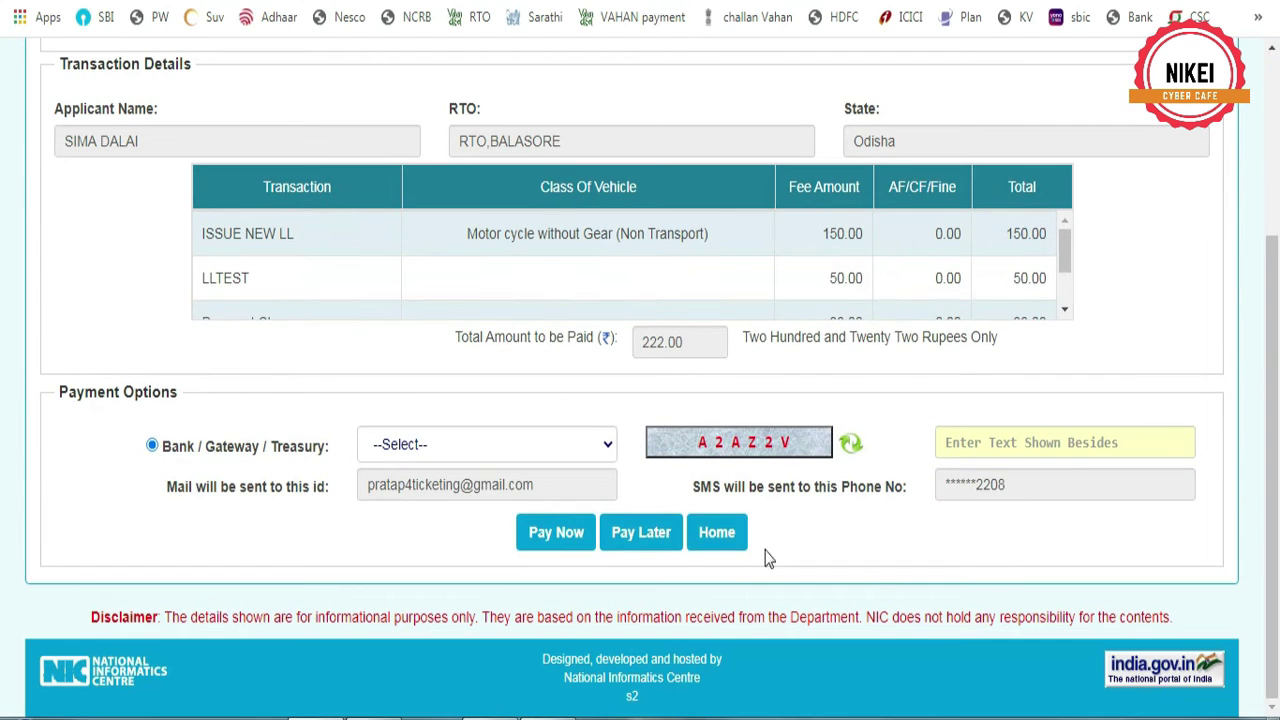
pyautogui.click(437, 444)
pyautogui.click(428, 490)
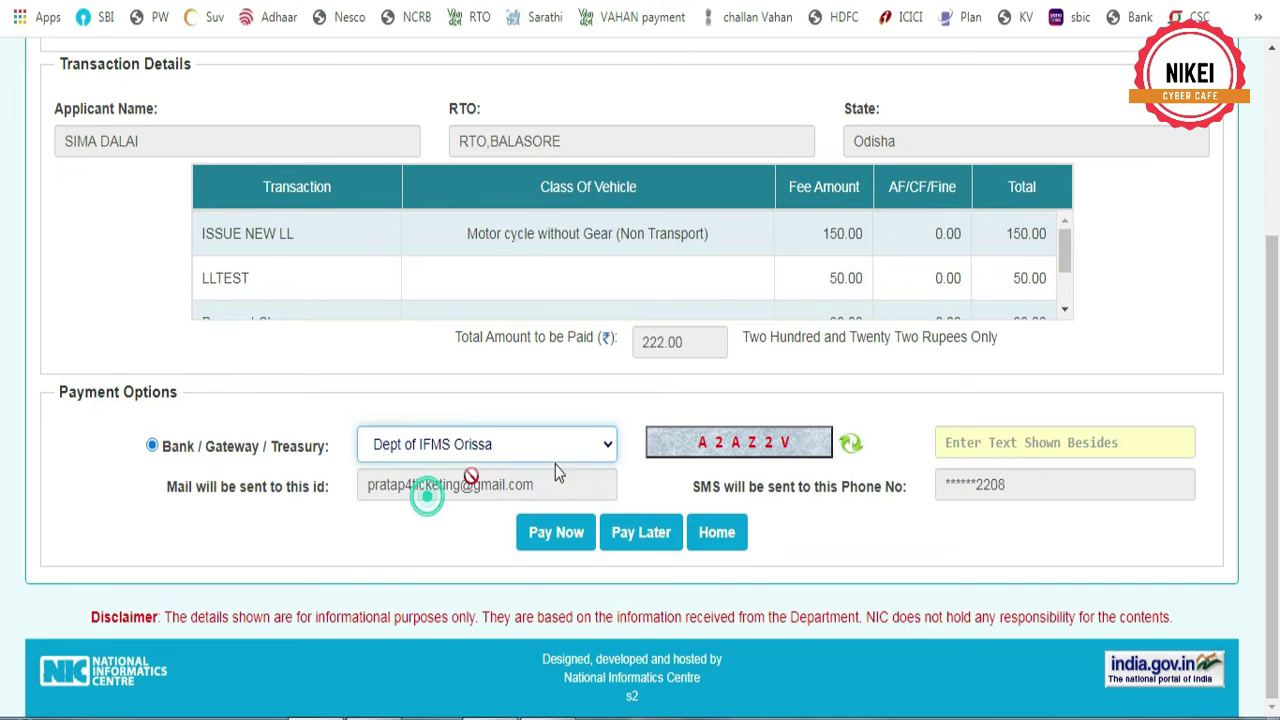
pyautogui.click(1008, 449)
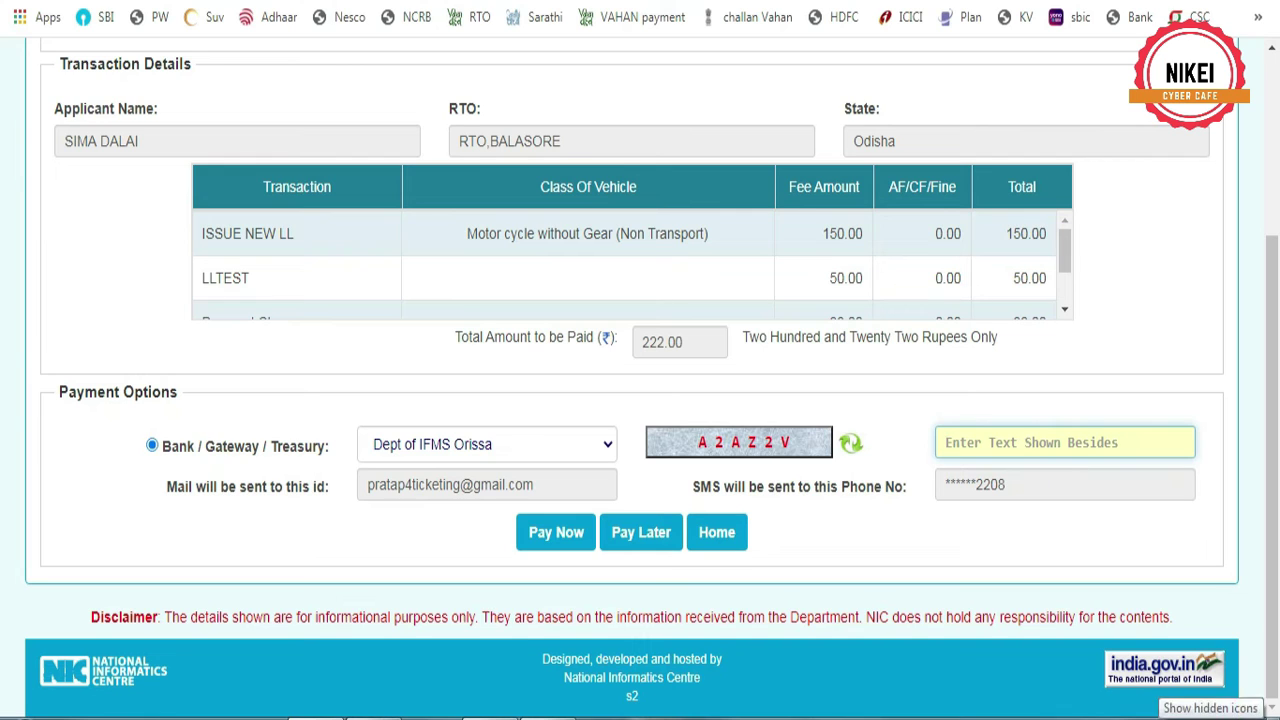
pyautogui.write('A2AZ2V')
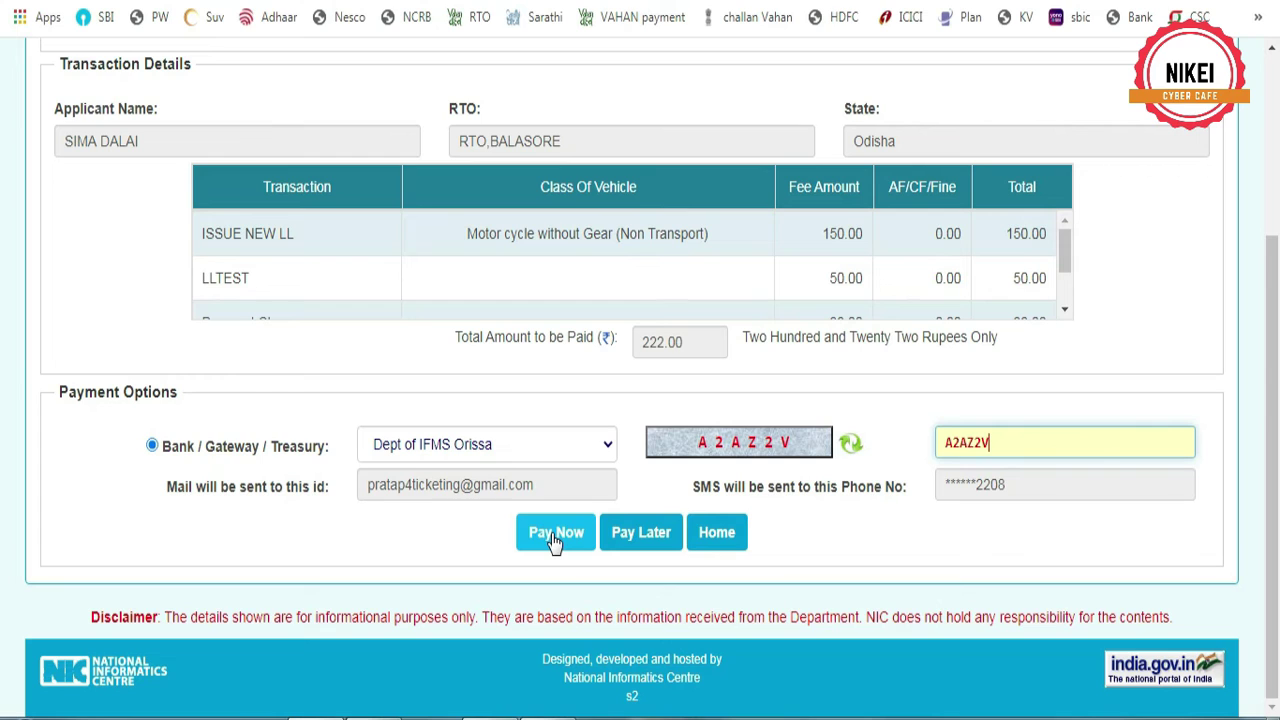
pyautogui.click(555, 533)
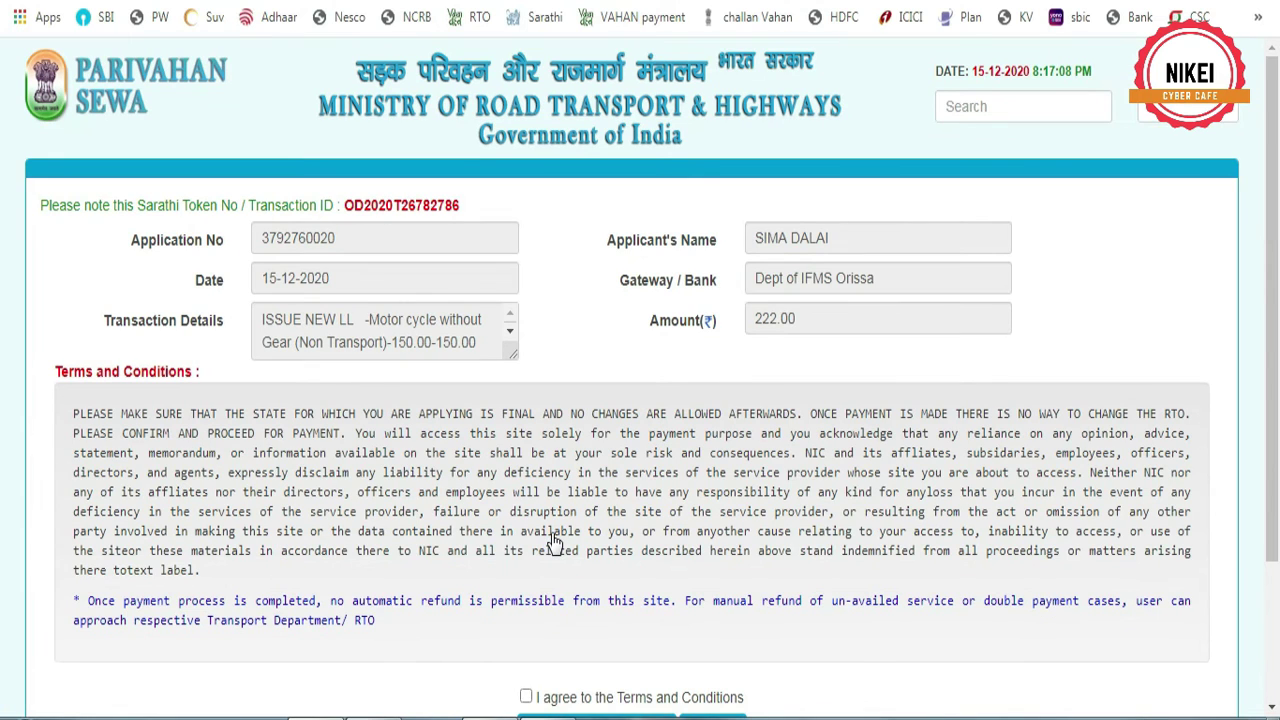
# Agree to the Terms and Conditions and proceed to the payment gateway
pyautogui.scroll(-2, 555, 540)
pyautogui.click(526, 513)
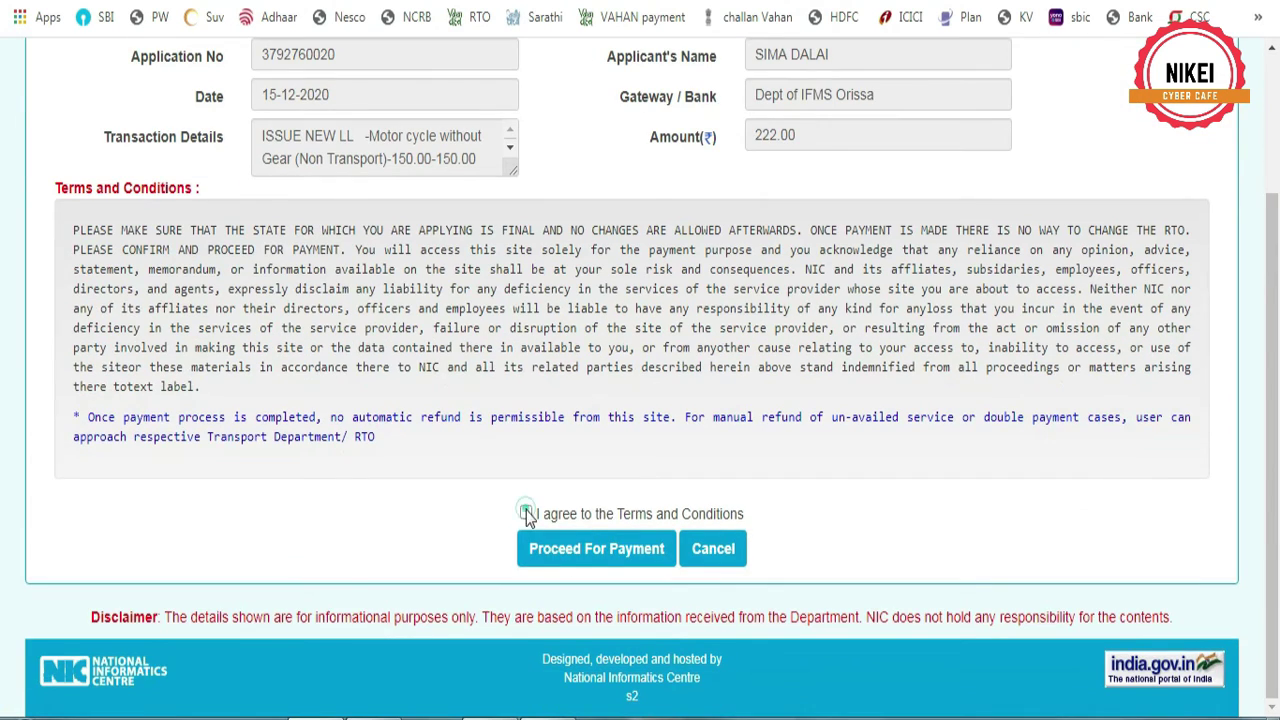
pyautogui.click(599, 548)
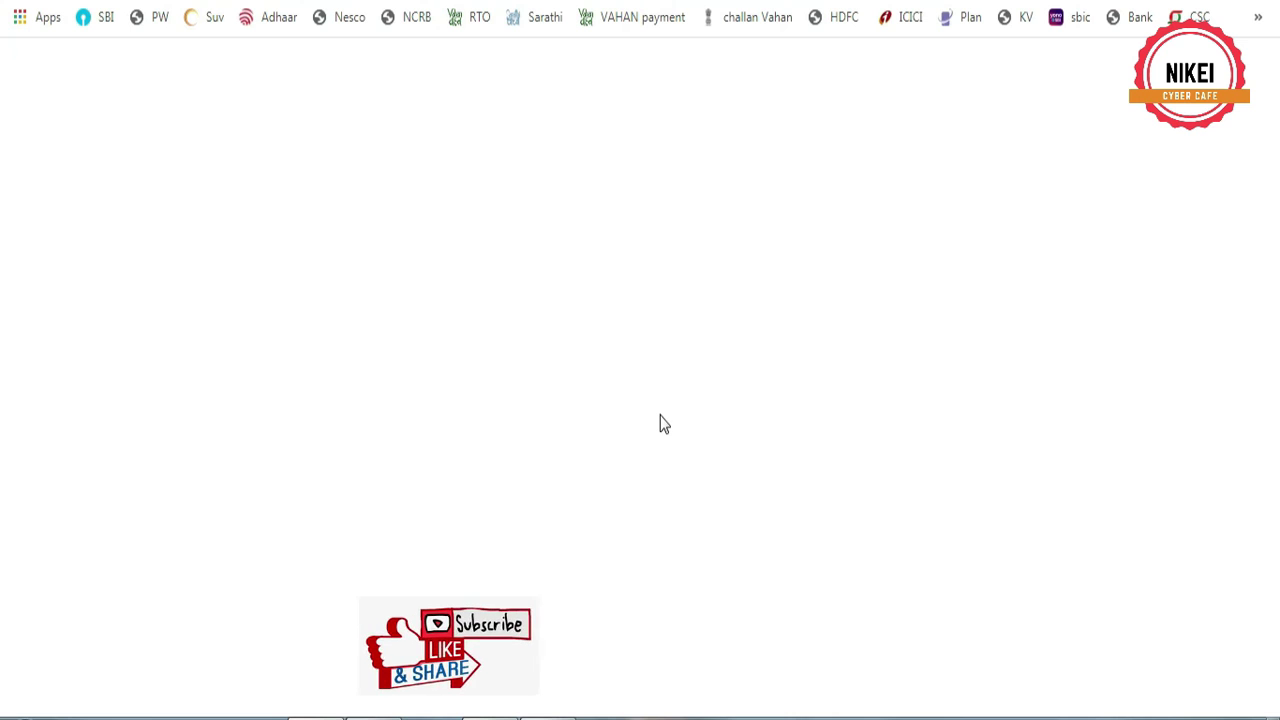
# Pay the challan through State Bank of India net banking with remark 'RTO', accepting the terms
pyautogui.scroll(-5, 660, 422)
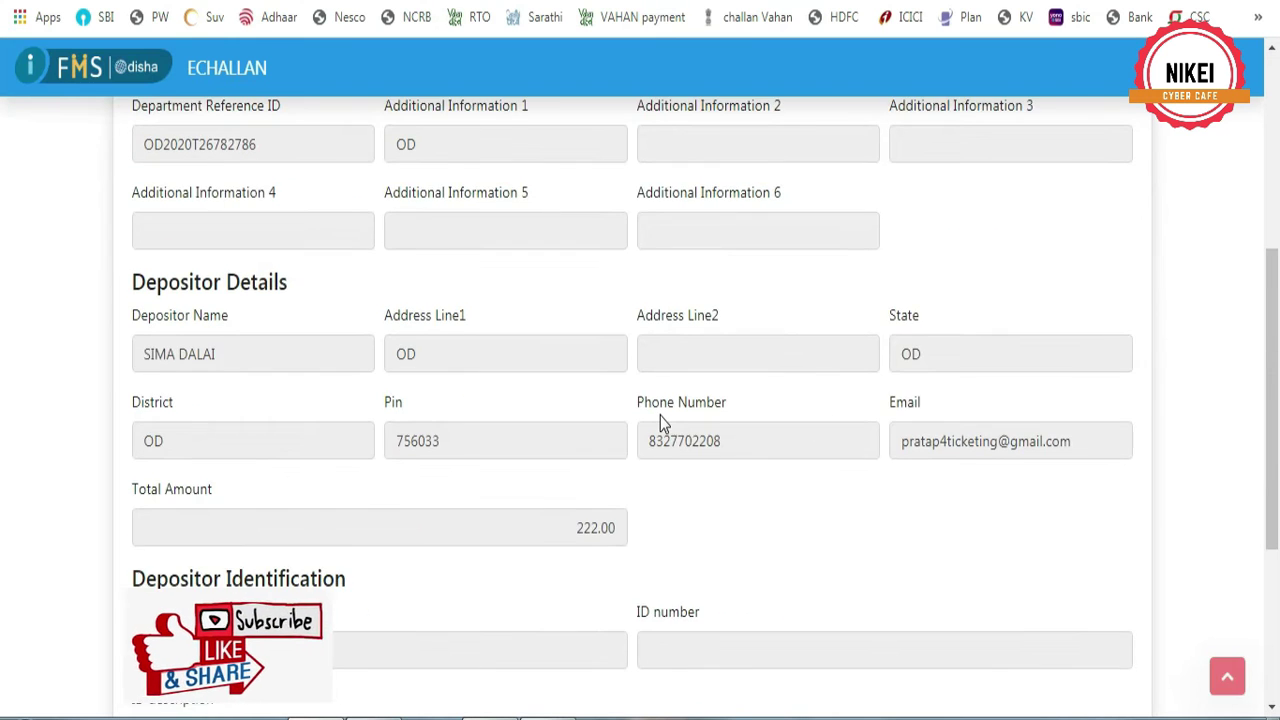
pyautogui.scroll(-3, 650, 428)
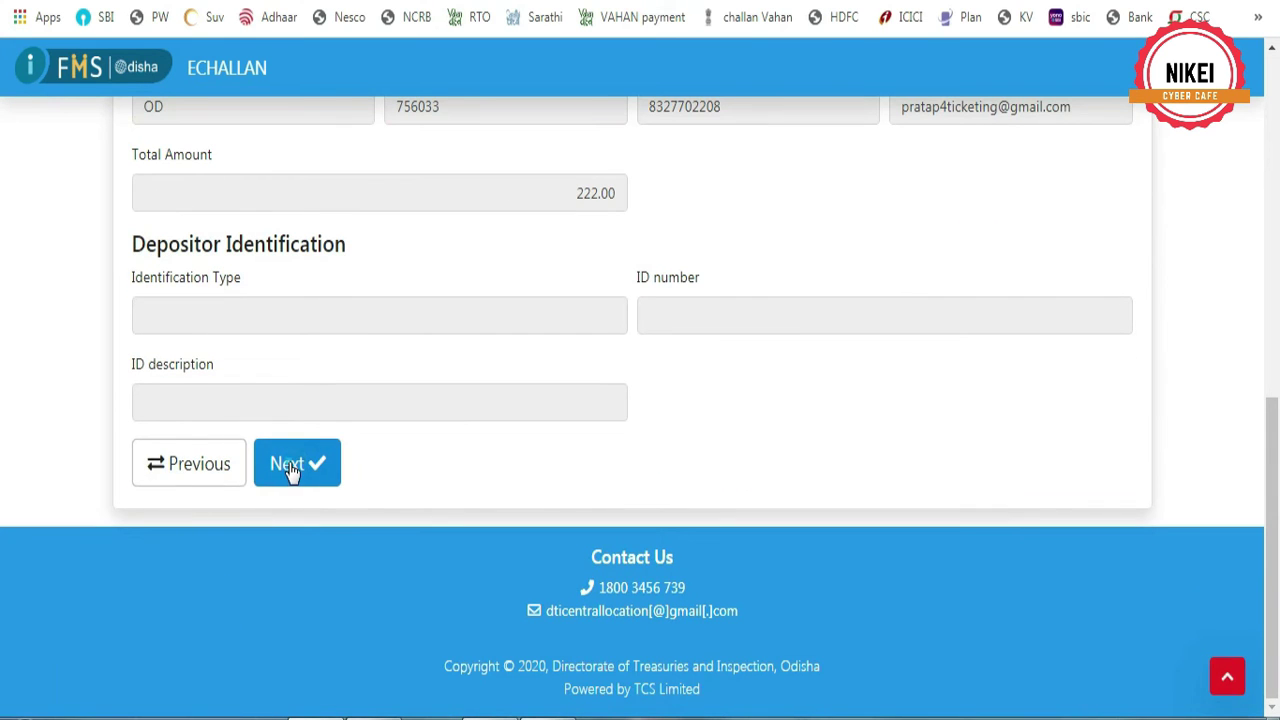
pyautogui.click(289, 471)
pyautogui.scroll(-3, 270, 518)
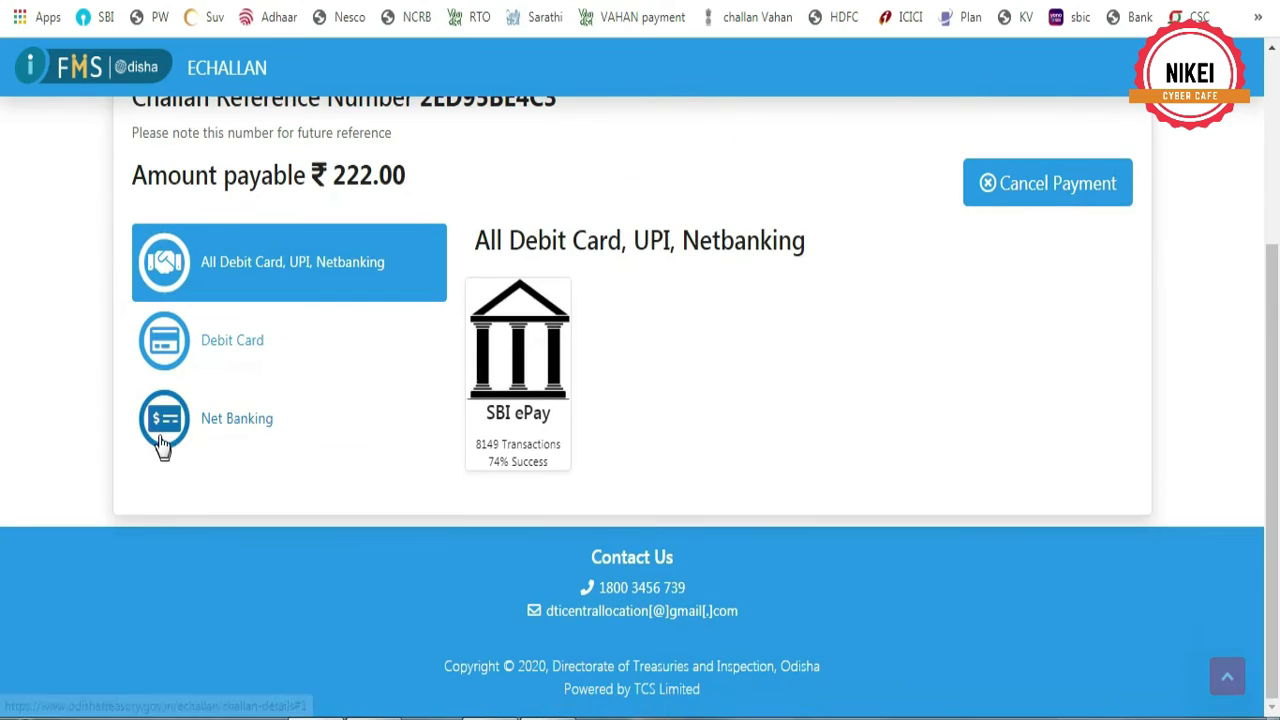
pyautogui.click(168, 425)
pyautogui.scroll(-5, 520, 450)
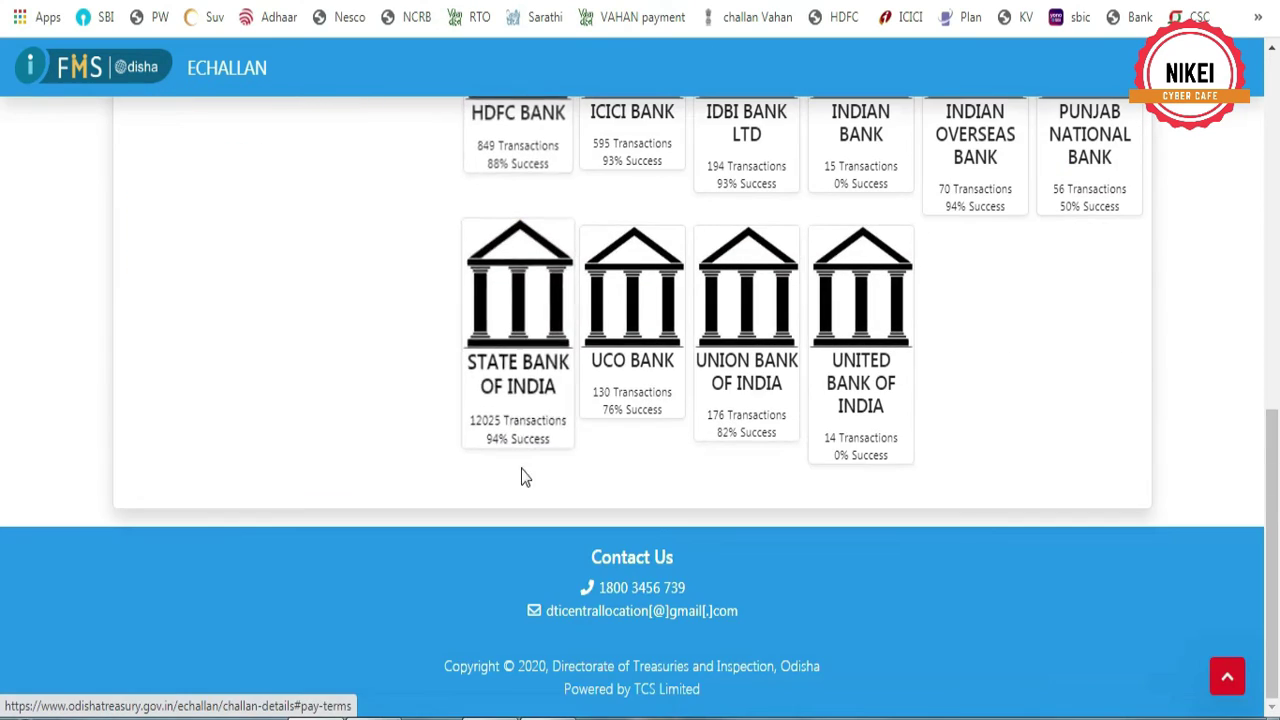
pyautogui.click(520, 323)
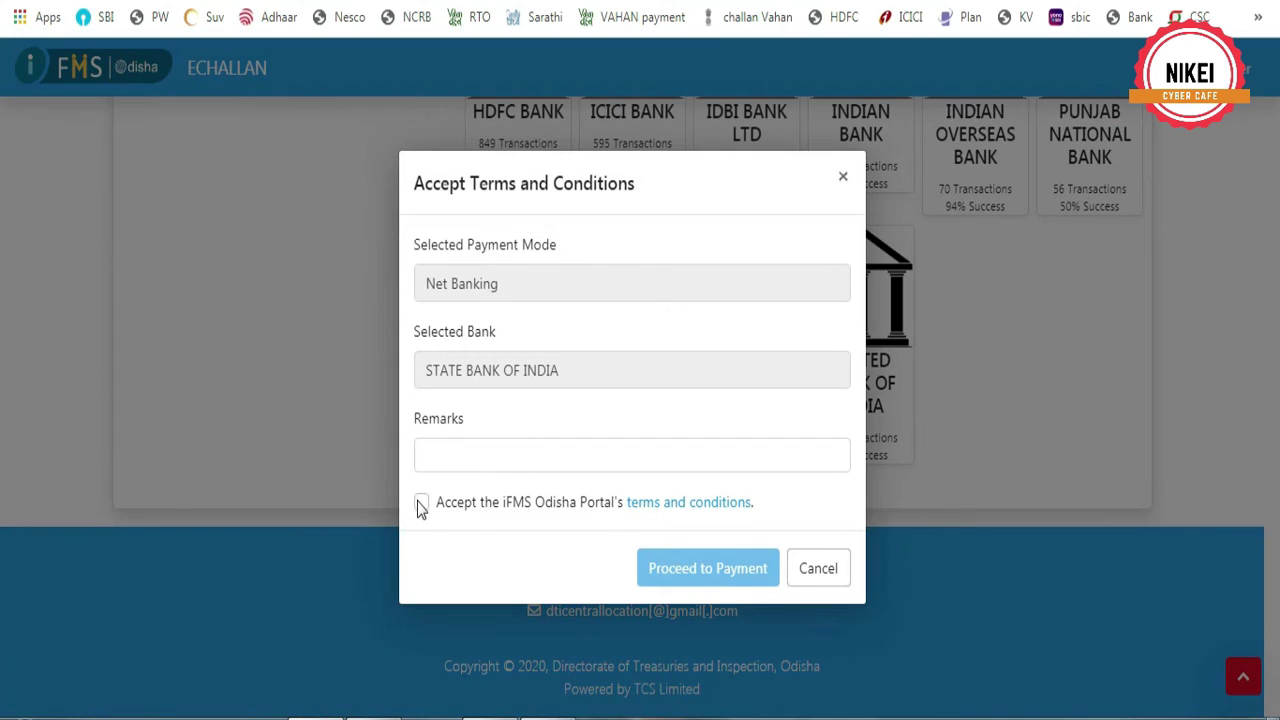
pyautogui.click(450, 454)
pyautogui.write('RTO')
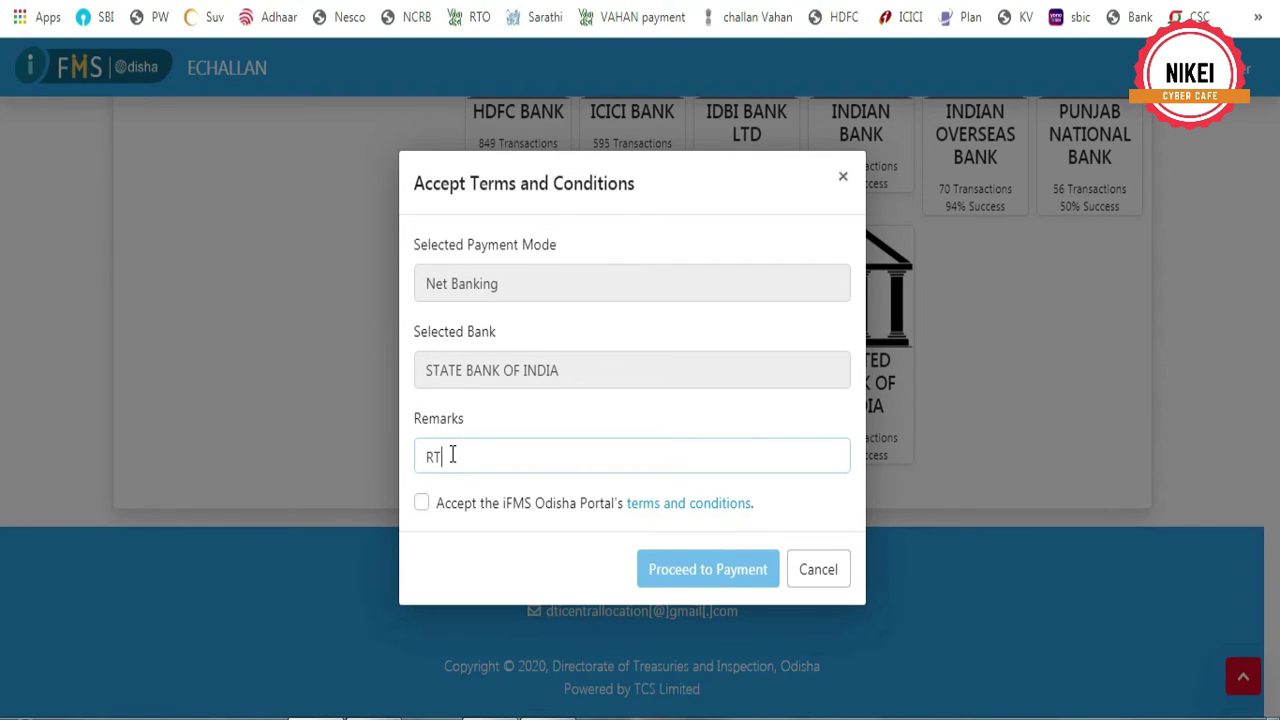
pyautogui.click(423, 503)
pyautogui.click(680, 574)
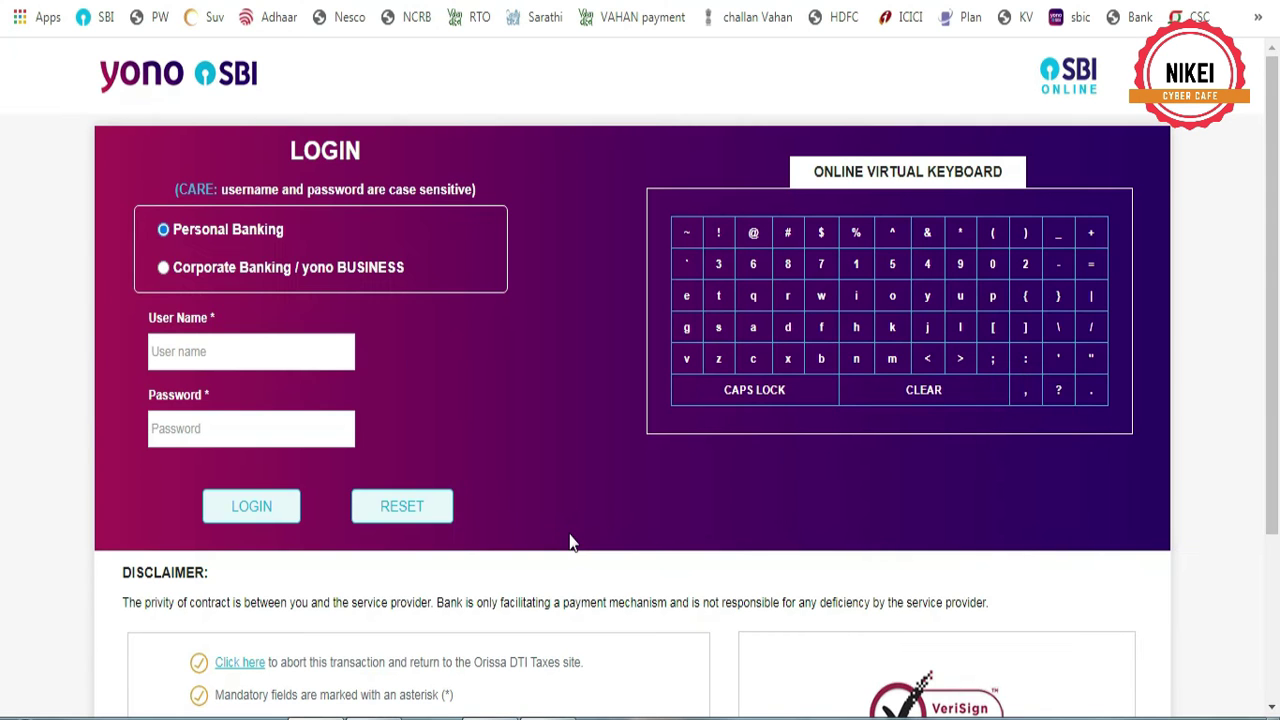
# Log in to SBI corporate banking with the account username and password
pyautogui.click(246, 354)
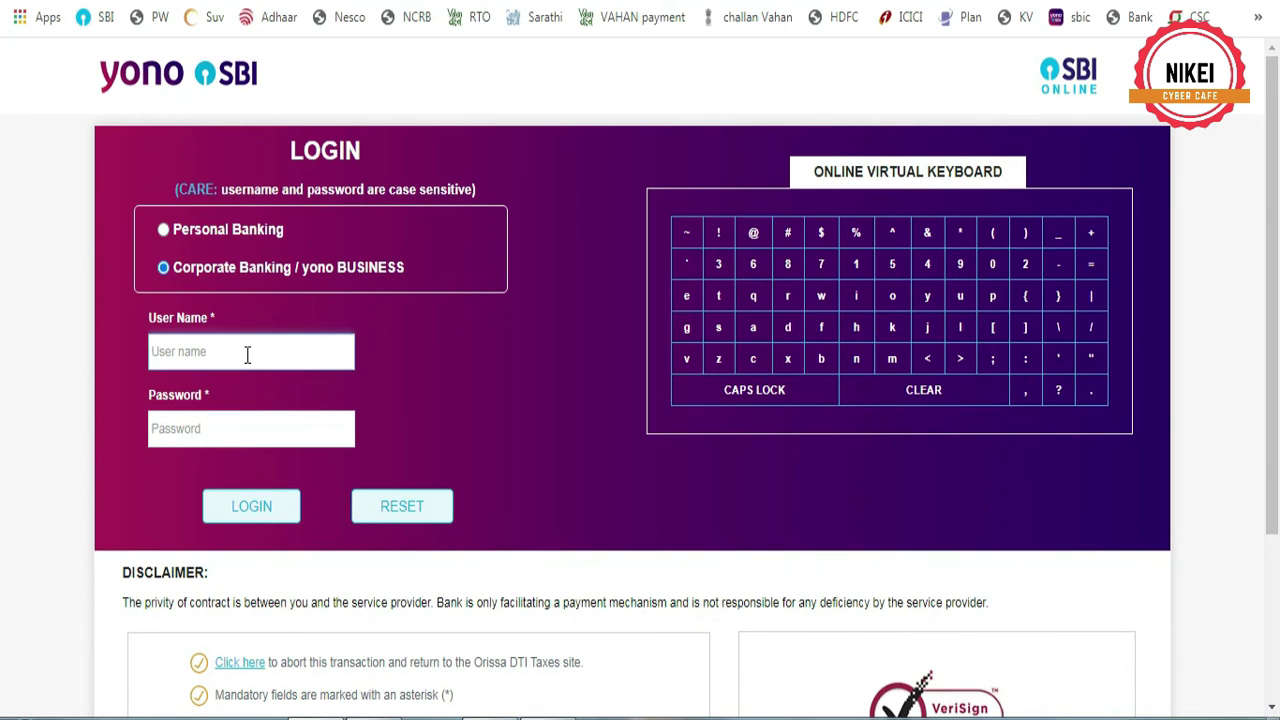
pyautogui.write('NIKEICAFE')
pyautogui.click(240, 427)
pyautogui.write('•••••••••')
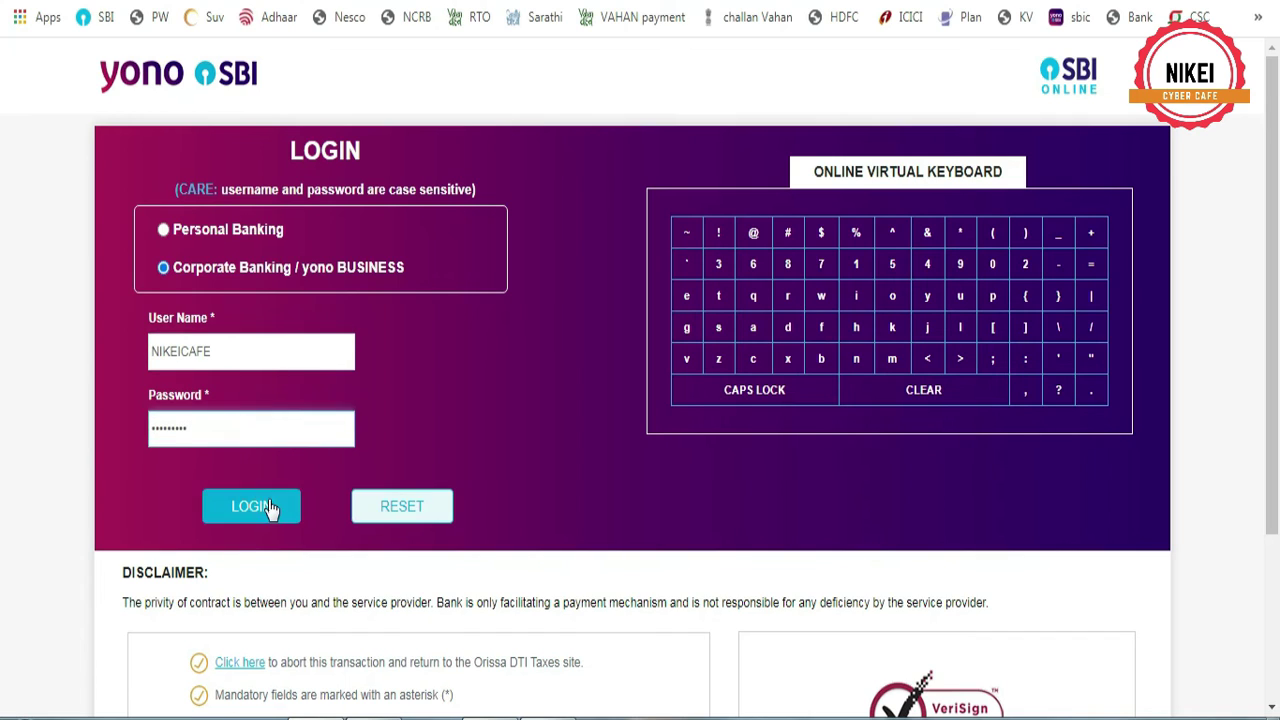
pyautogui.click(268, 508)
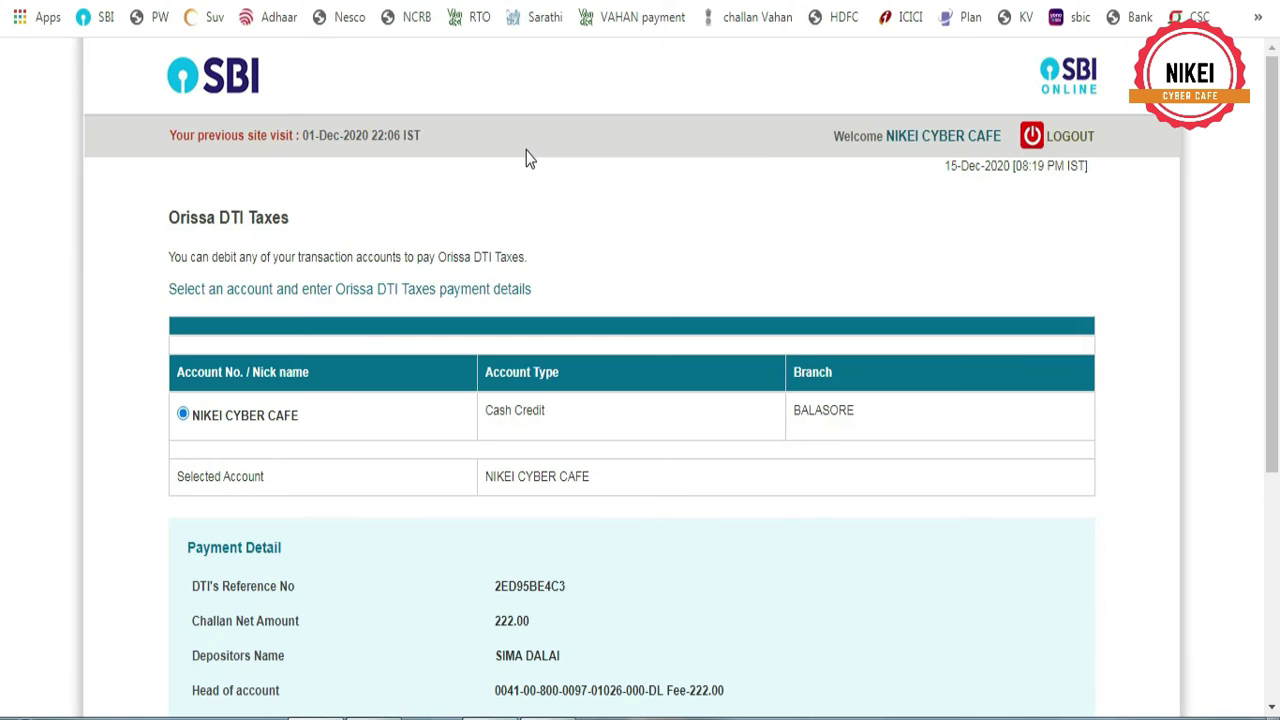
# Submit and confirm the ₹222 Orissa DTI challan payment
pyautogui.scroll(-4, 586, 480)
pyautogui.click(584, 491)
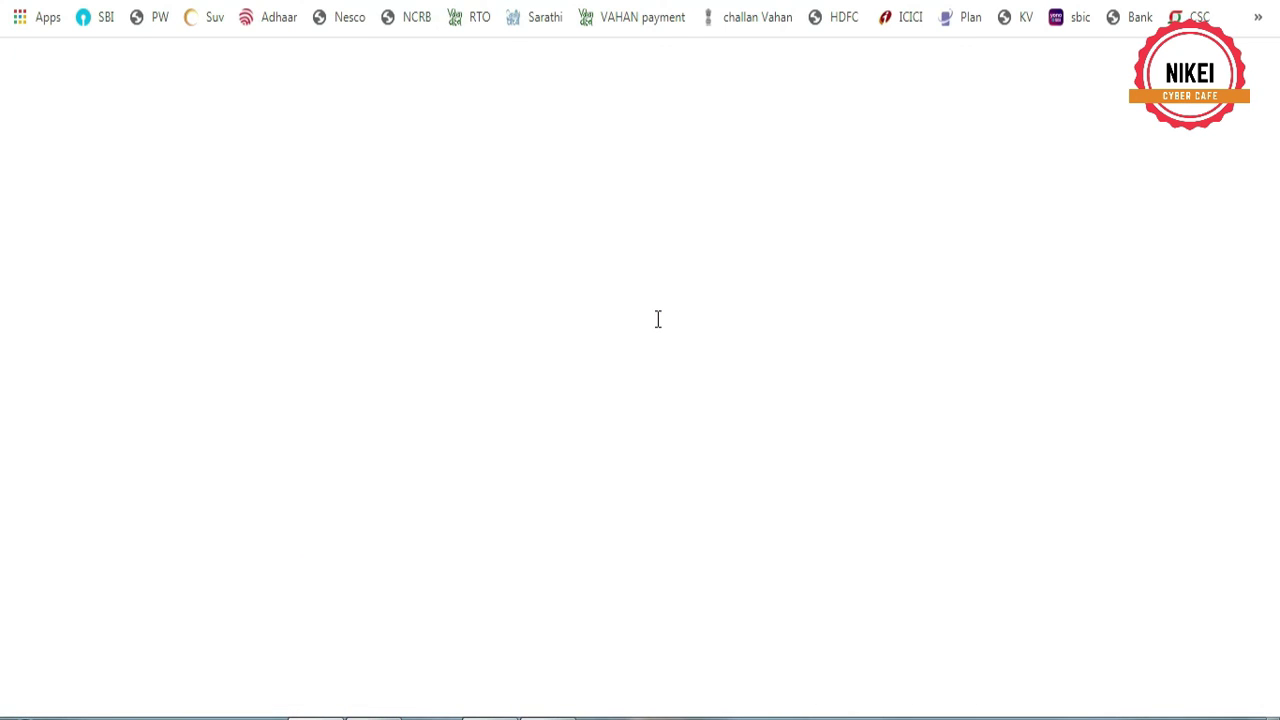
pyautogui.scroll(-6, 658, 319)
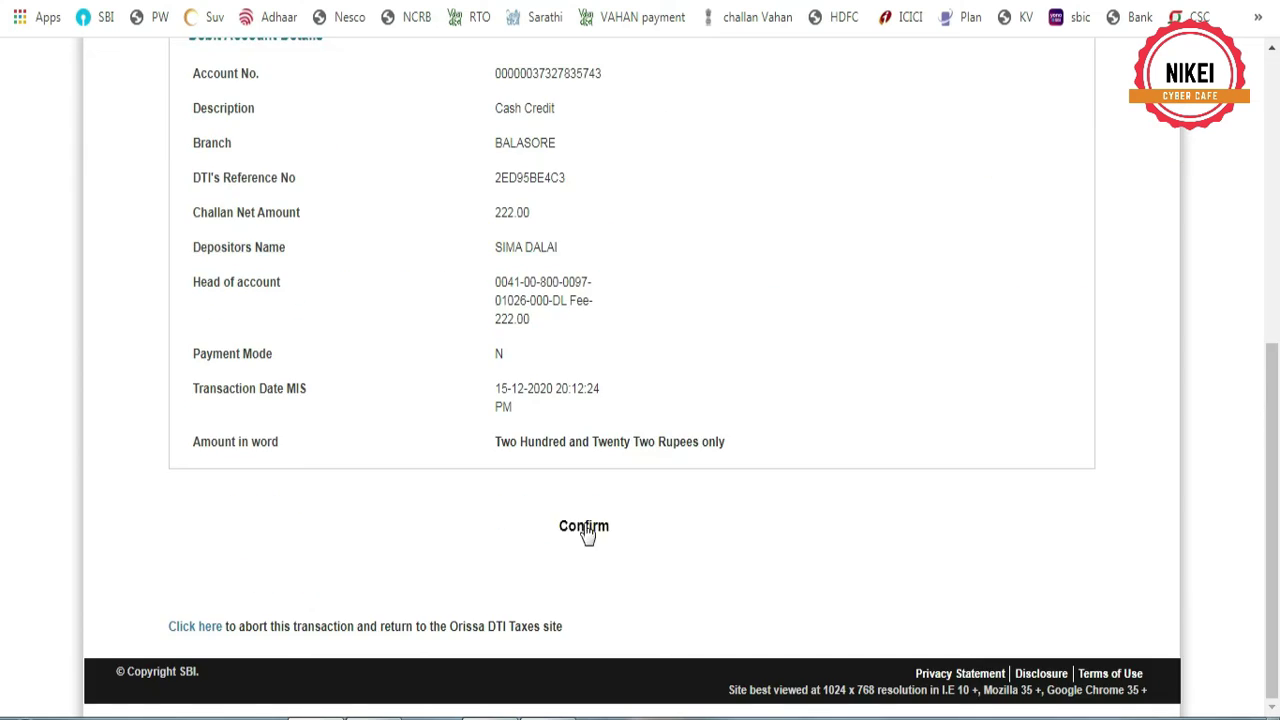
pyautogui.click(598, 525)
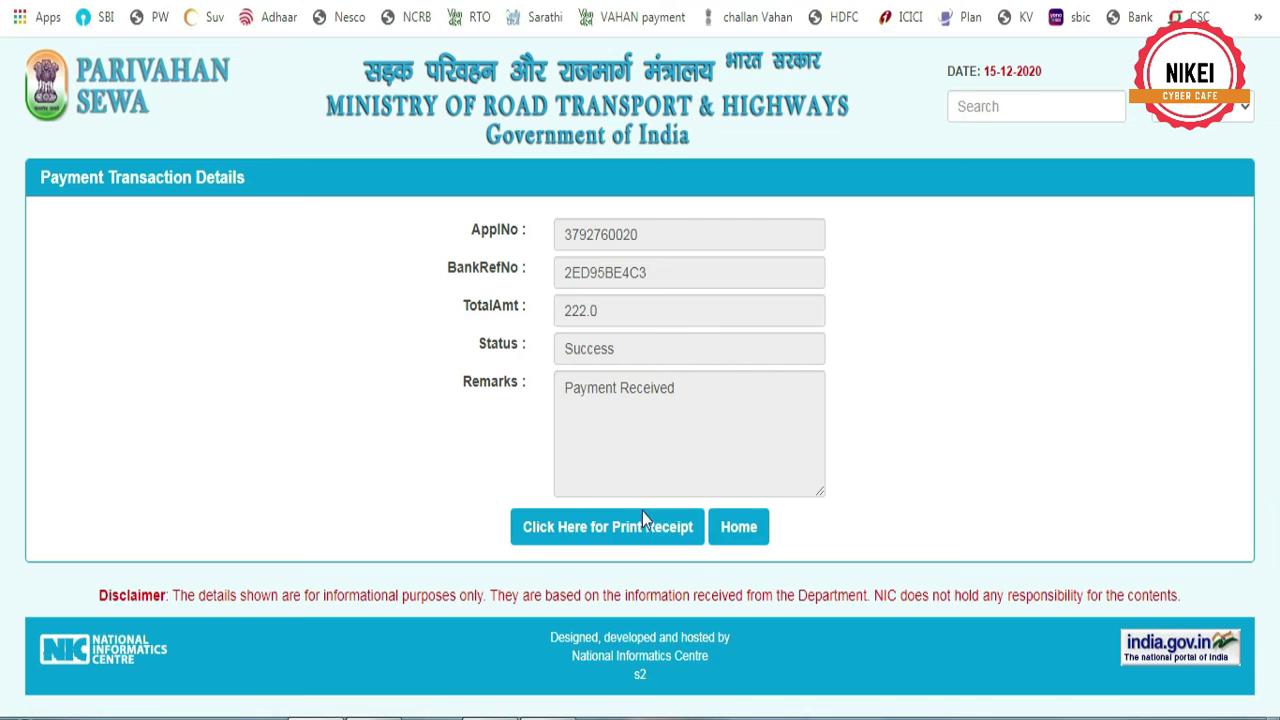
# Print the learner's licence fee receipt and close it
pyautogui.click(626, 527)
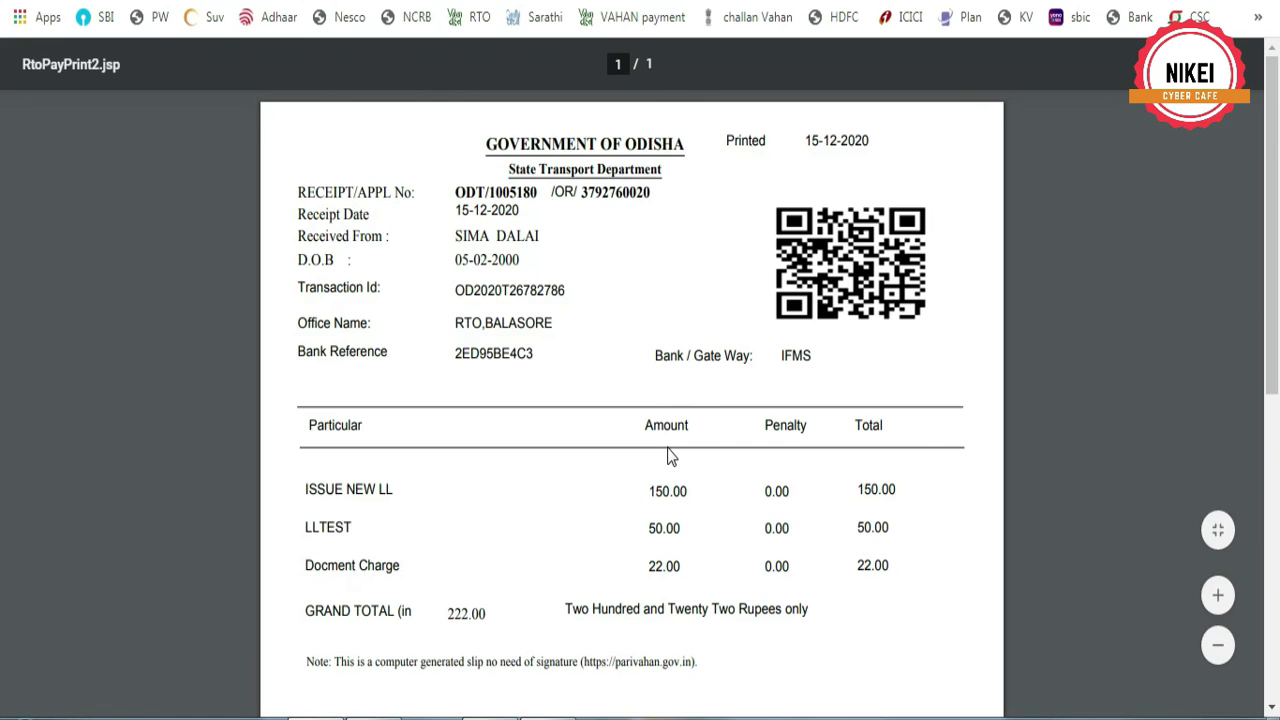
pyautogui.scroll(-3, 670, 456)
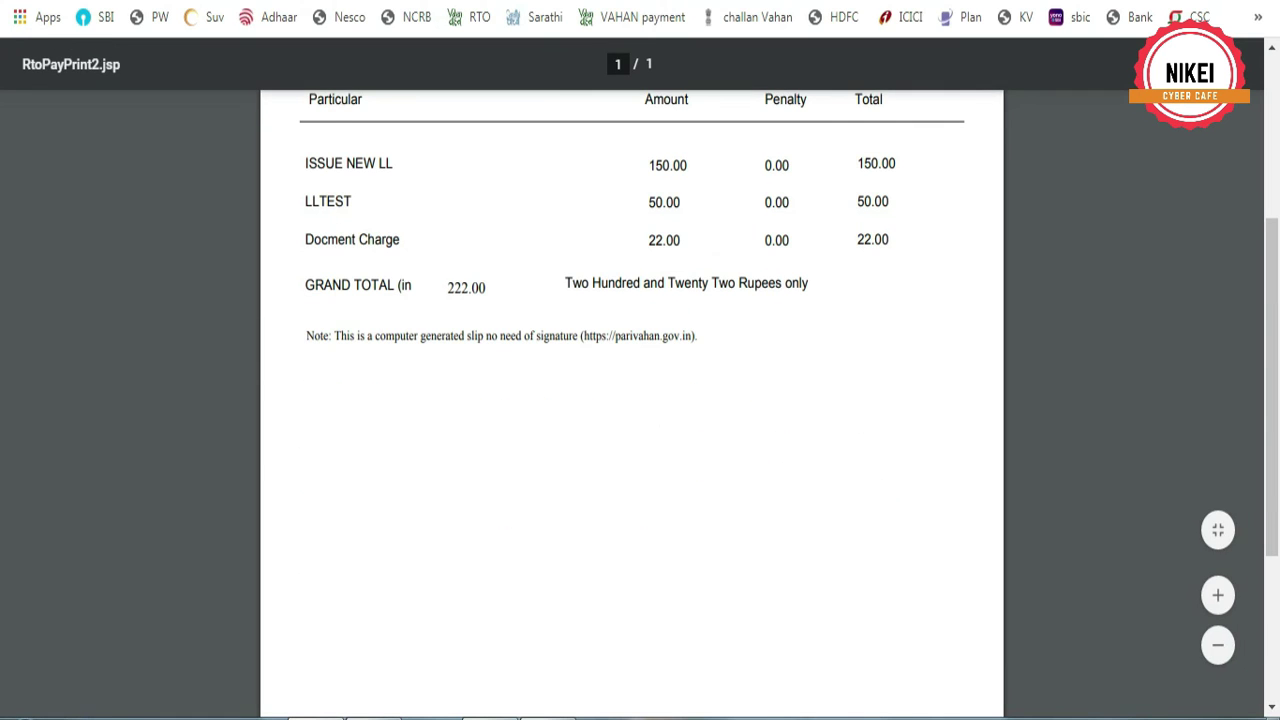
pyautogui.hotkey('ctrl', 'p')
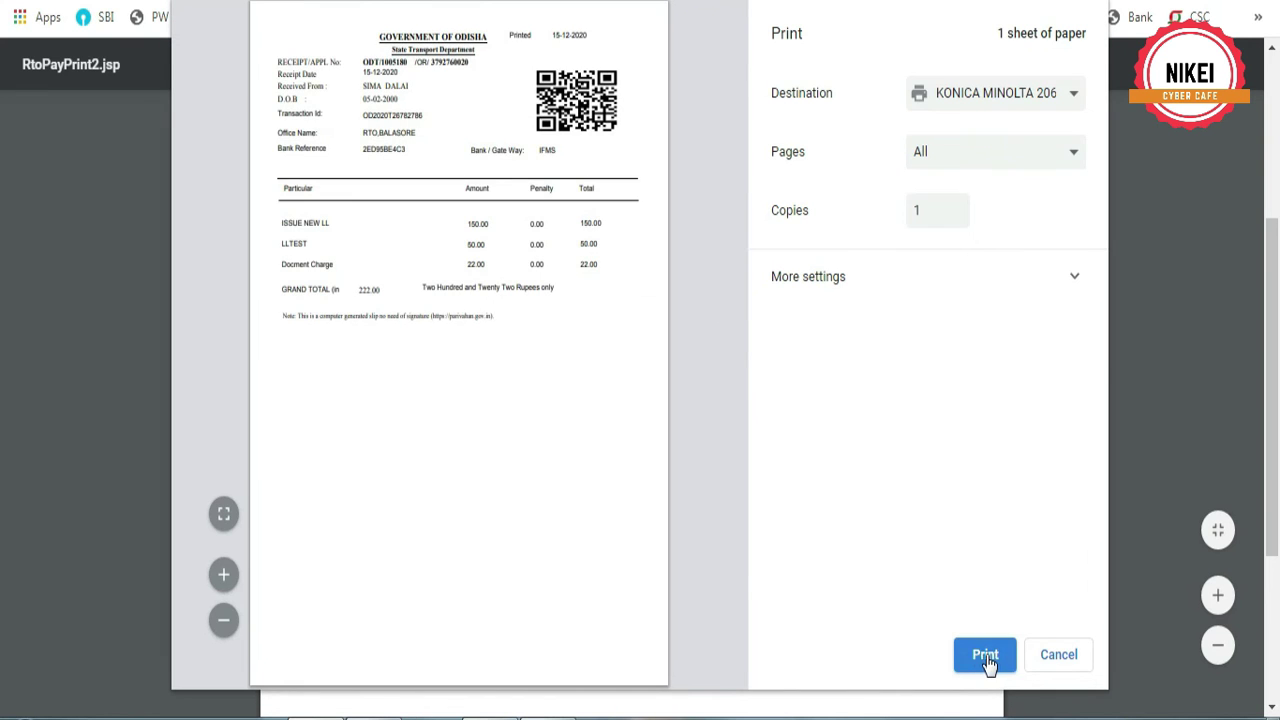
pyautogui.click(985, 660)
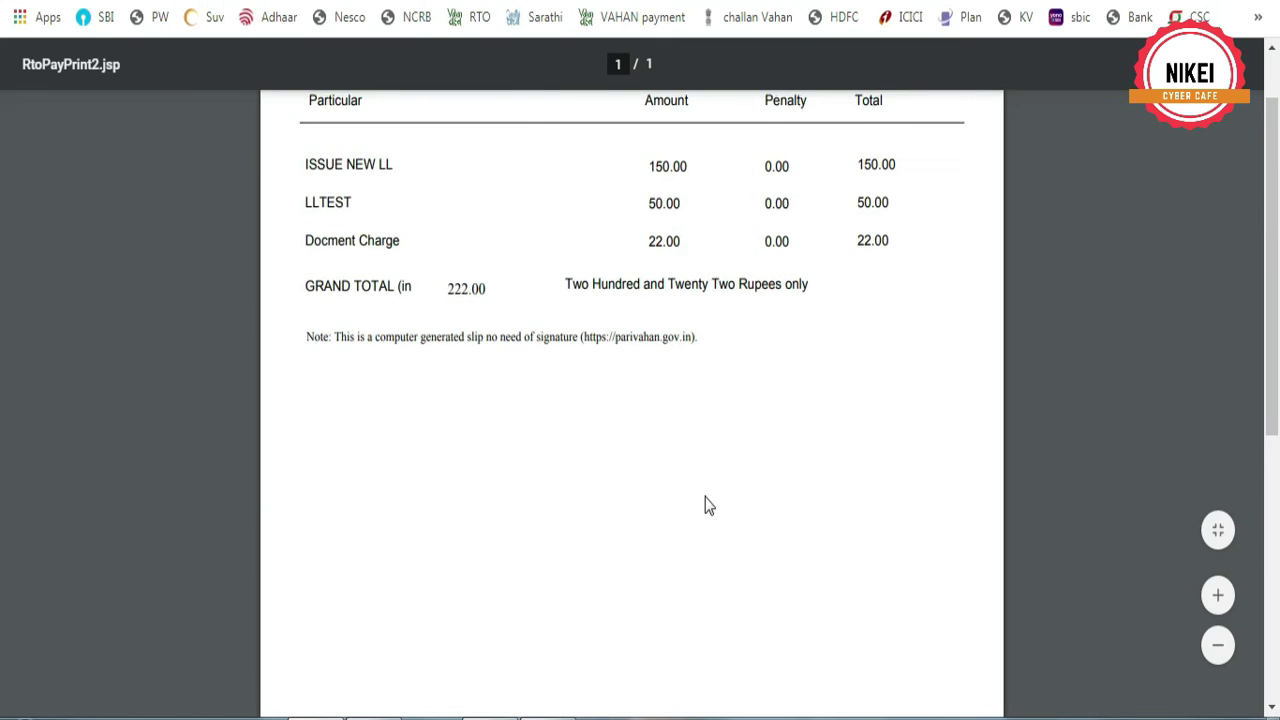
pyautogui.scroll(3, 706, 506)
pyautogui.hotkey('ctrl', 'w')
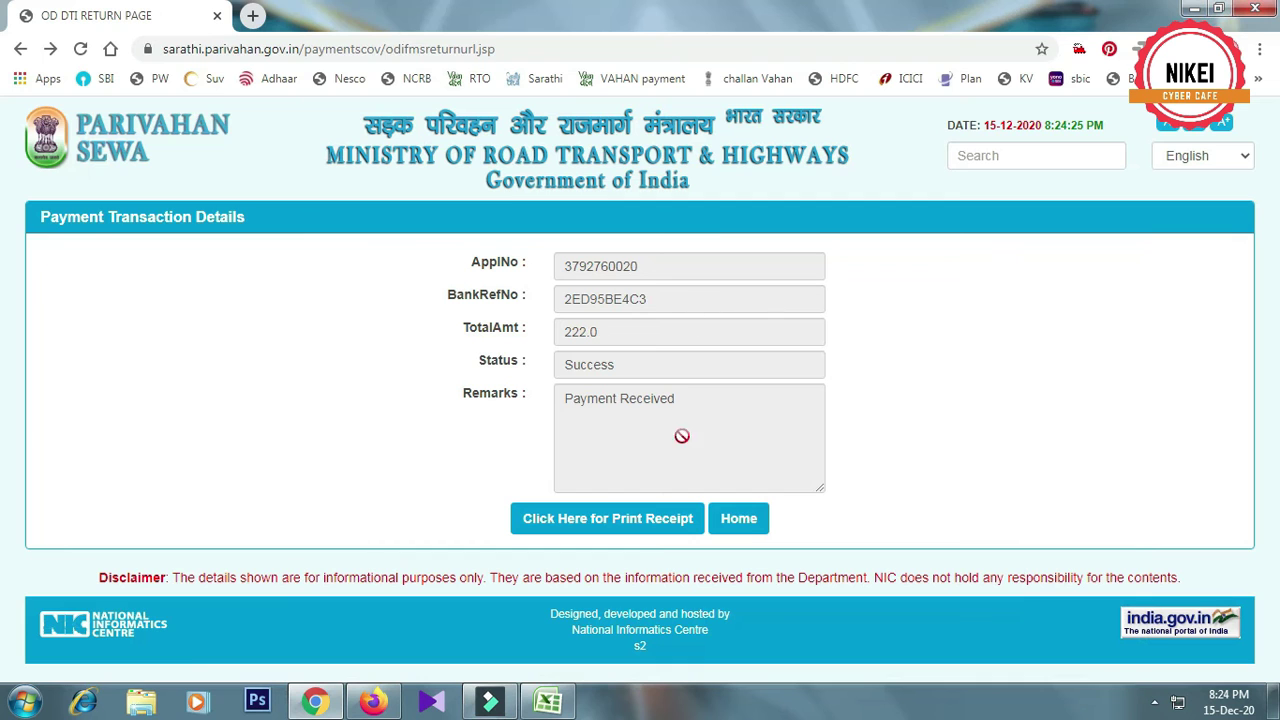
# Go from the Sarathi home page to Appointments and open Slot Booking
pyautogui.click(743, 520)
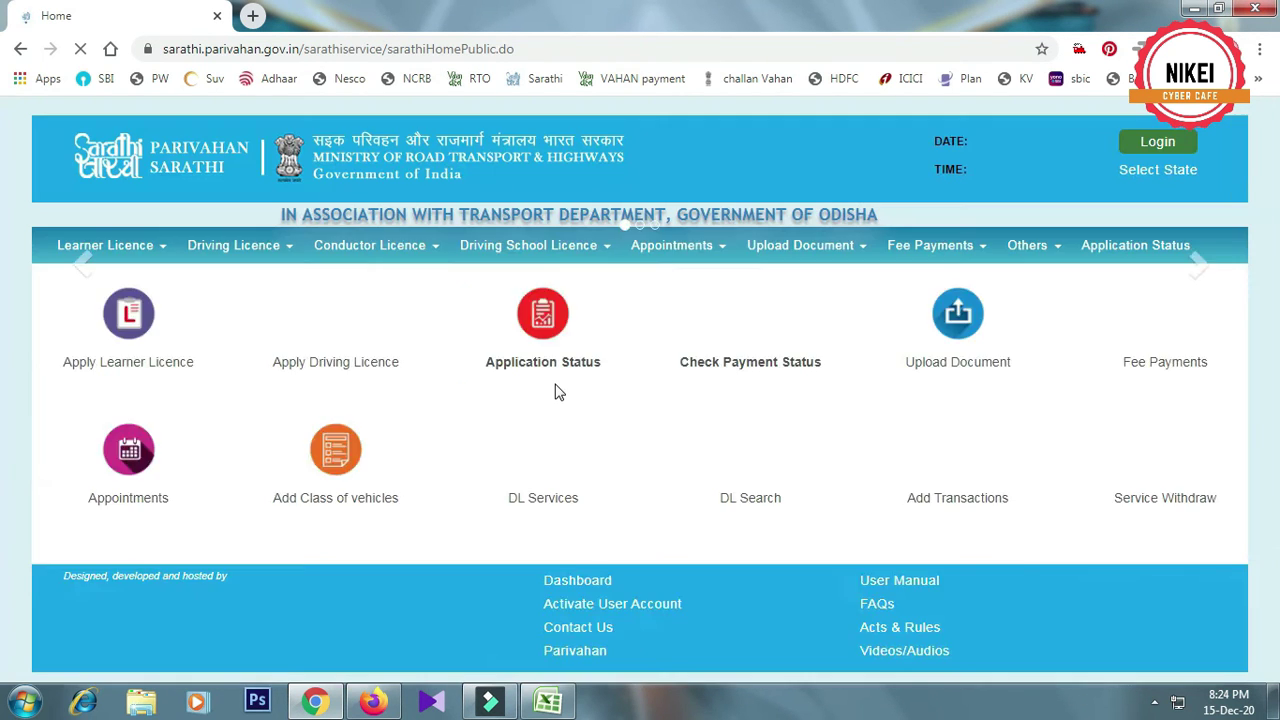
pyautogui.scroll(-3, 560, 420)
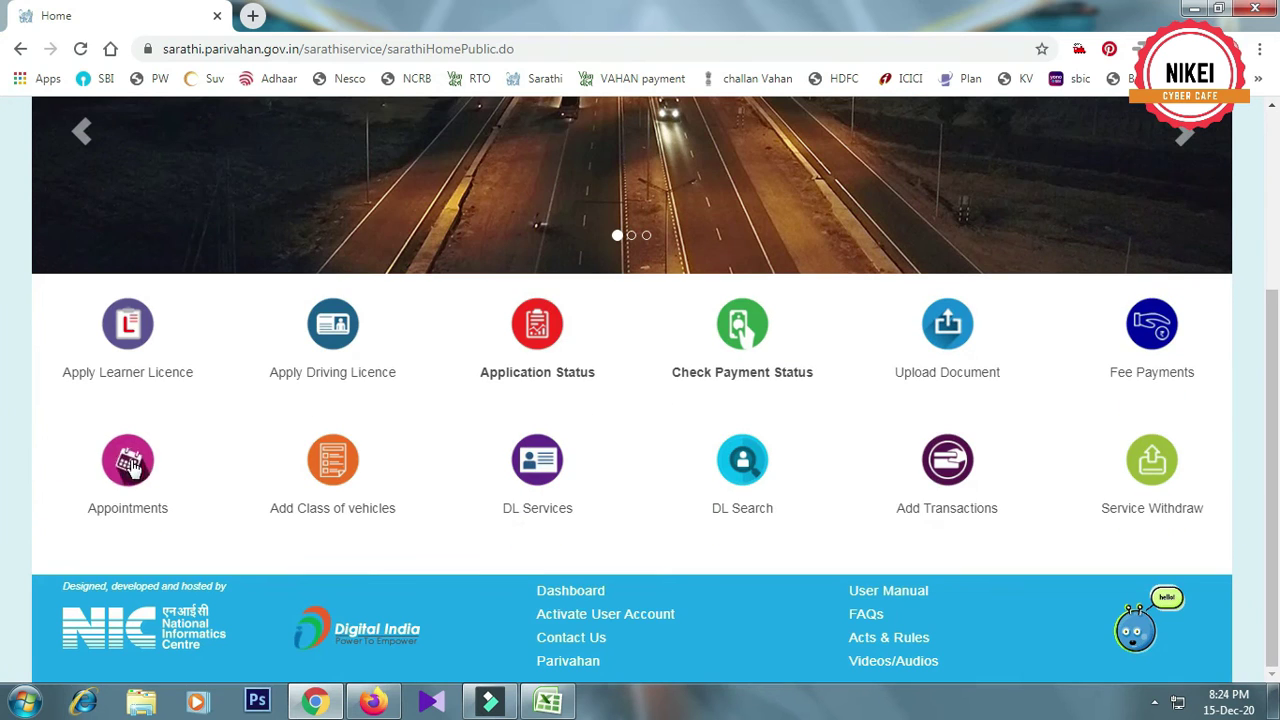
pyautogui.click(133, 467)
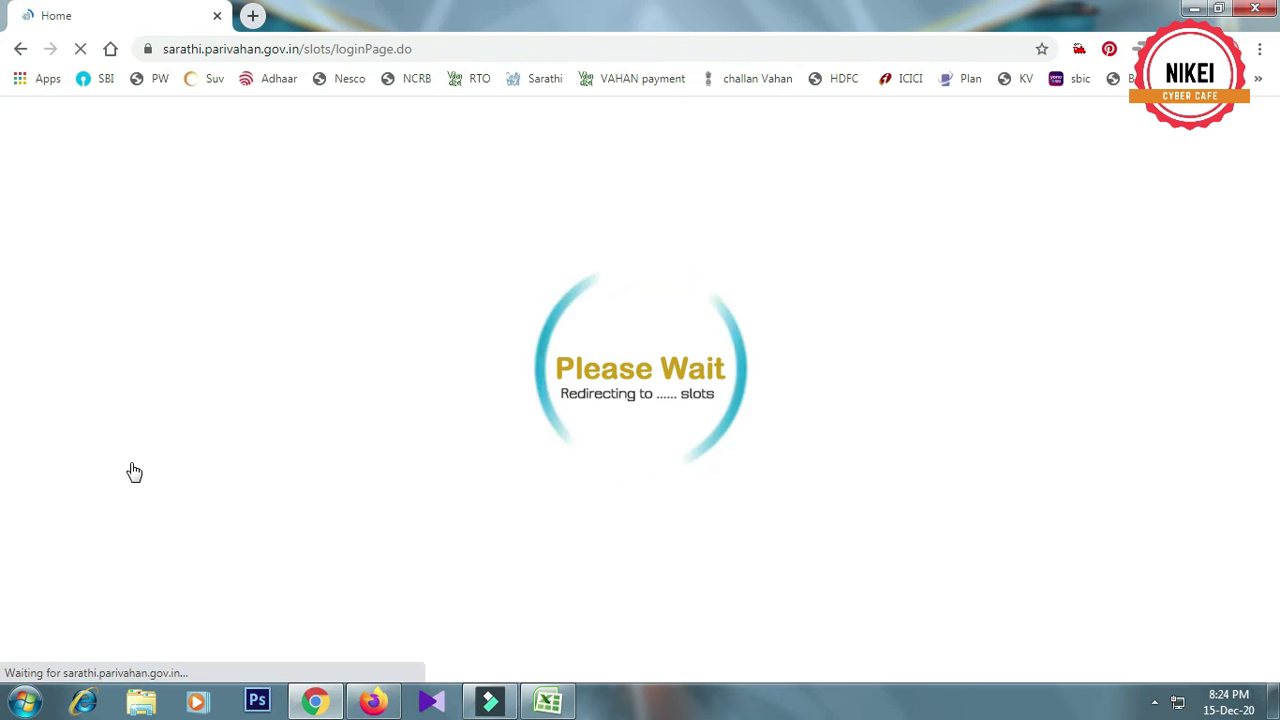
pyautogui.click(183, 229)
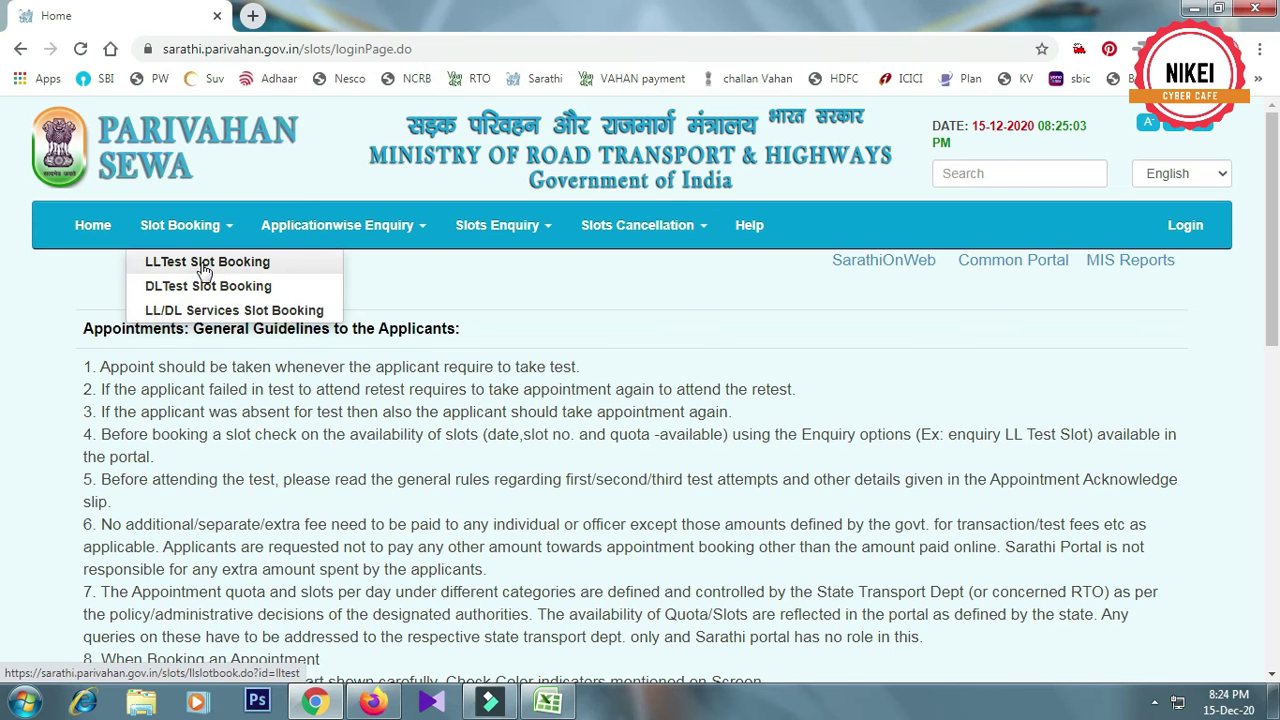
# In LL Test Slot Booking, submit the sarathiservice application number, applicant's date of birth and captcha
pyautogui.click(204, 265)
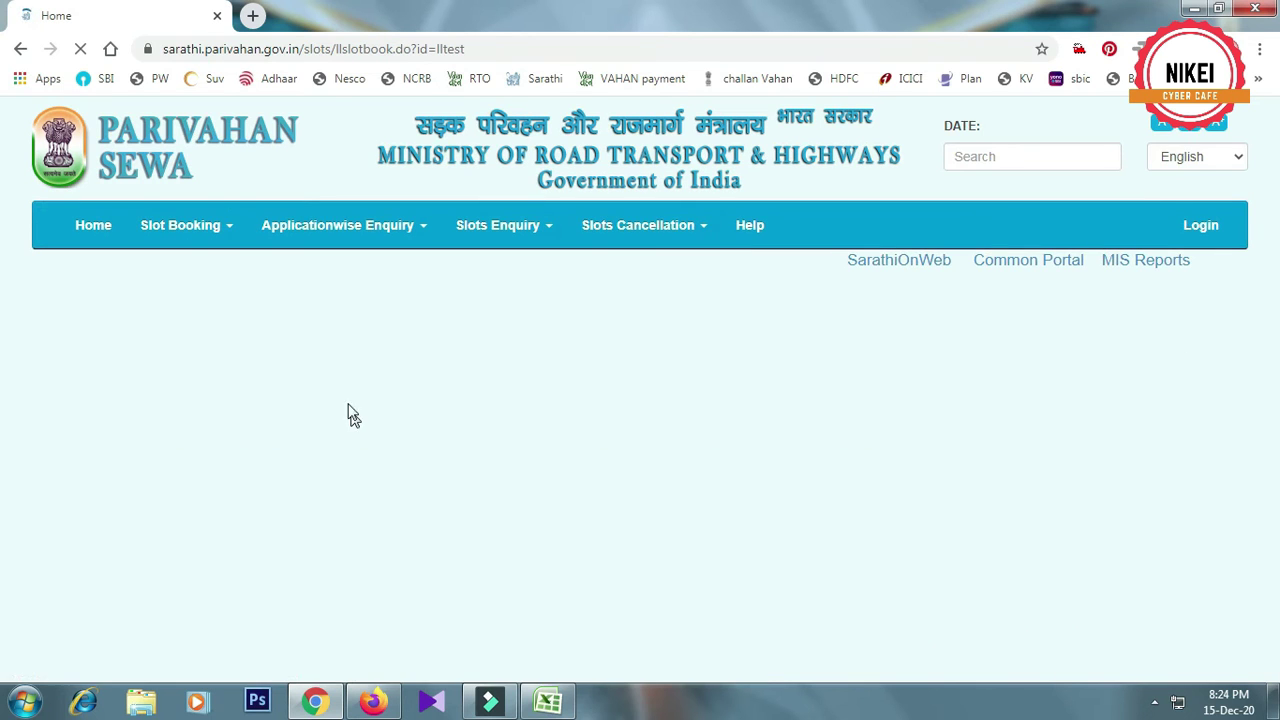
pyautogui.click(150, 439)
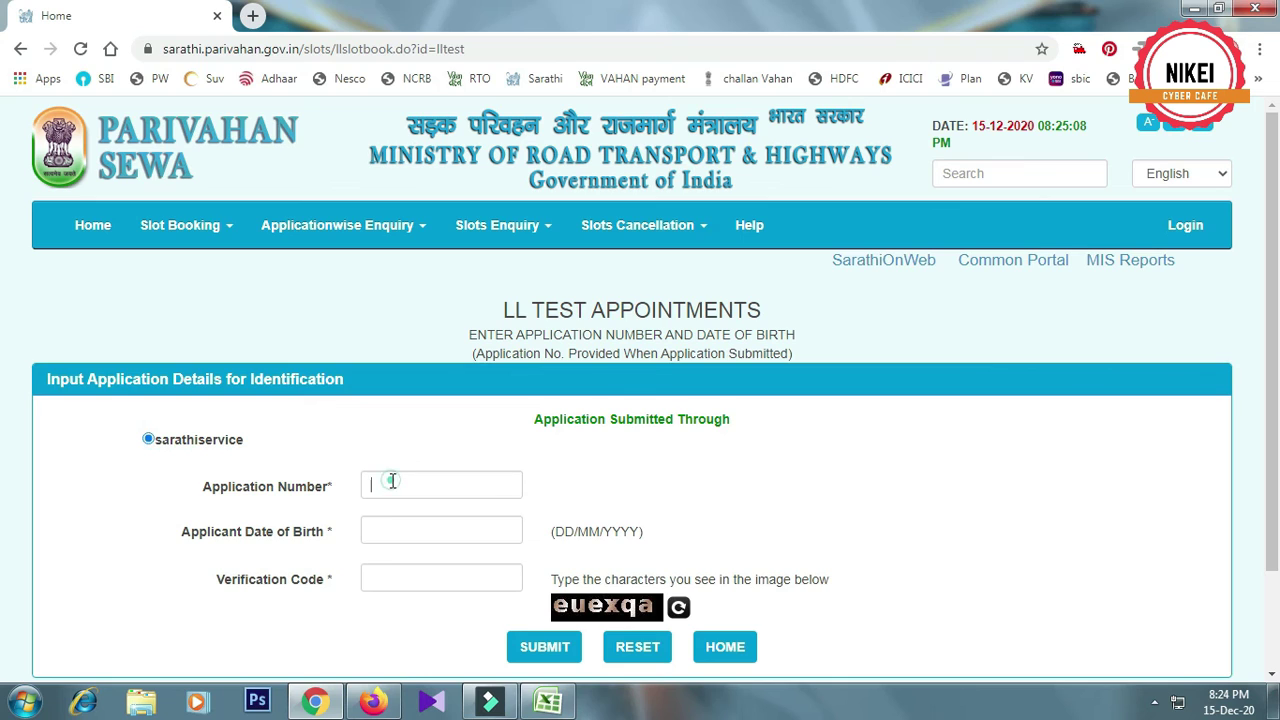
pyautogui.click(394, 482)
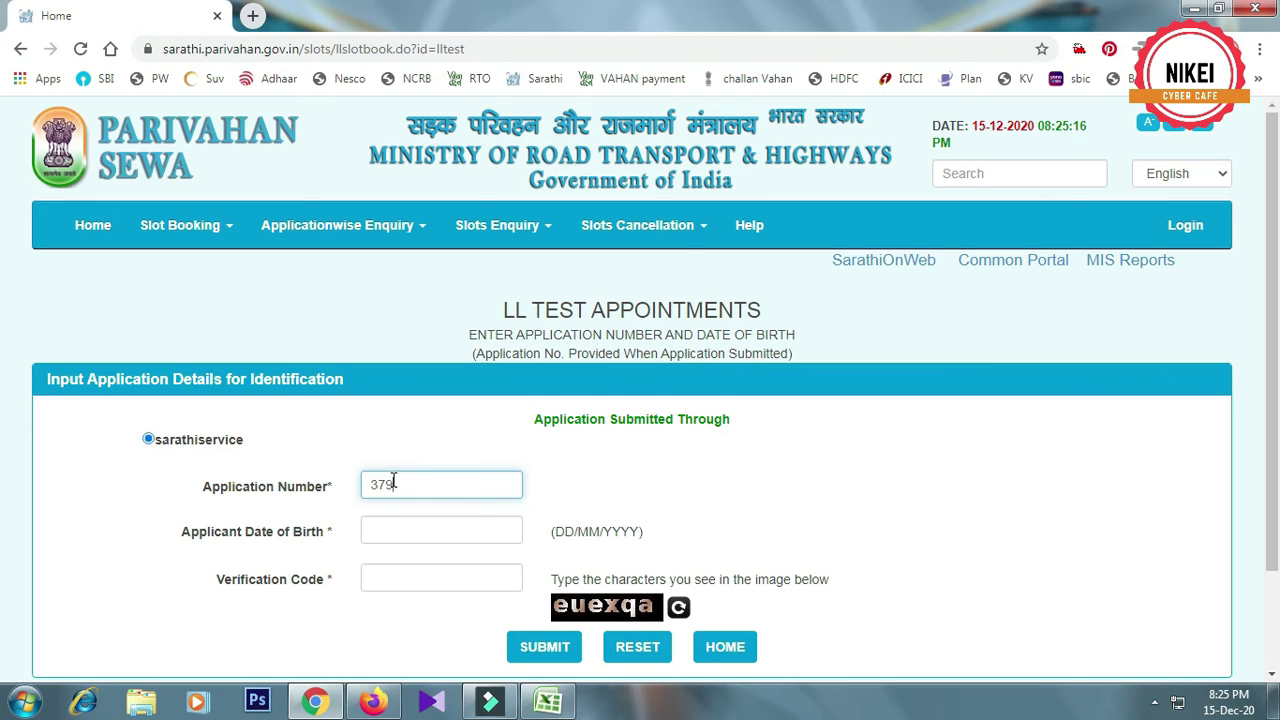
pyautogui.click(408, 534)
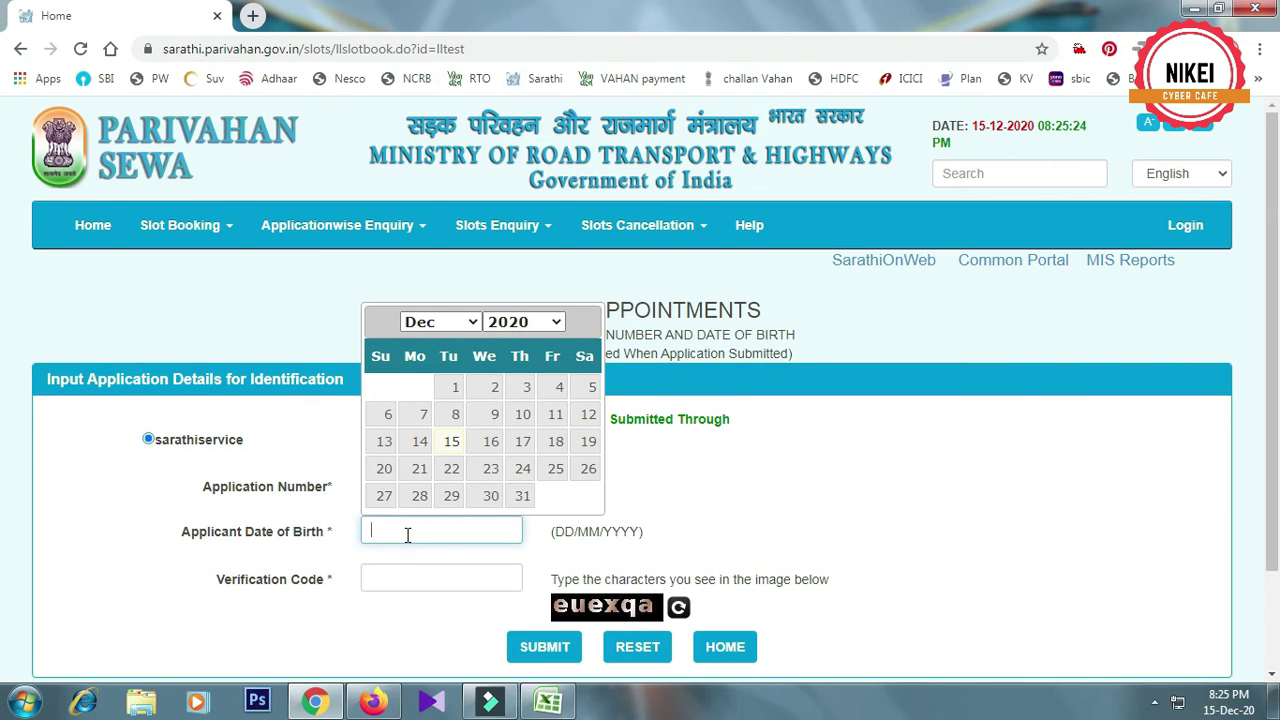
pyautogui.click(410, 578)
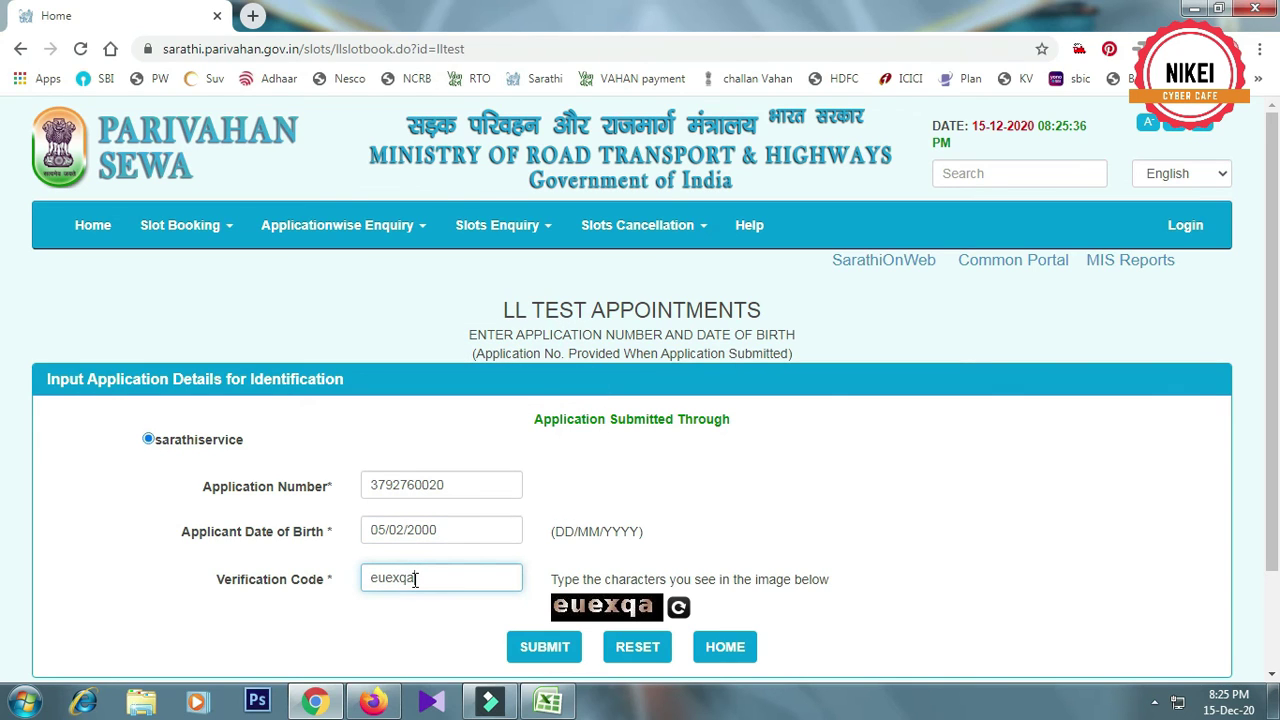
pyautogui.click(510, 650)
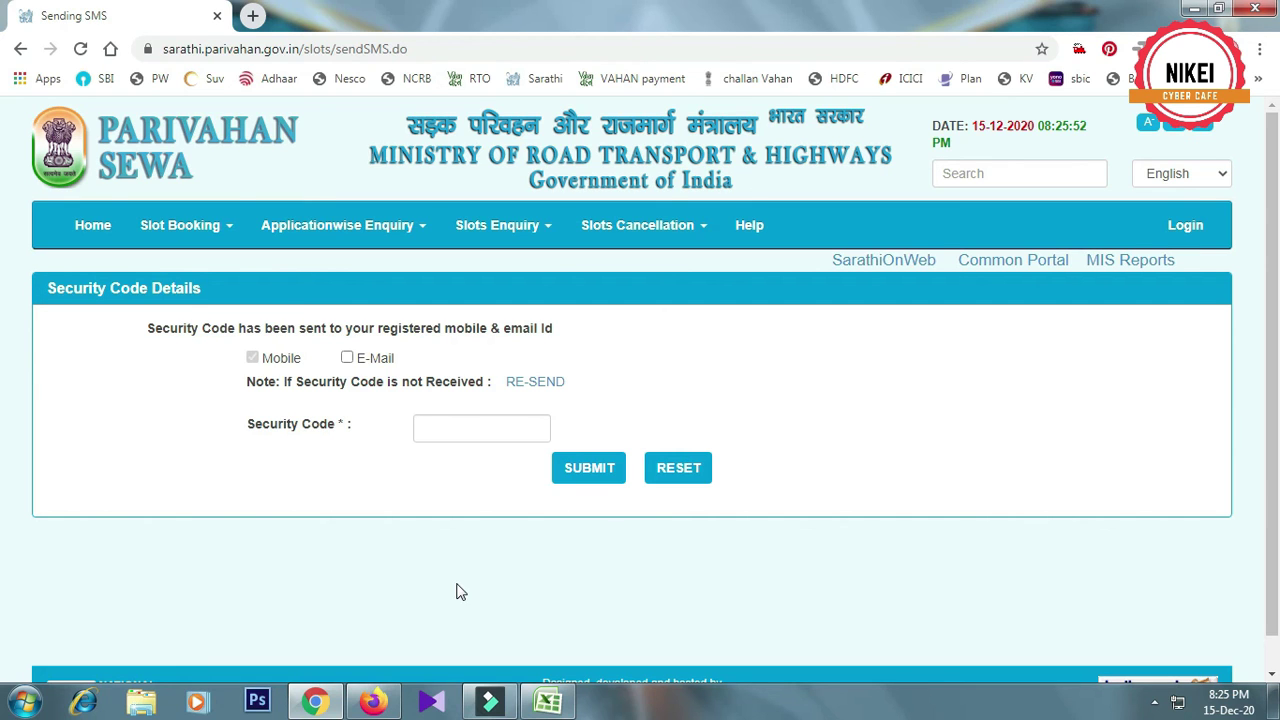
# Enter and submit the SMS security code to show the Issue of Learners Licence details
pyautogui.click(481, 430)
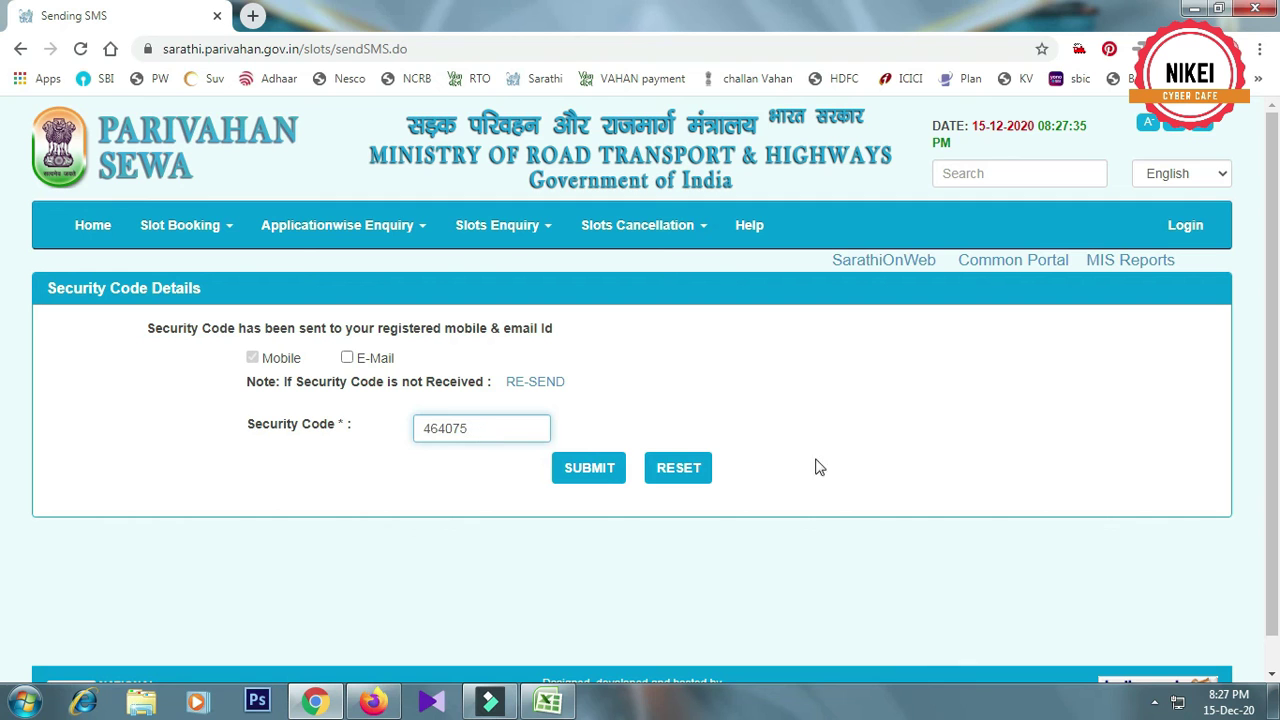
pyautogui.click(595, 472)
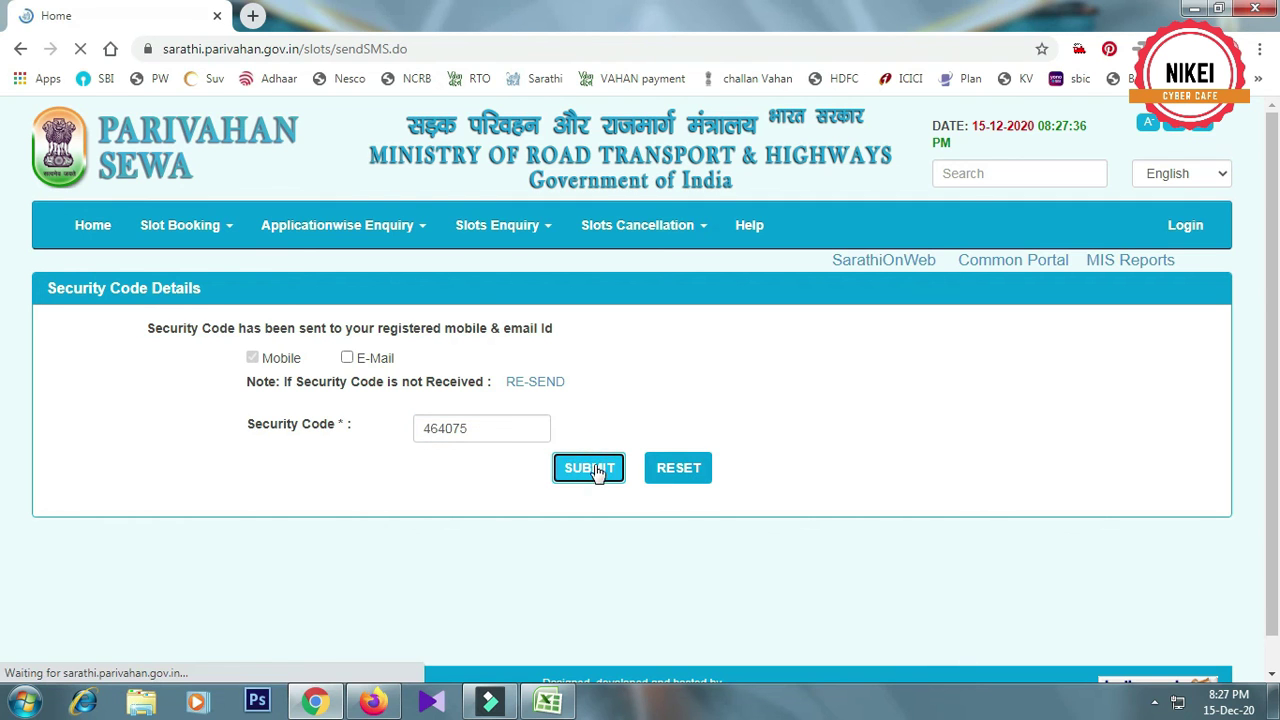
pyautogui.scroll(-4, 645, 480)
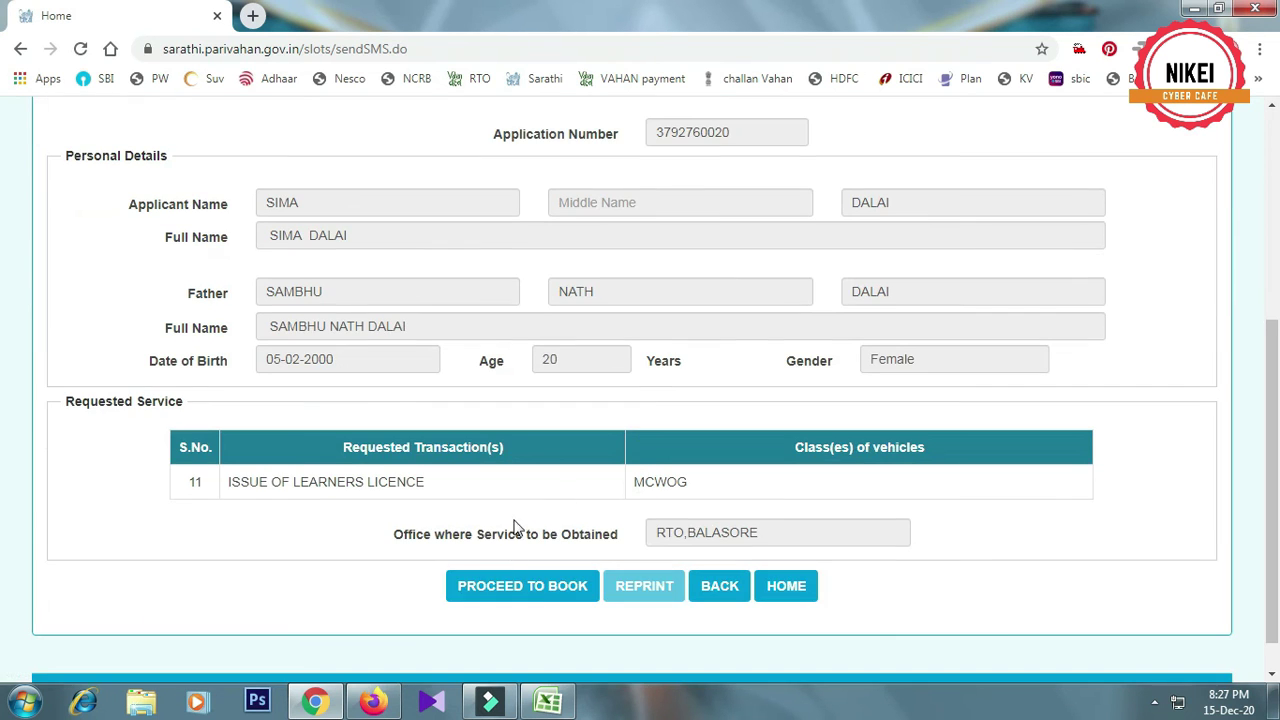
# Book the LL test on 29-12-2020 in the 15.15–15.30 time slot
pyautogui.click(535, 585)
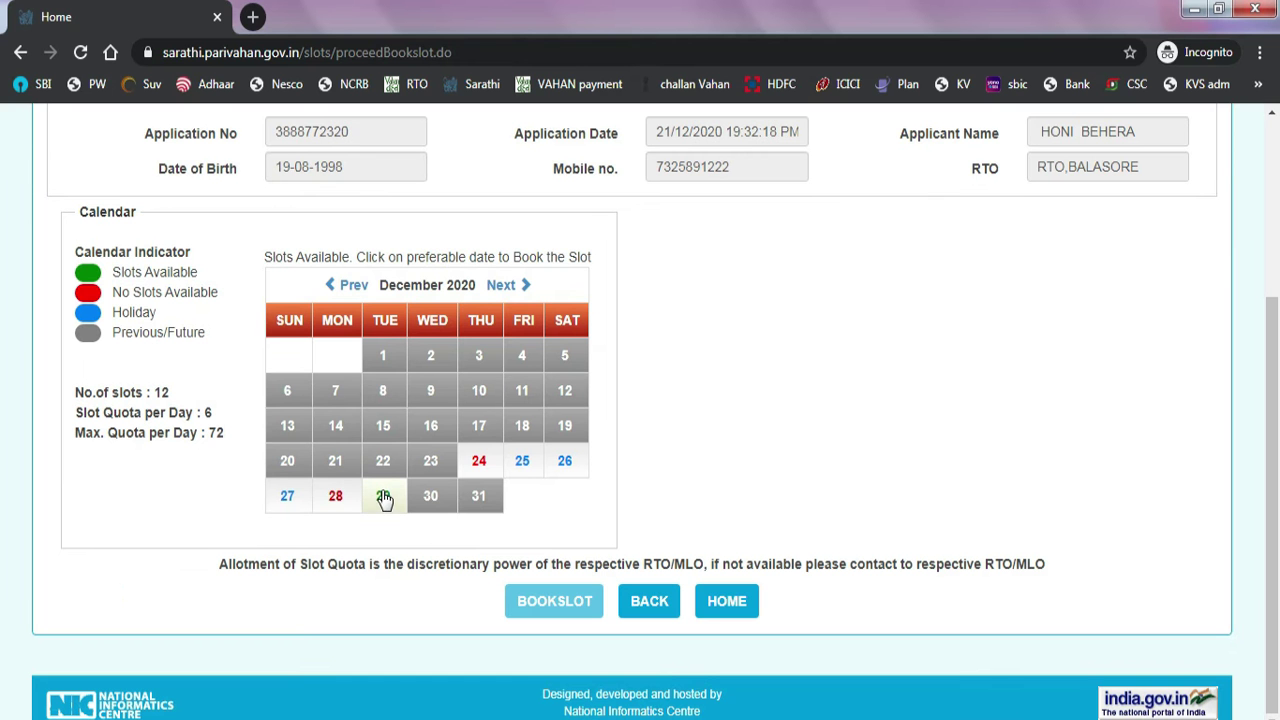
pyautogui.click(379, 490)
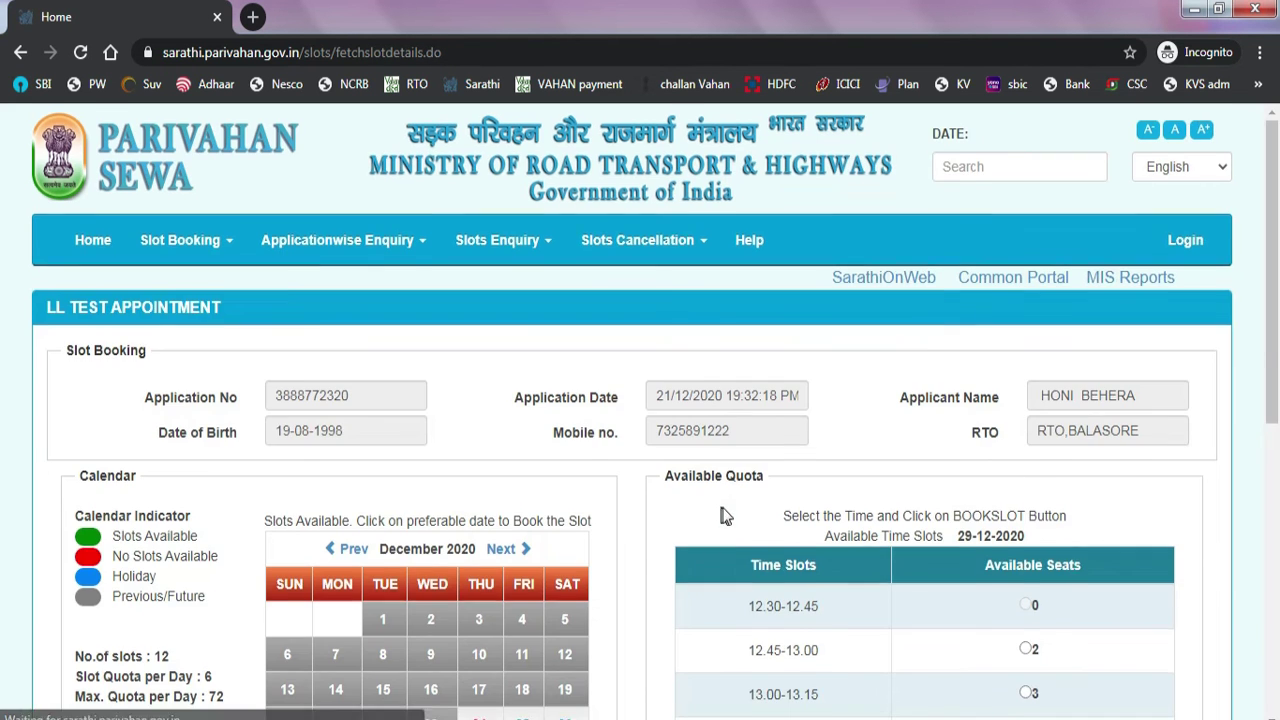
pyautogui.scroll(-6, 725, 516)
pyautogui.click(1027, 446)
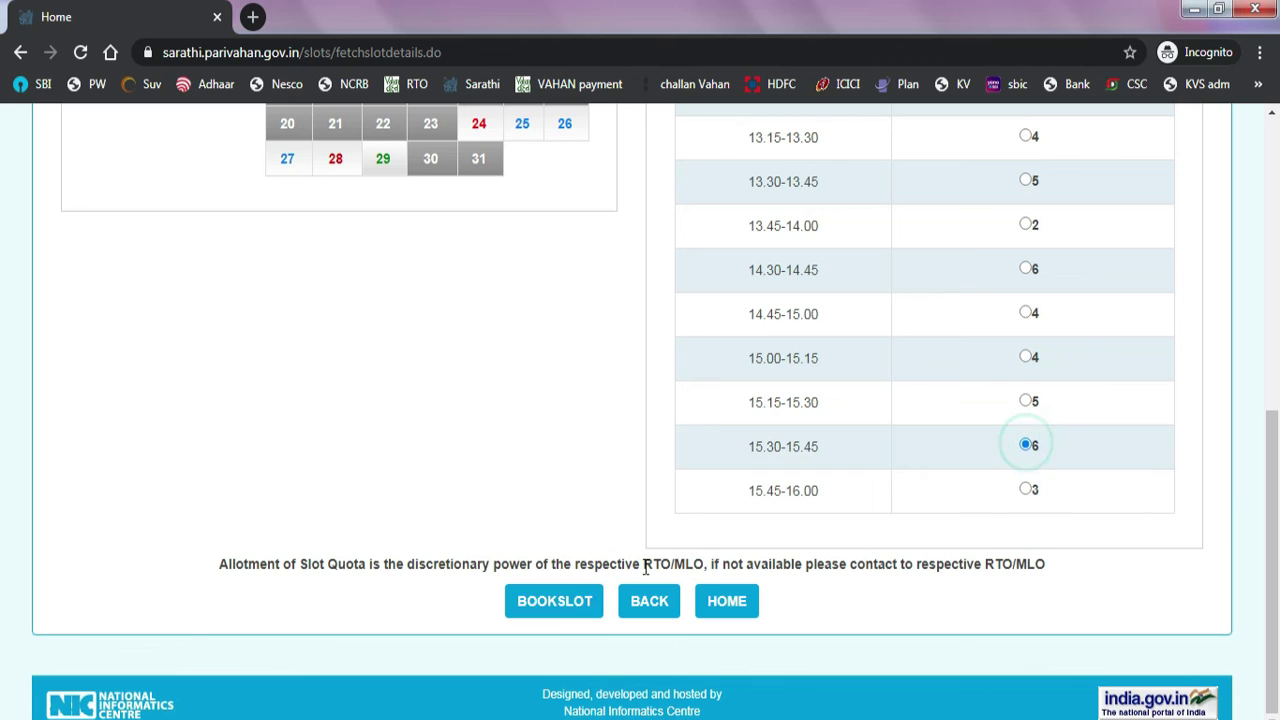
pyautogui.click(575, 601)
# Confirm the slot booking and print the provisional appointment letter
pyautogui.hotkey('alt', 'Tab')
pyautogui.scroll(-3, 592, 577)
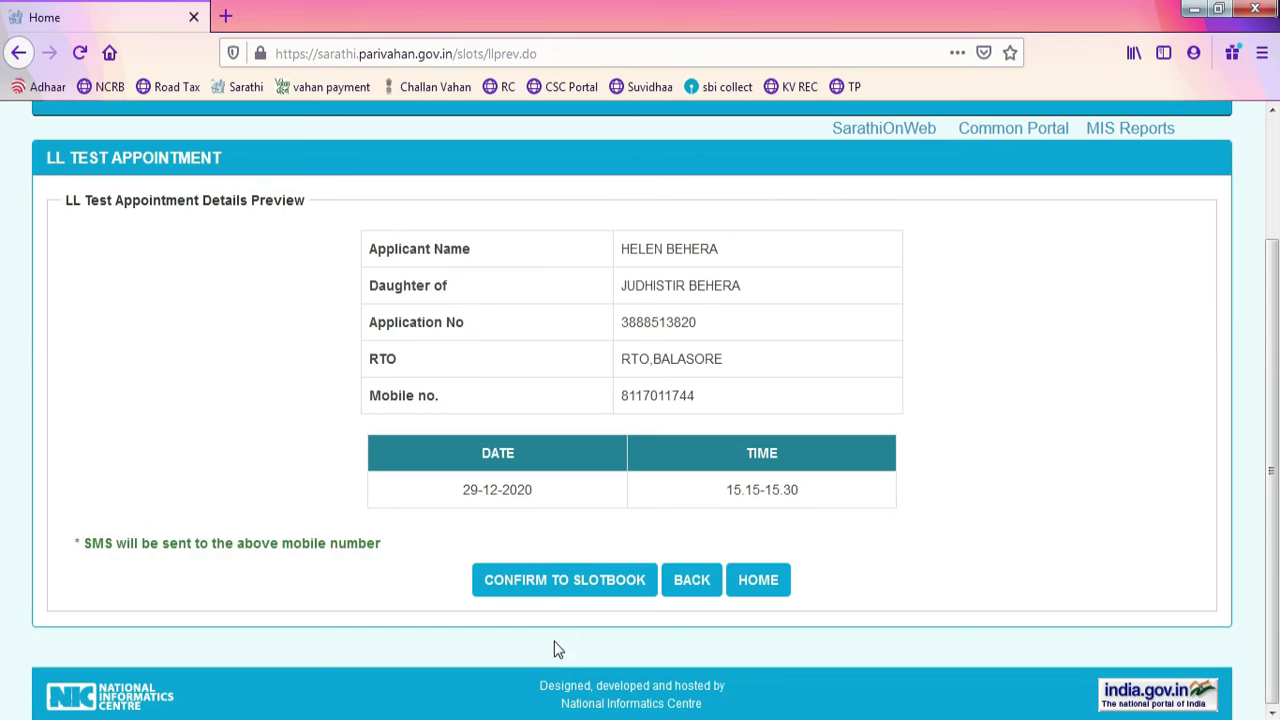
pyautogui.click(569, 582)
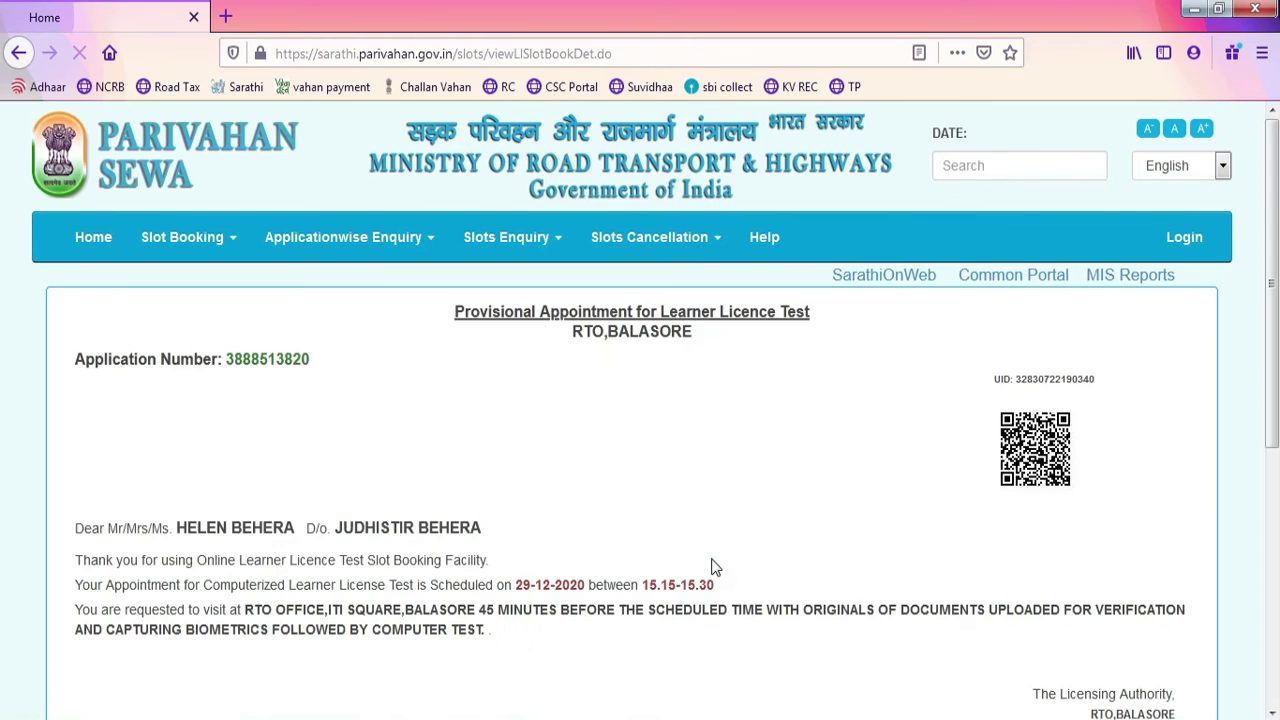
pyautogui.scroll(-7, 640, 572)
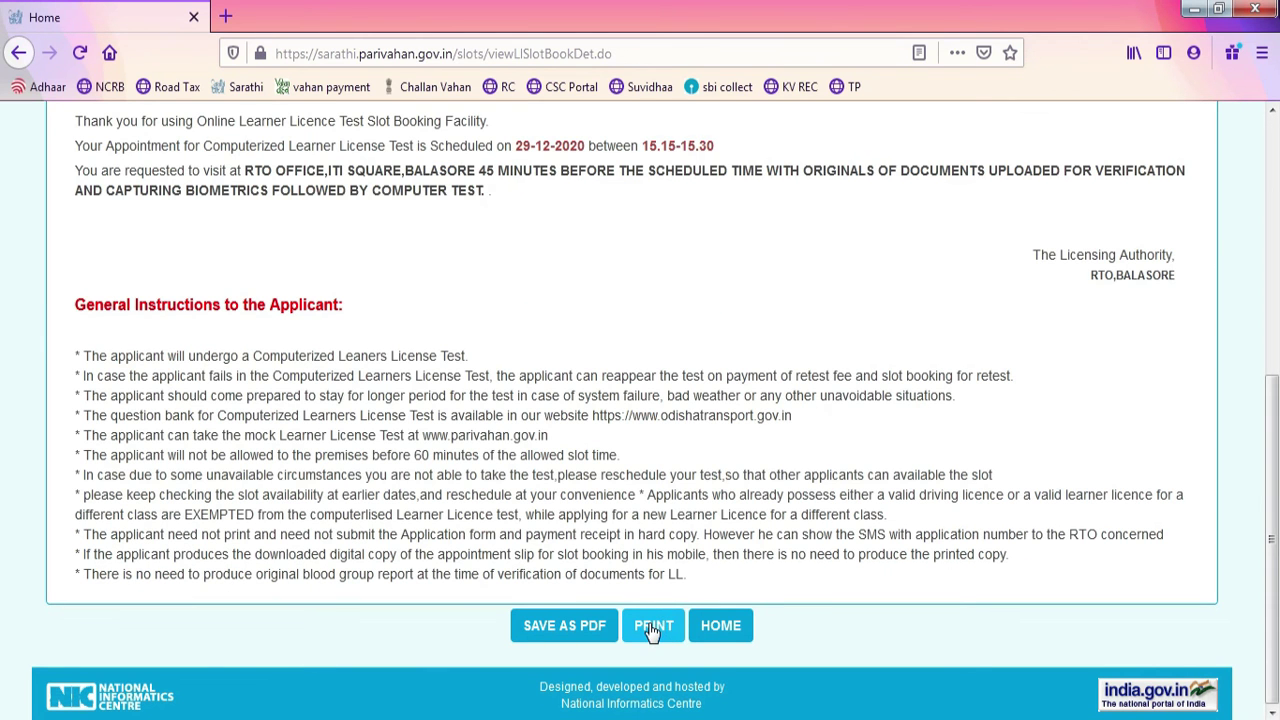
pyautogui.click(652, 628)
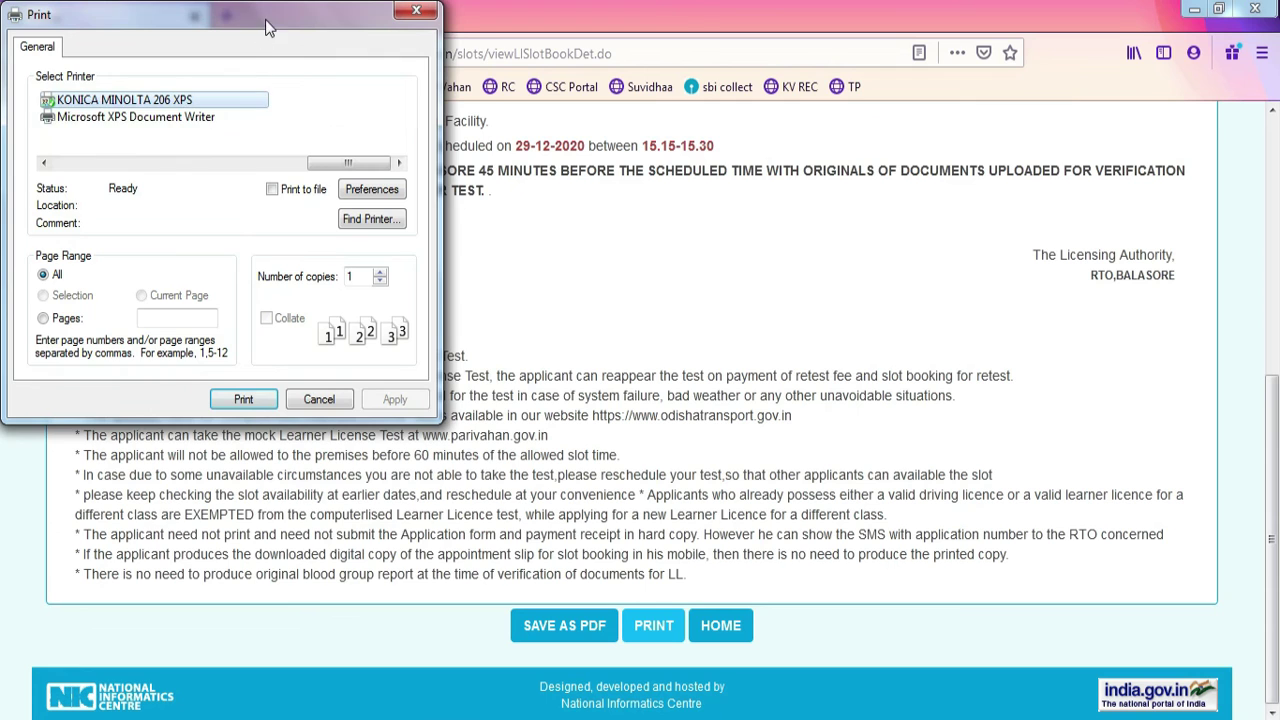
pyautogui.moveTo(265, 19); pyautogui.dragTo(557, 296)
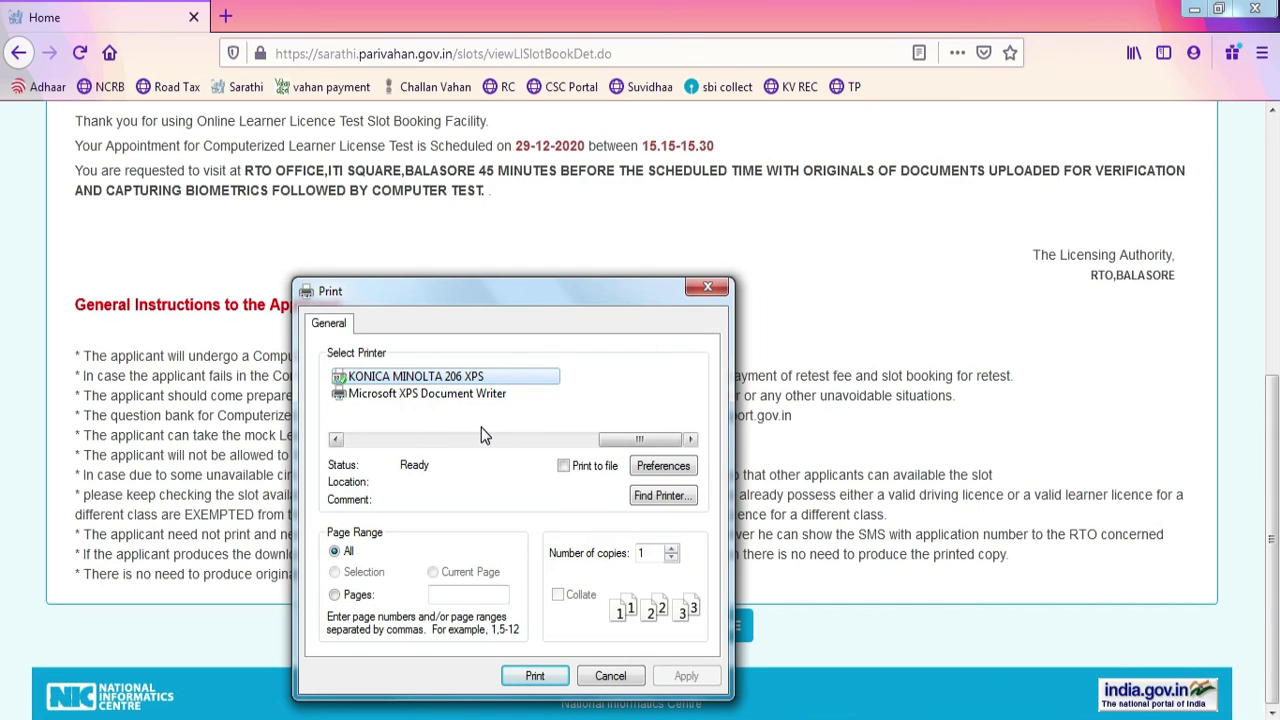
pyautogui.click(367, 441)
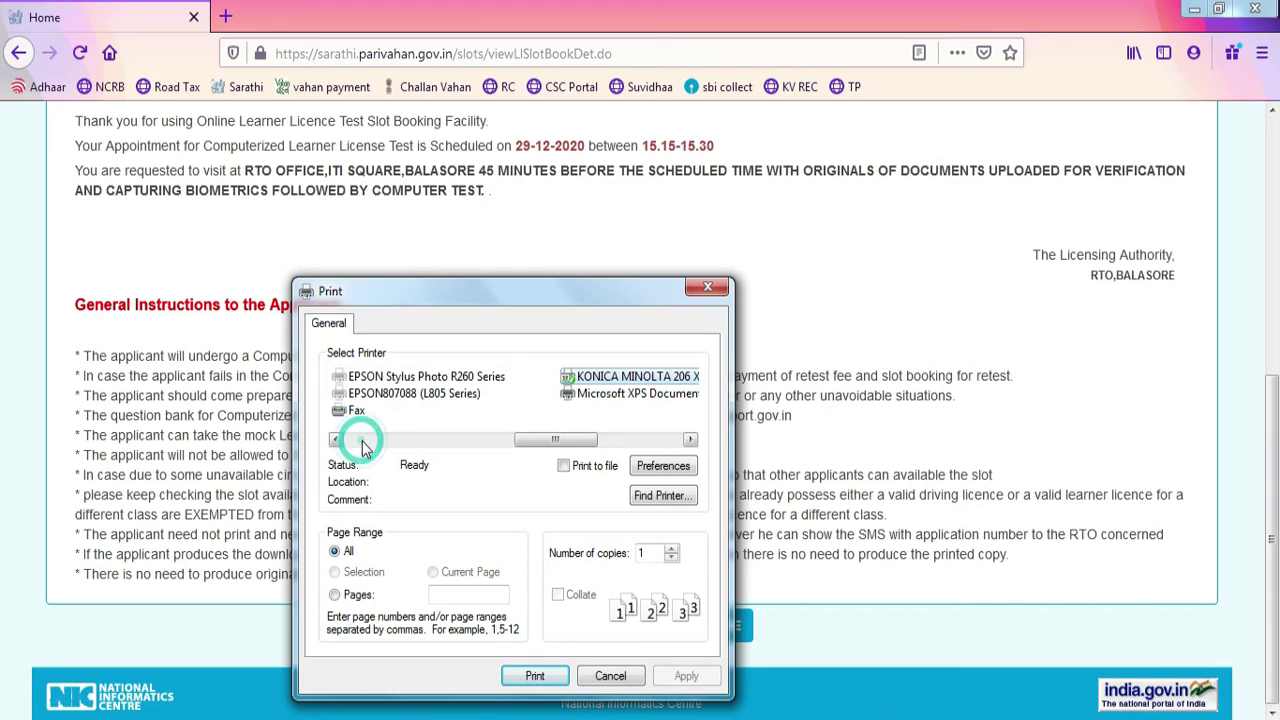